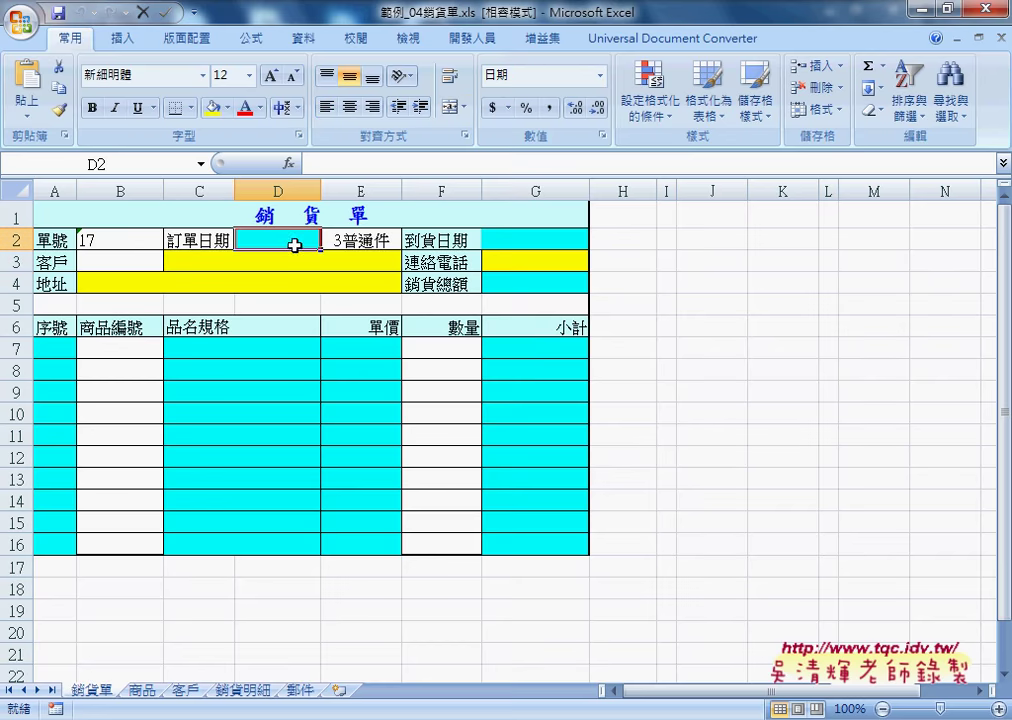
# Enter =TODAY() in D2 from the 日期及時間 functions so the order date shows 2016/5/10.
pyautogui.click(289, 163)
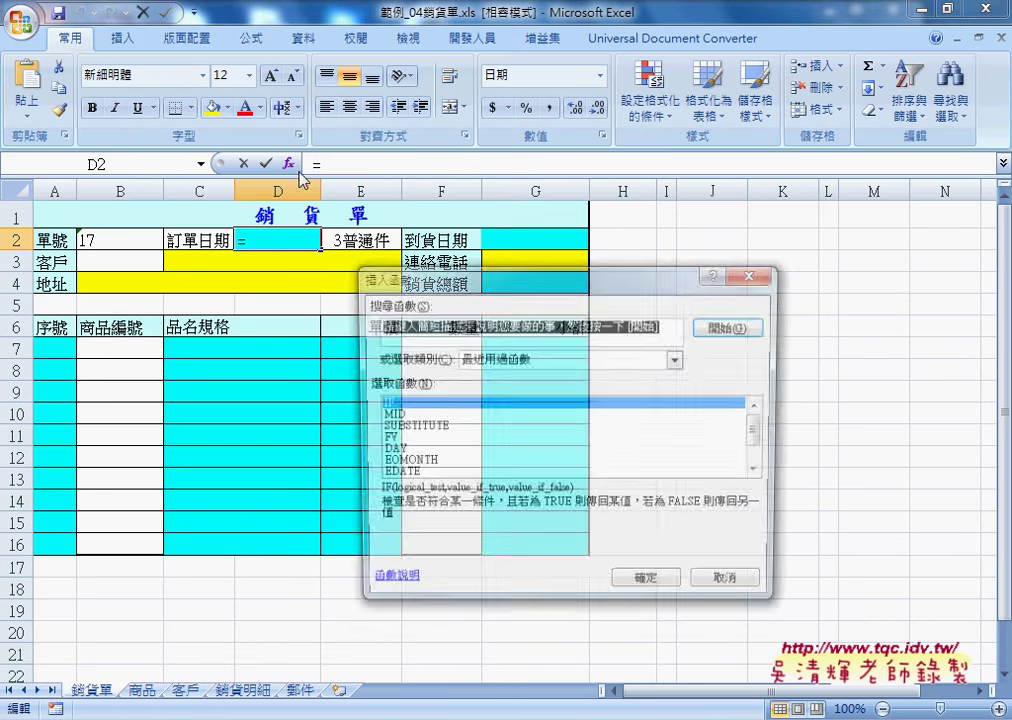
pyautogui.click(678, 359)
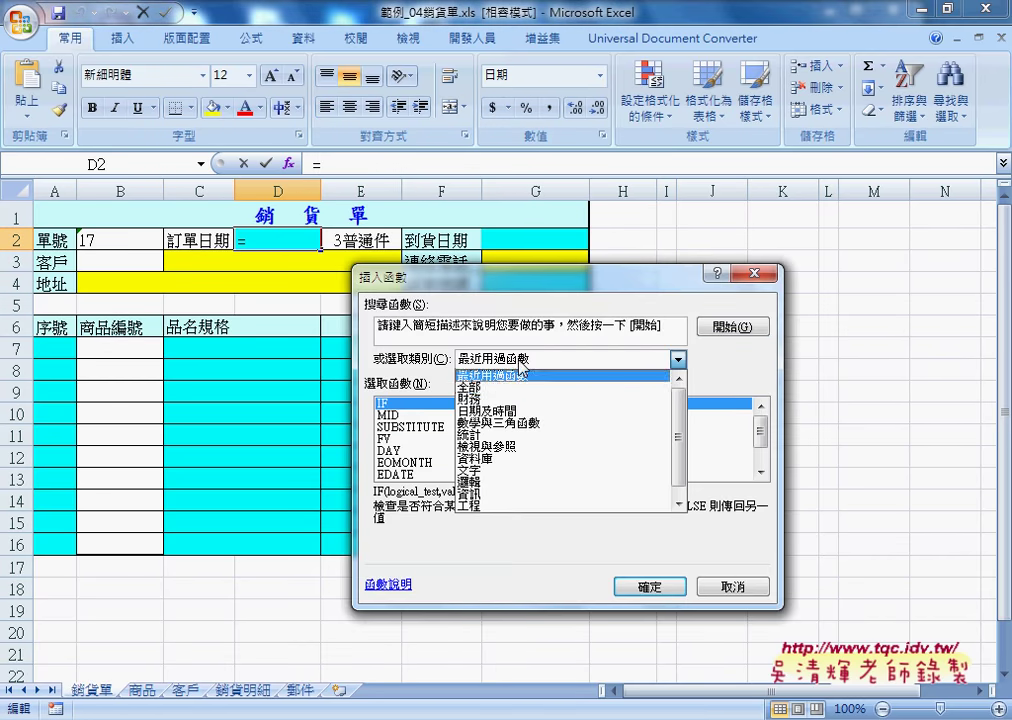
pyautogui.click(519, 411)
pyautogui.moveTo(559, 288); pyautogui.dragTo(629, 140)
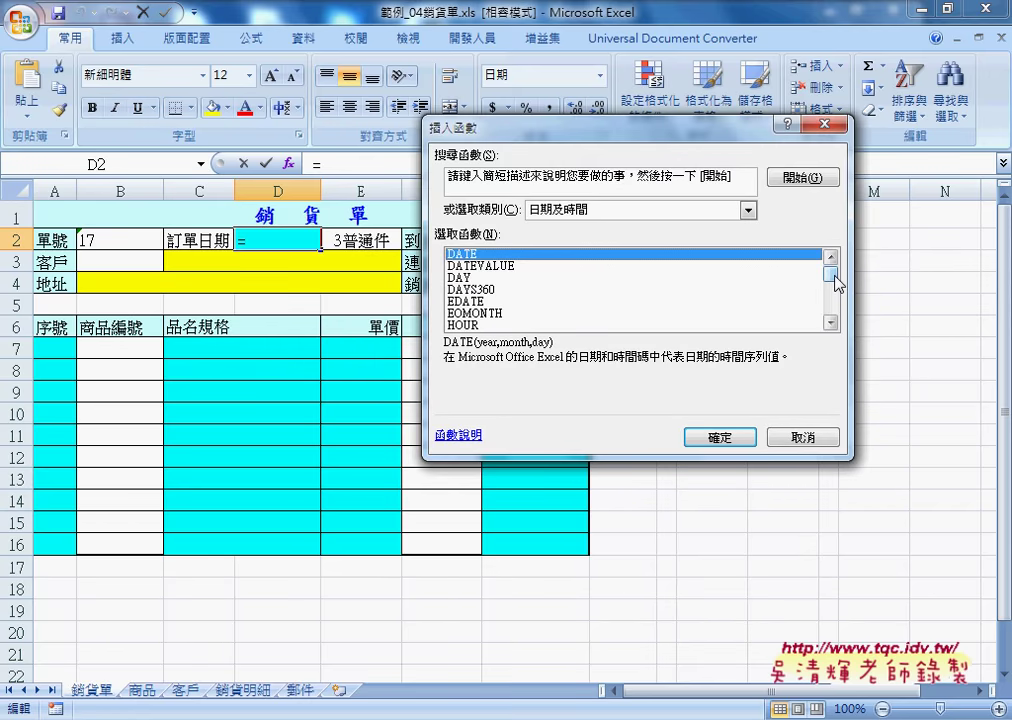
pyautogui.moveTo(834, 275); pyautogui.dragTo(838, 297)
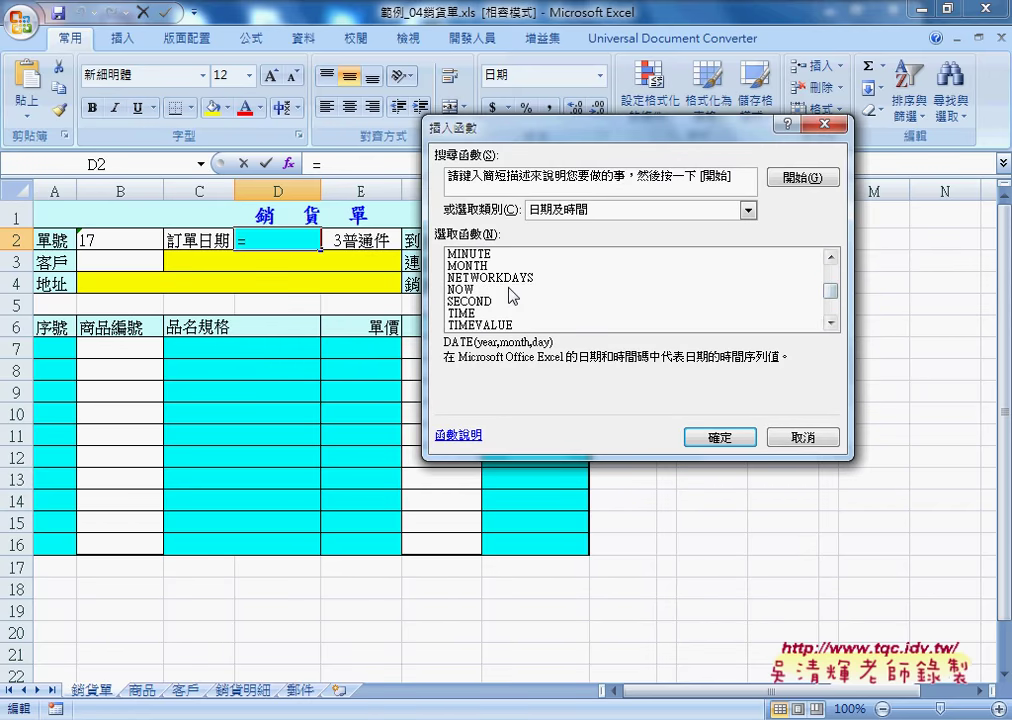
pyautogui.click(513, 290)
pyautogui.moveTo(831, 291); pyautogui.dragTo(831, 323)
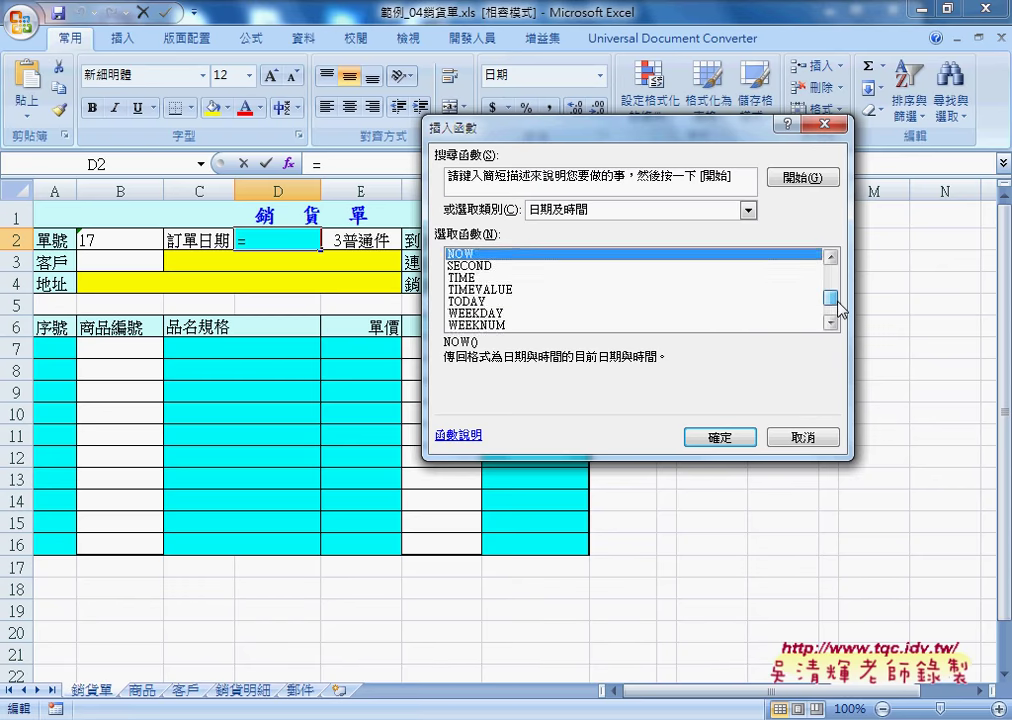
pyautogui.click(481, 266)
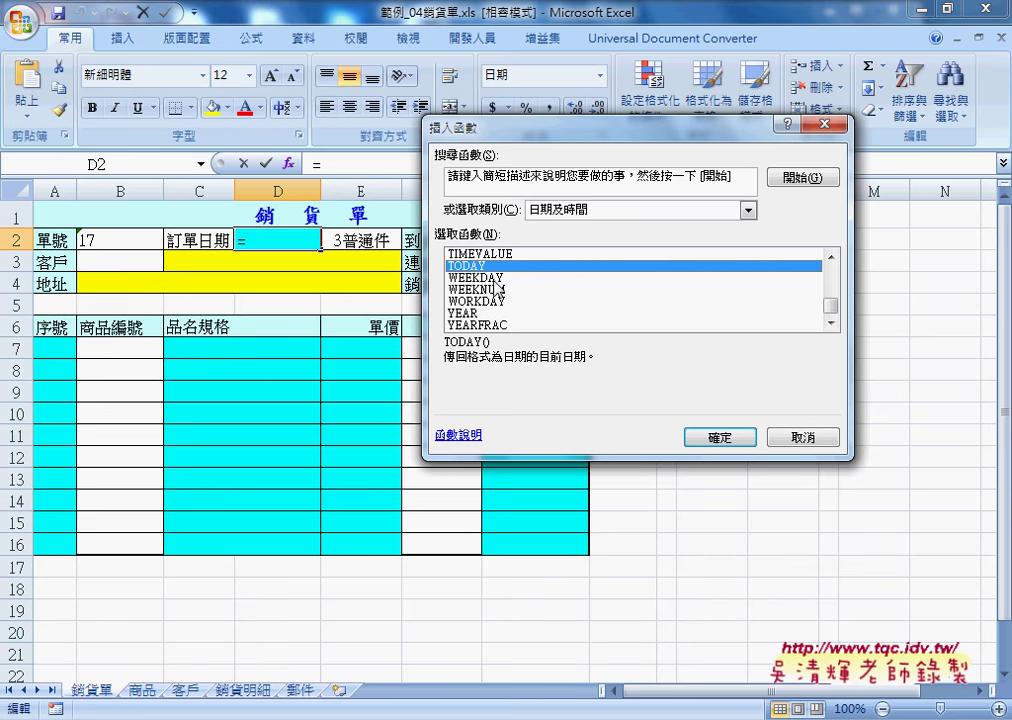
pyautogui.click(738, 441)
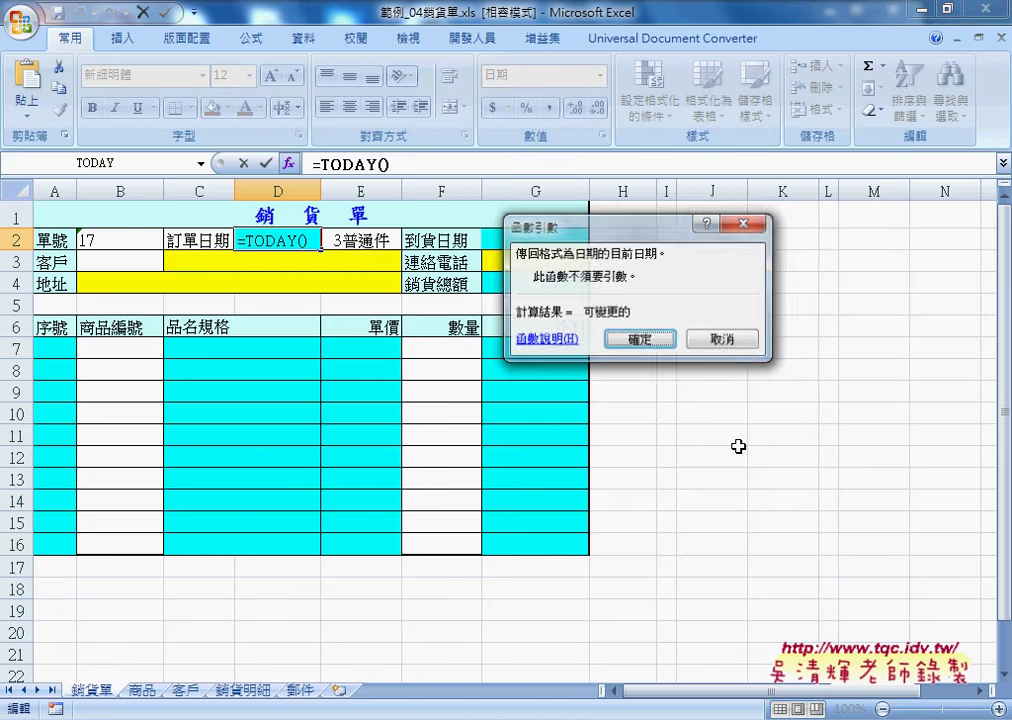
pyautogui.click(648, 339)
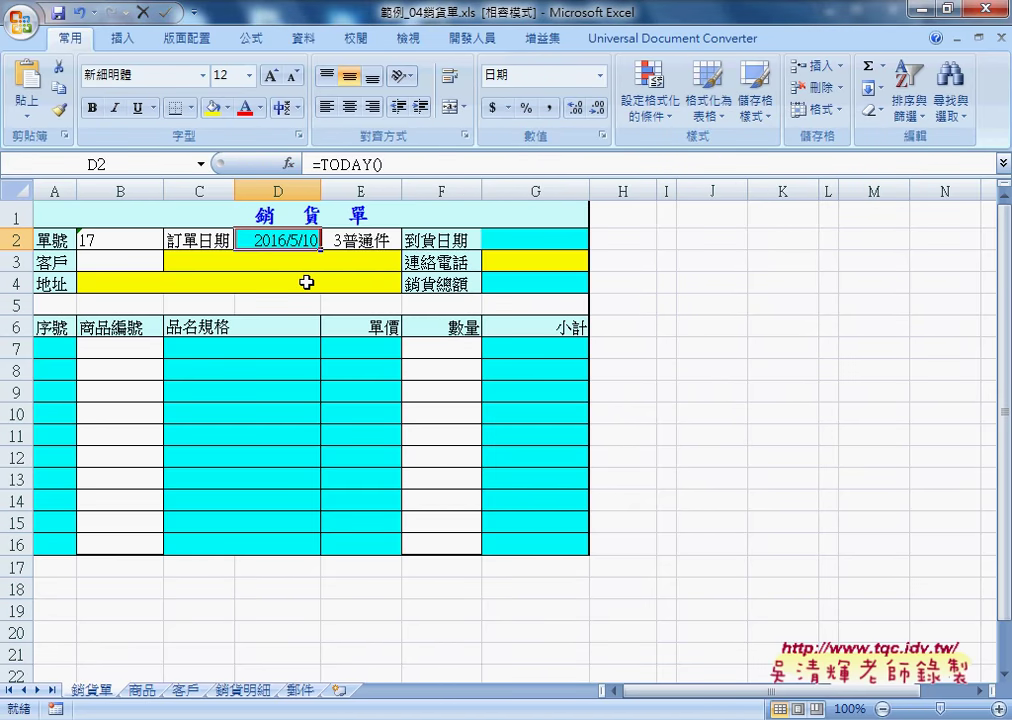
pyautogui.click(508, 240)
pyautogui.click(372, 242)
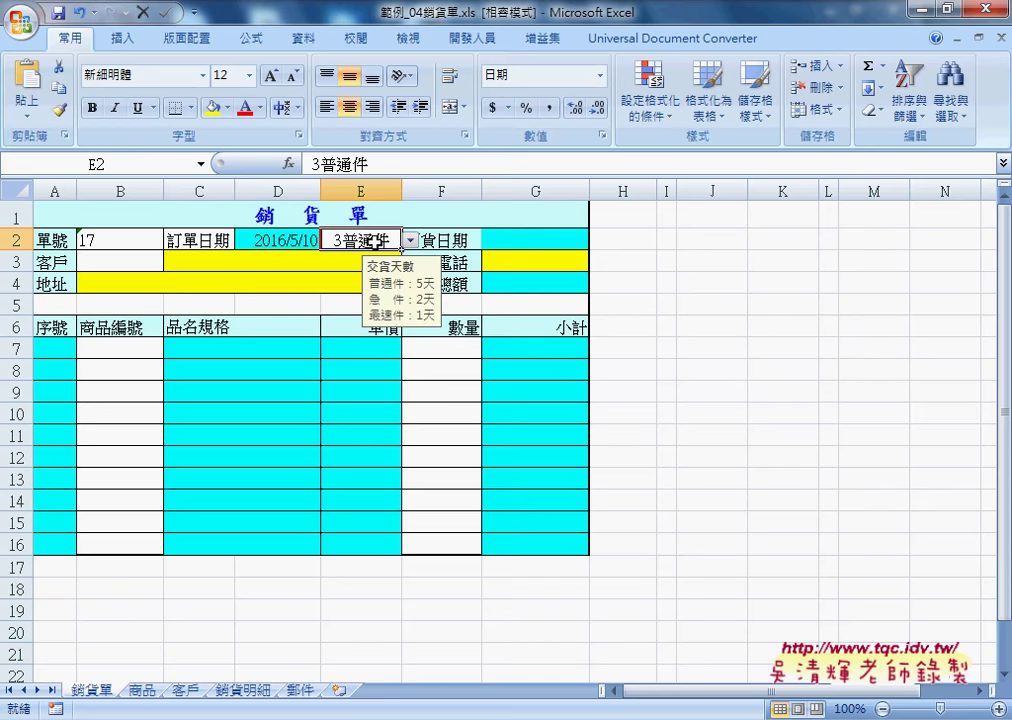
pyautogui.click(410, 242)
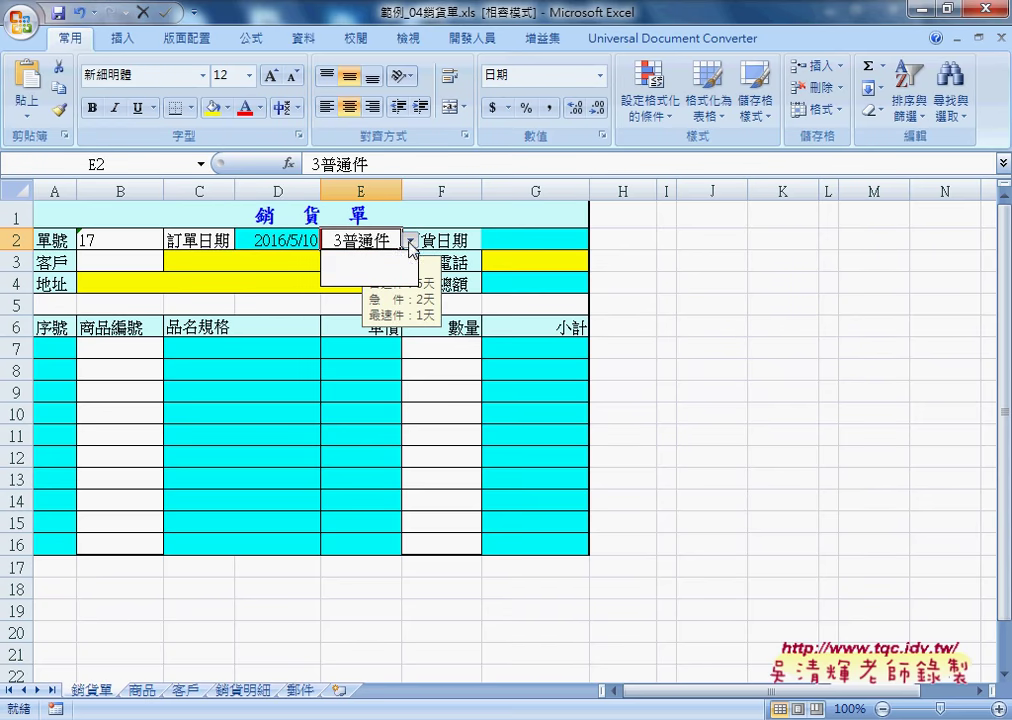
pyautogui.click(355, 237)
pyautogui.click(410, 242)
pyautogui.click(372, 240)
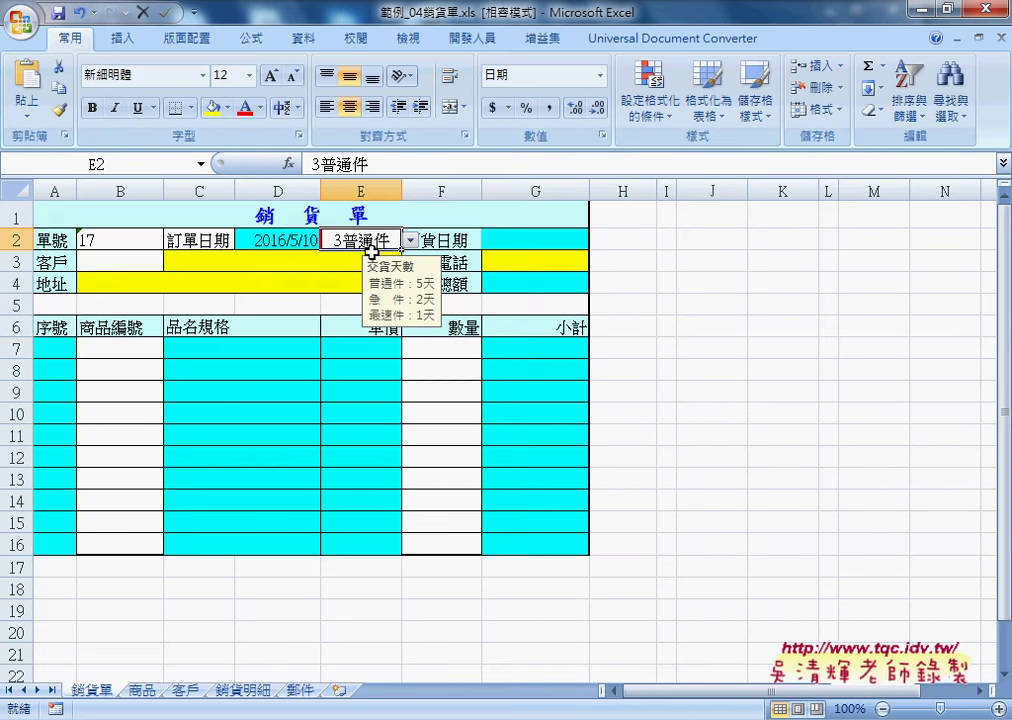
pyautogui.click(300, 690)
pyautogui.click(97, 690)
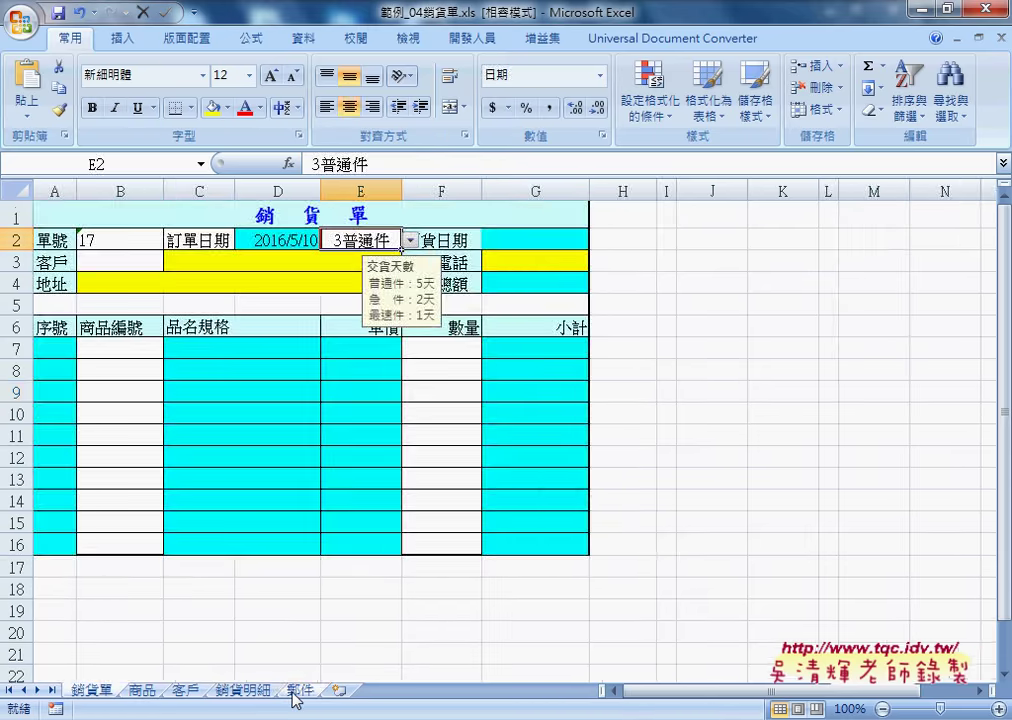
pyautogui.click(297, 690)
pyautogui.click(73, 213)
pyautogui.moveTo(73, 213); pyautogui.dragTo(75, 278)
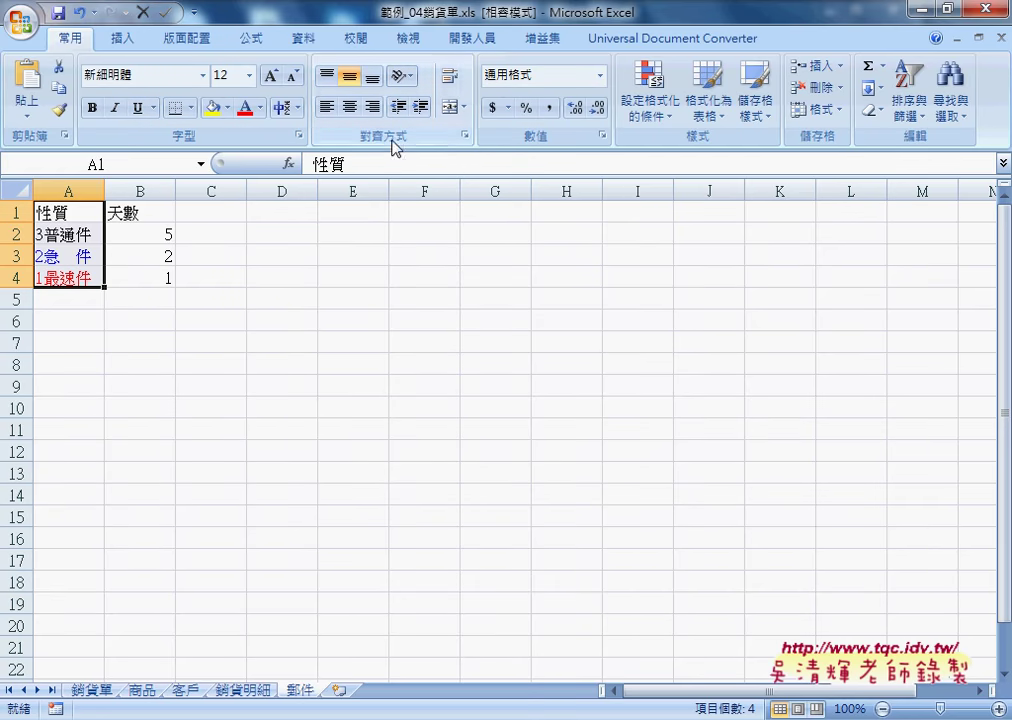
pyautogui.click(92, 690)
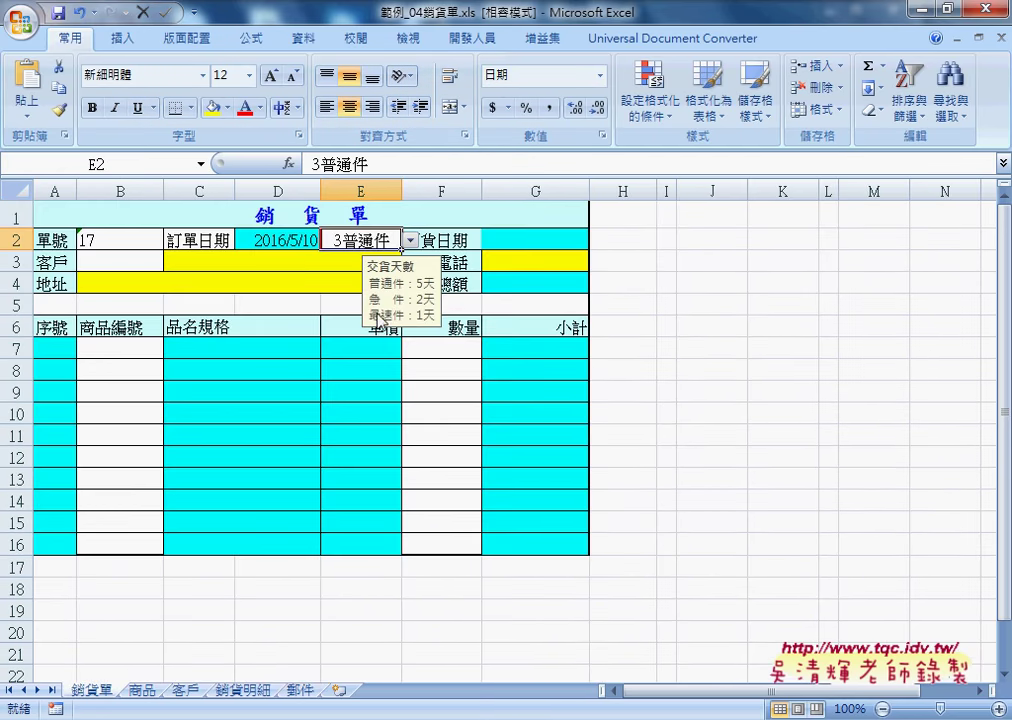
# Review E2's validation list source =$H$1:$H$3 without changes, then go to the 郵件 sheet.
pyautogui.click(409, 242)
pyautogui.click(407, 241)
pyautogui.click(303, 39)
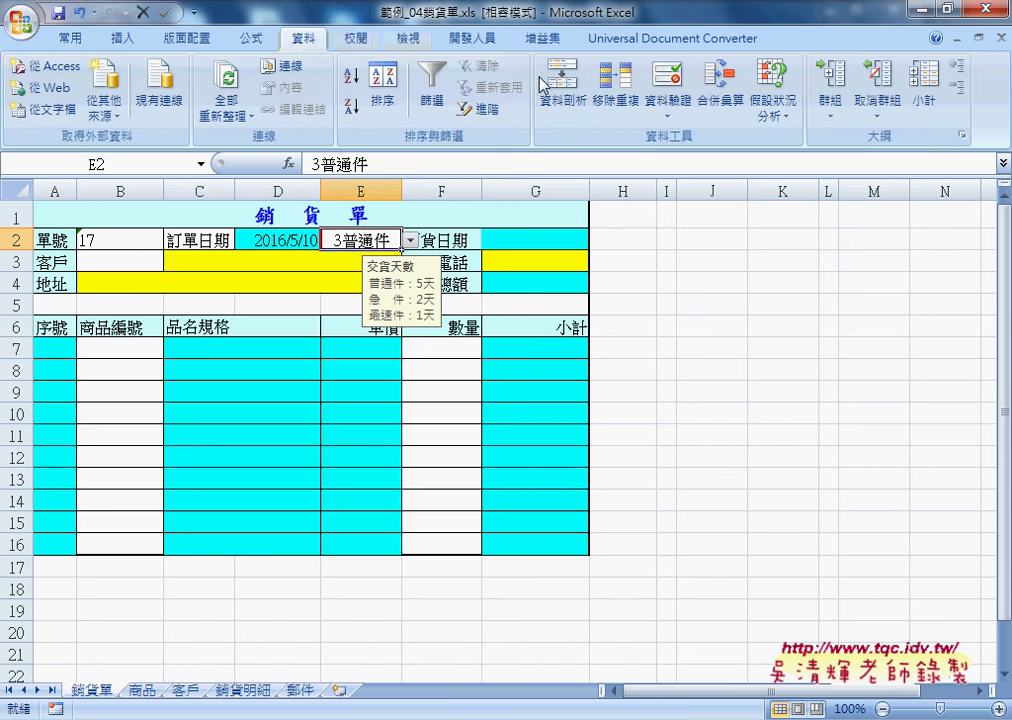
pyautogui.click(668, 78)
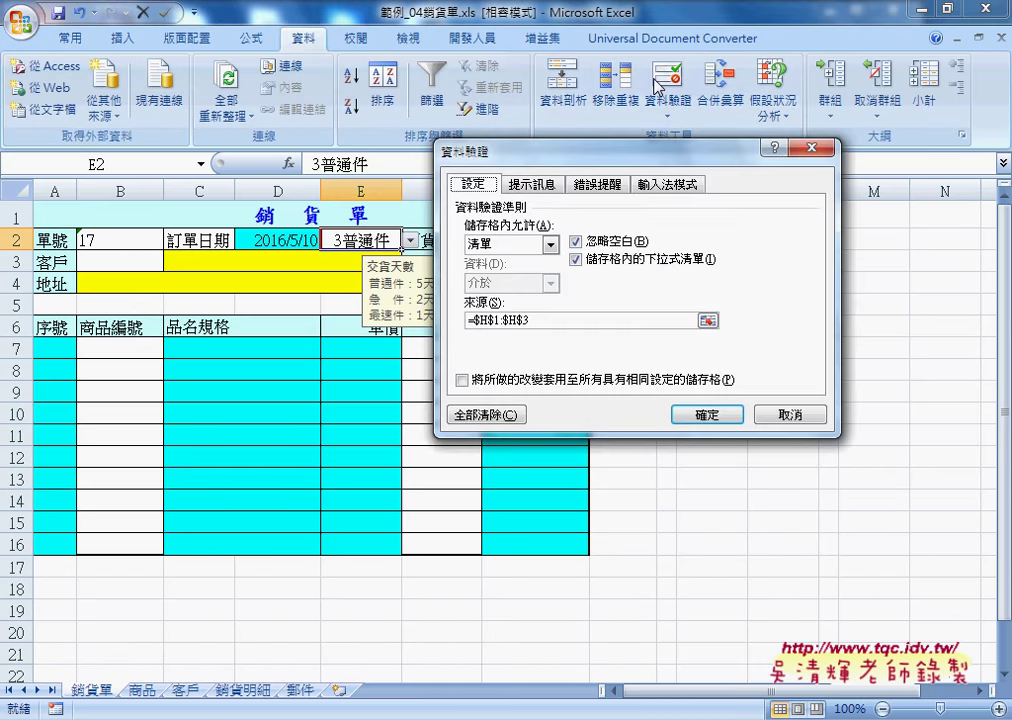
pyautogui.click(515, 322)
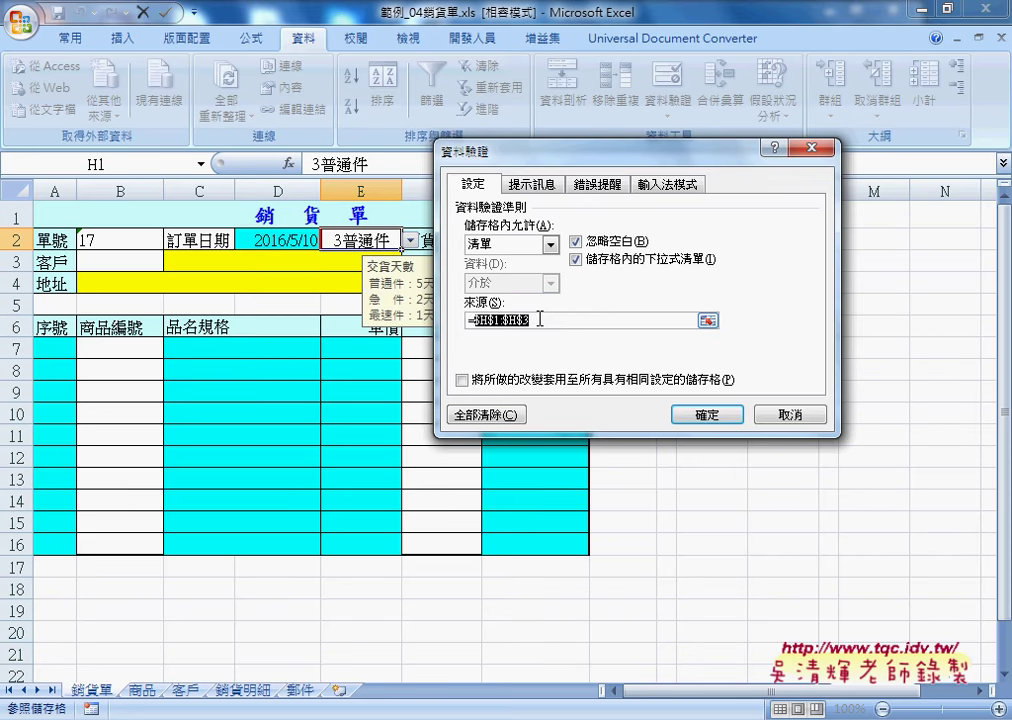
pyautogui.click(788, 414)
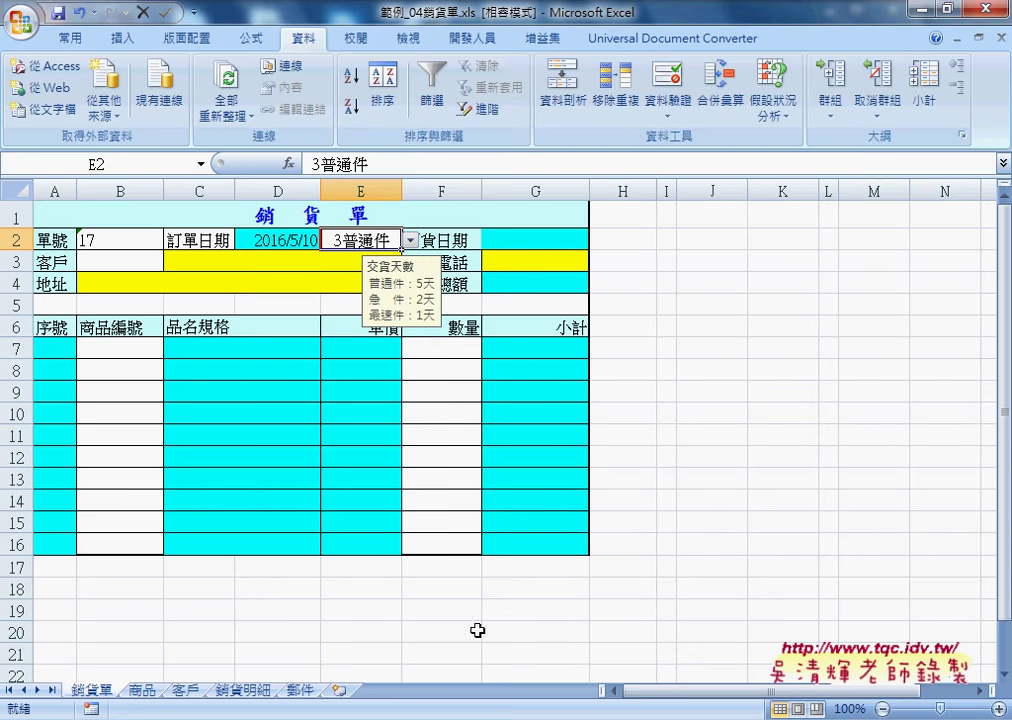
pyautogui.click(290, 692)
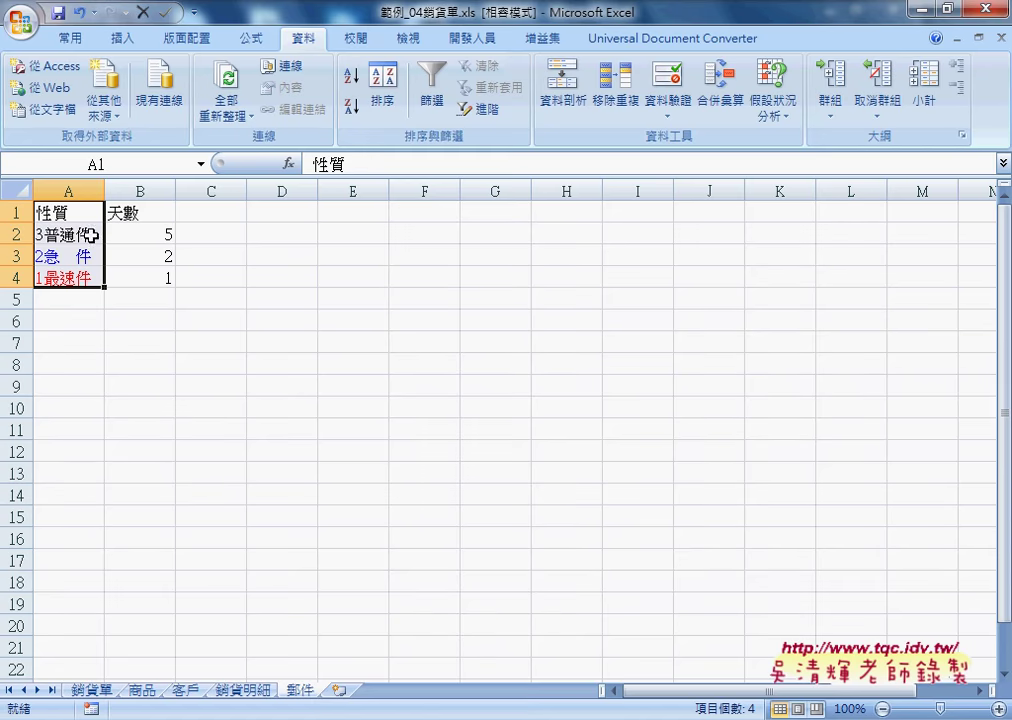
# Define the name 性質 from A1:A4 using its top-row header, then return to 銷貨單.
pyautogui.click(252, 40)
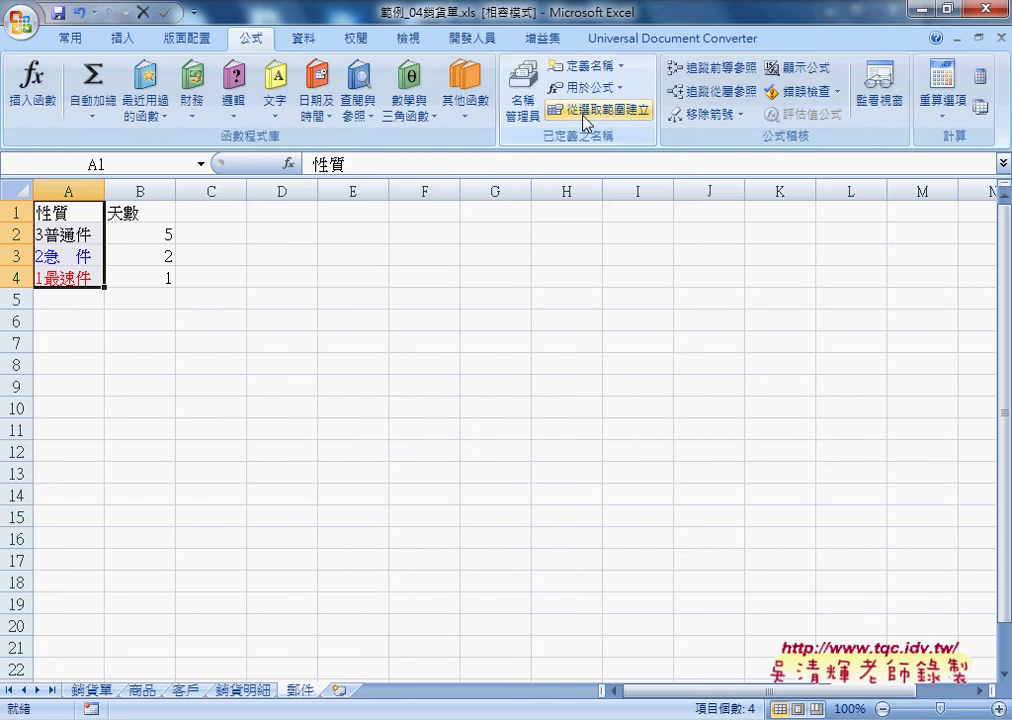
pyautogui.click(62, 213)
pyautogui.moveTo(62, 213); pyautogui.dragTo(62, 272)
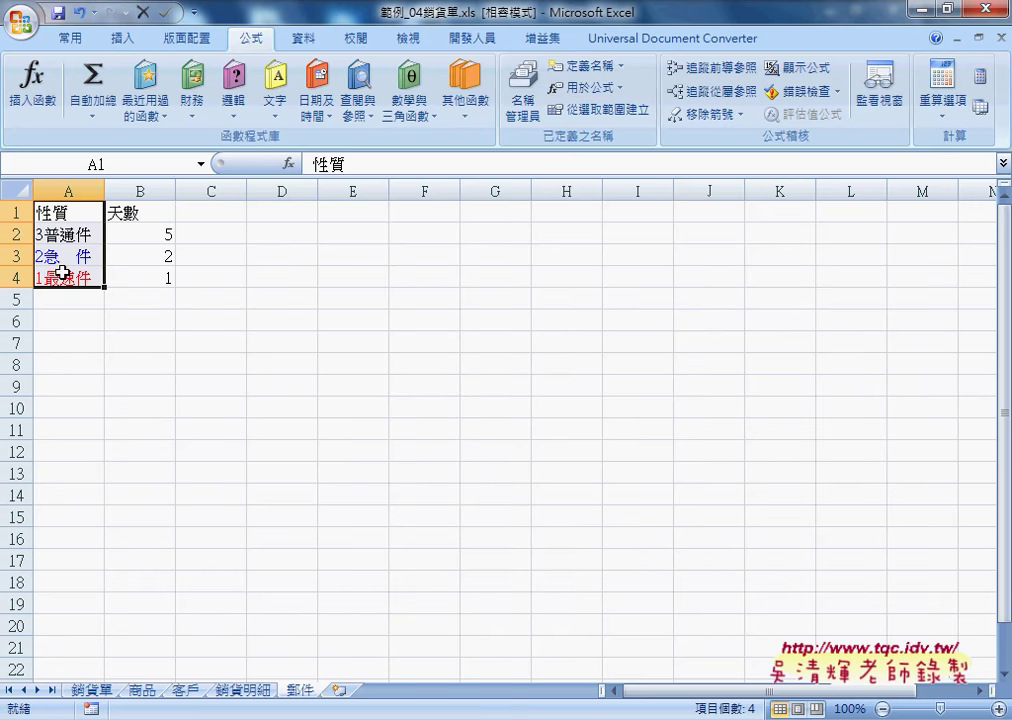
pyautogui.click(590, 110)
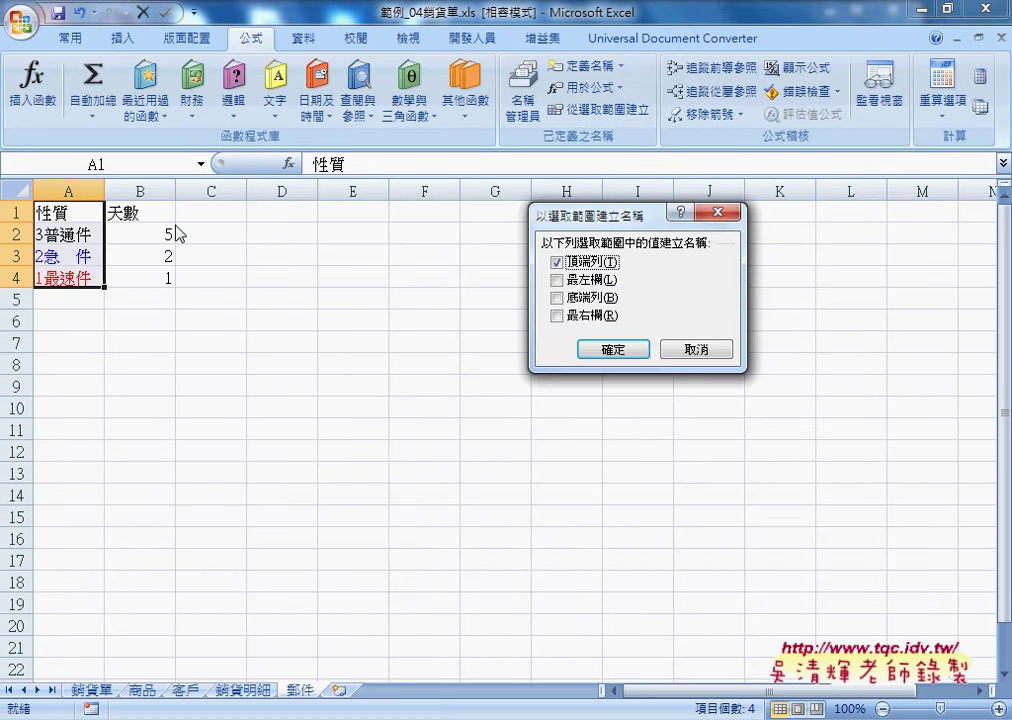
pyautogui.click(610, 350)
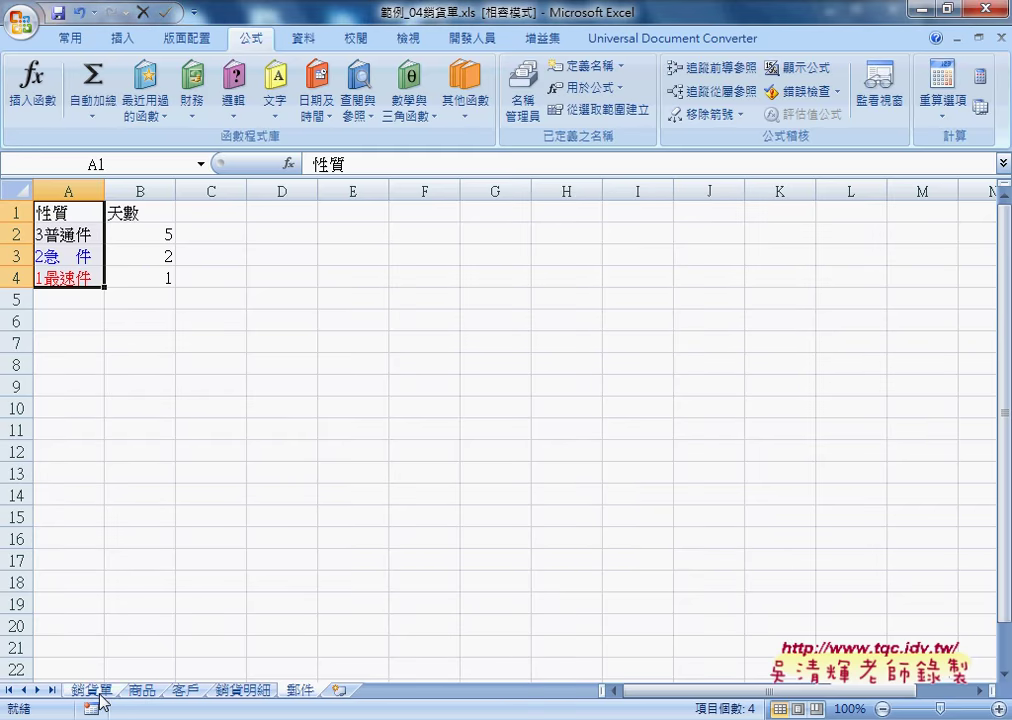
pyautogui.click(97, 692)
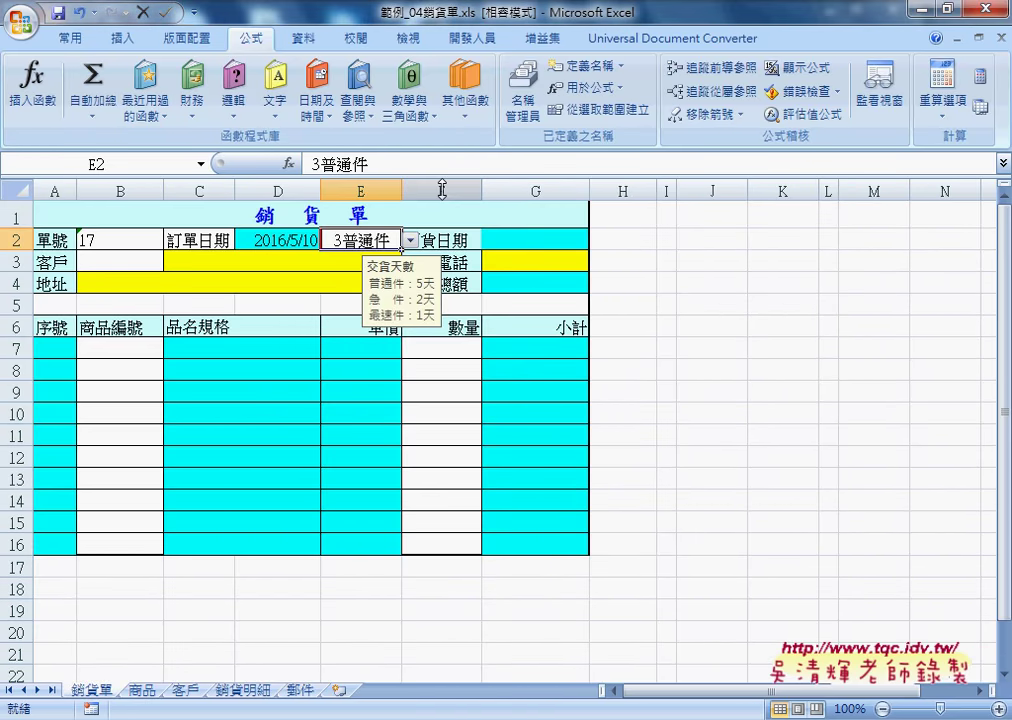
pyautogui.click(308, 38)
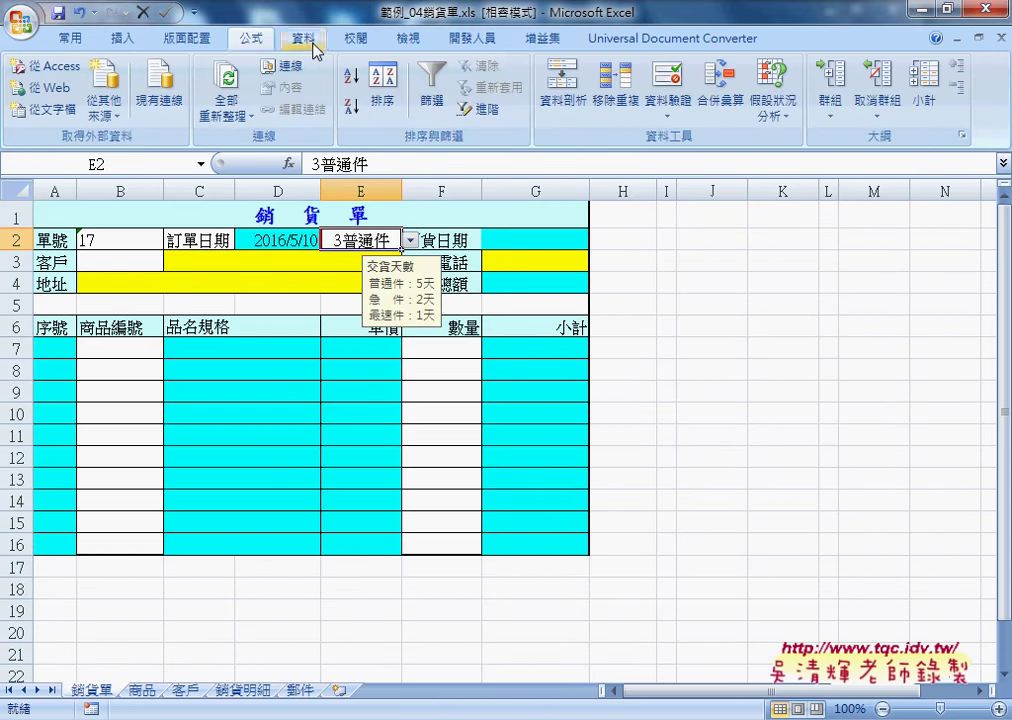
# Replace E2's list validation source with the named range =性質 and check the dropdown.
pyautogui.click(679, 85)
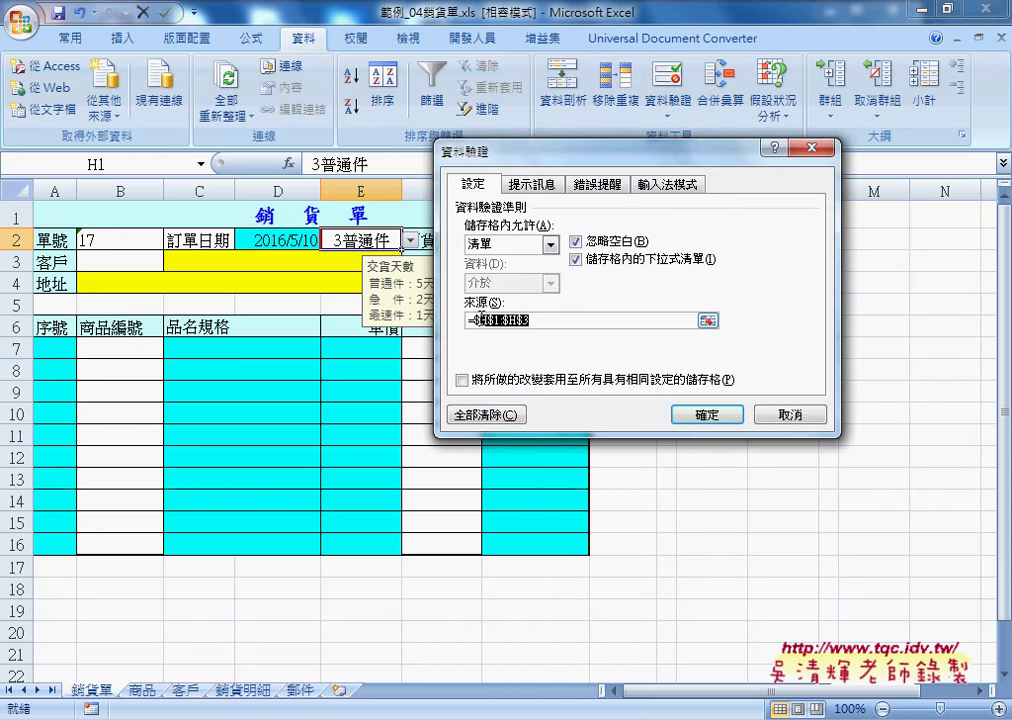
pyautogui.click(531, 248)
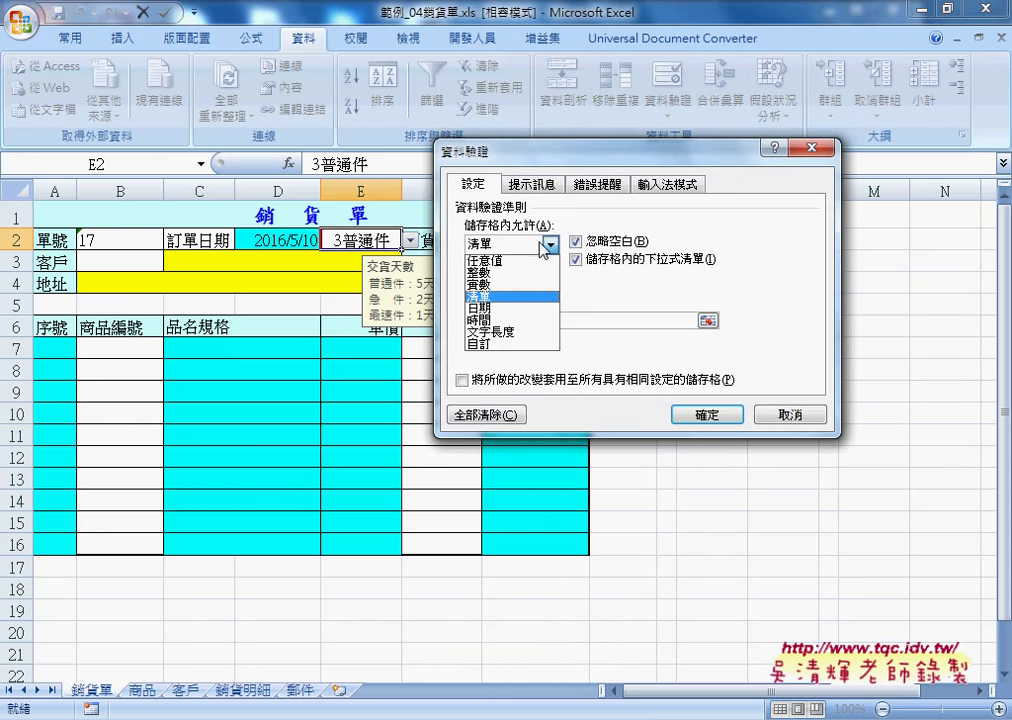
pyautogui.click(500, 305)
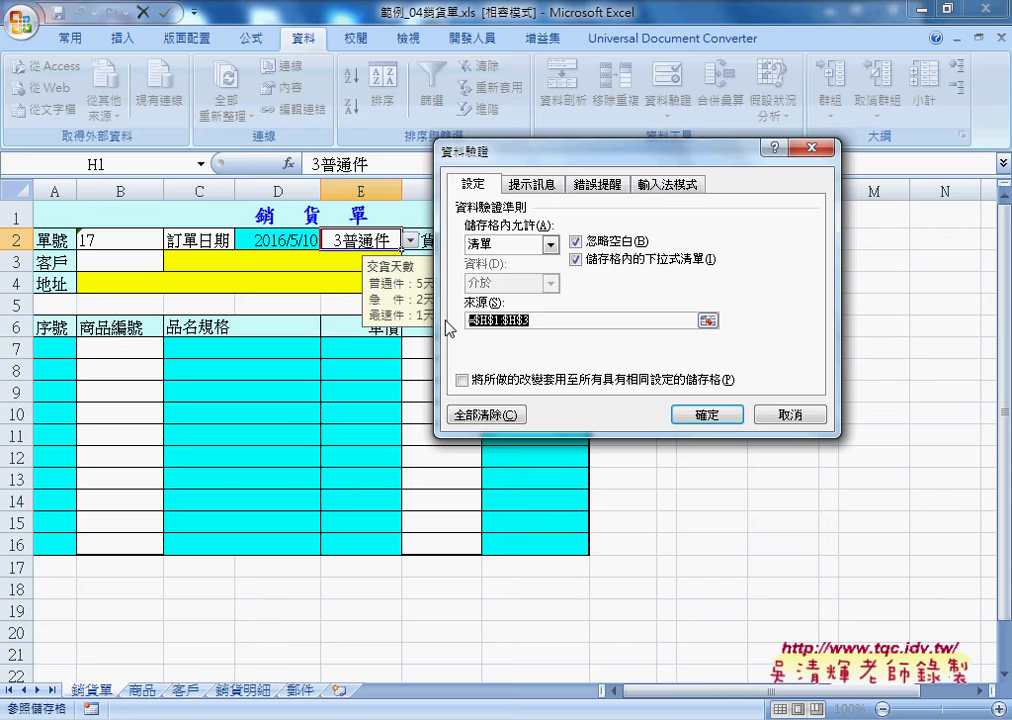
pyautogui.press('BackSpace')
pyautogui.press('F3')
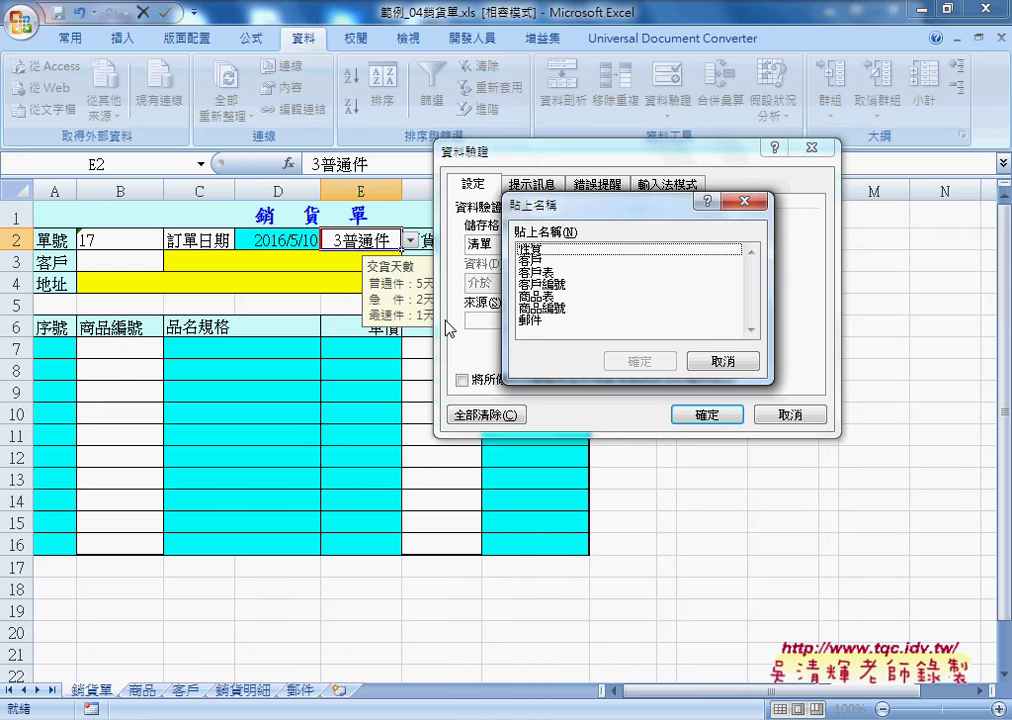
pyautogui.click(550, 249)
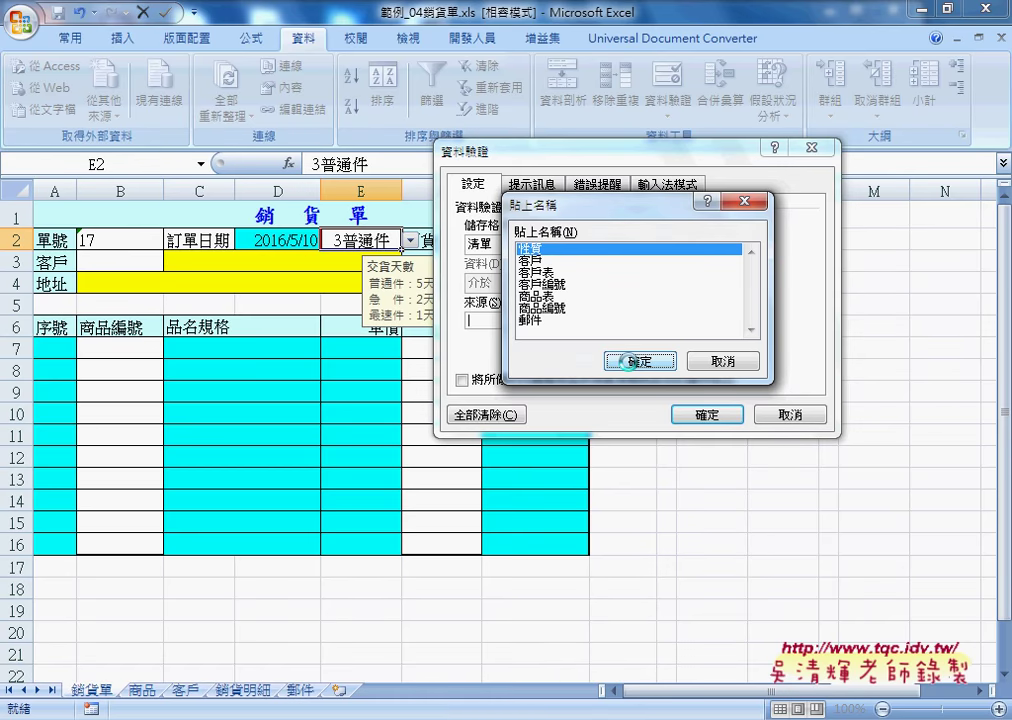
pyautogui.click(625, 363)
pyautogui.click(707, 414)
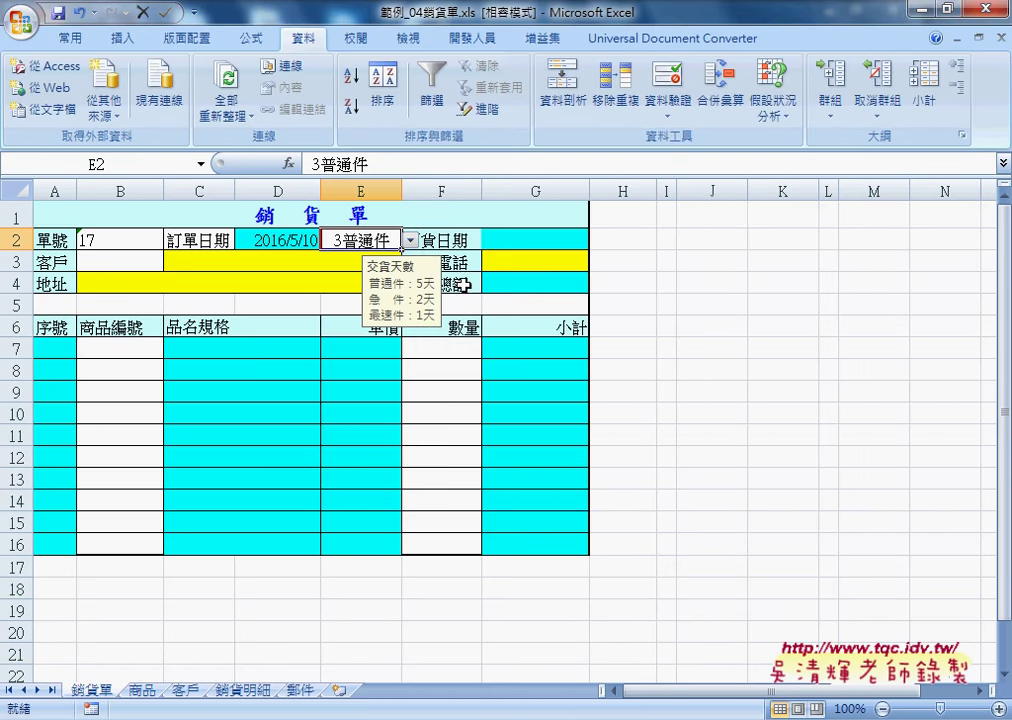
pyautogui.click(410, 242)
pyautogui.click(395, 268)
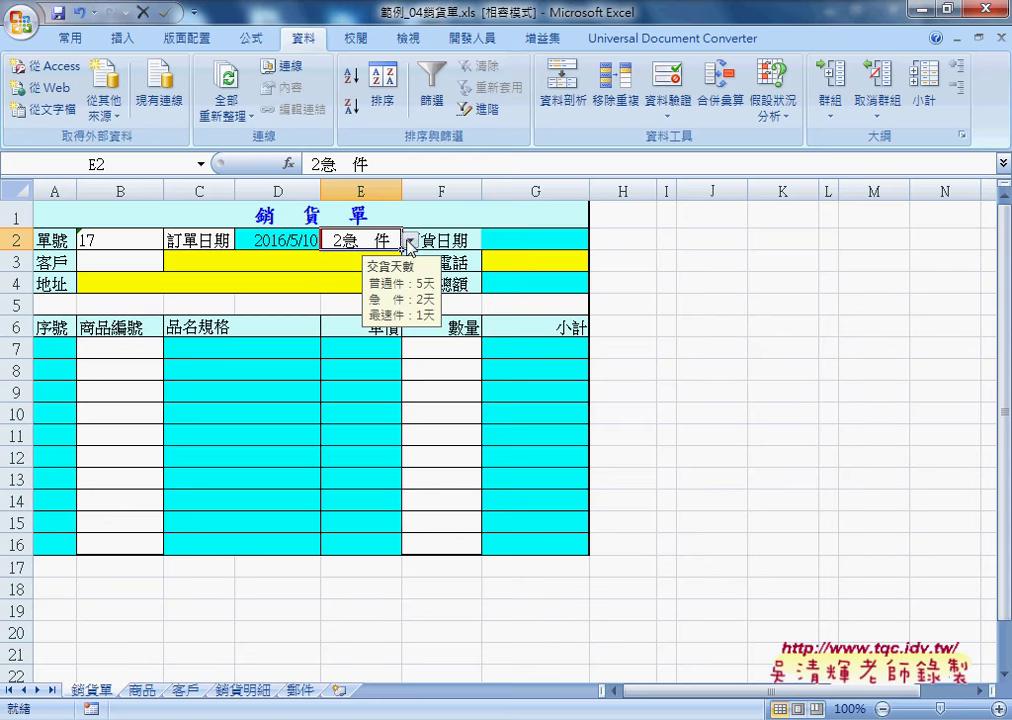
pyautogui.click(410, 242)
pyautogui.click(396, 281)
pyautogui.click(410, 242)
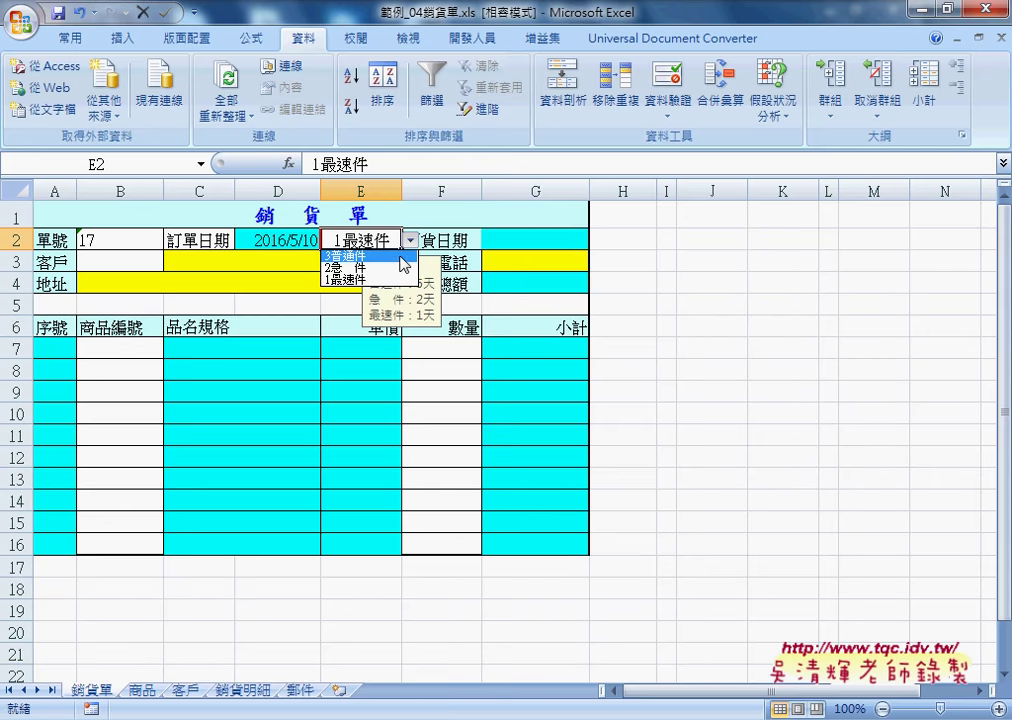
pyautogui.click(398, 256)
pyautogui.click(498, 241)
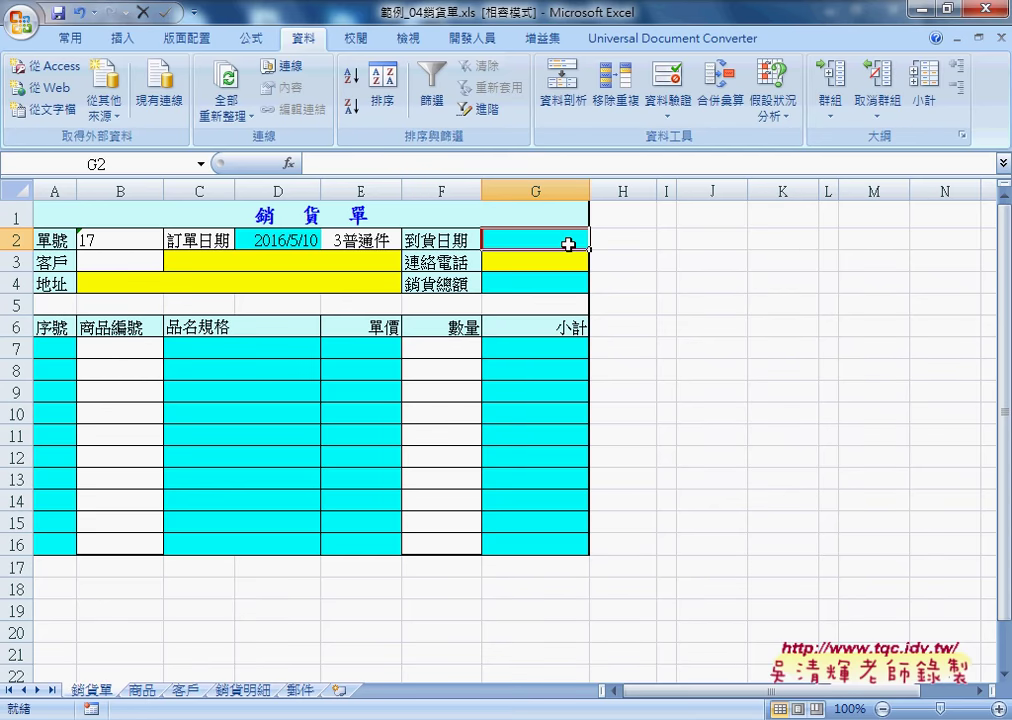
pyautogui.click(322, 241)
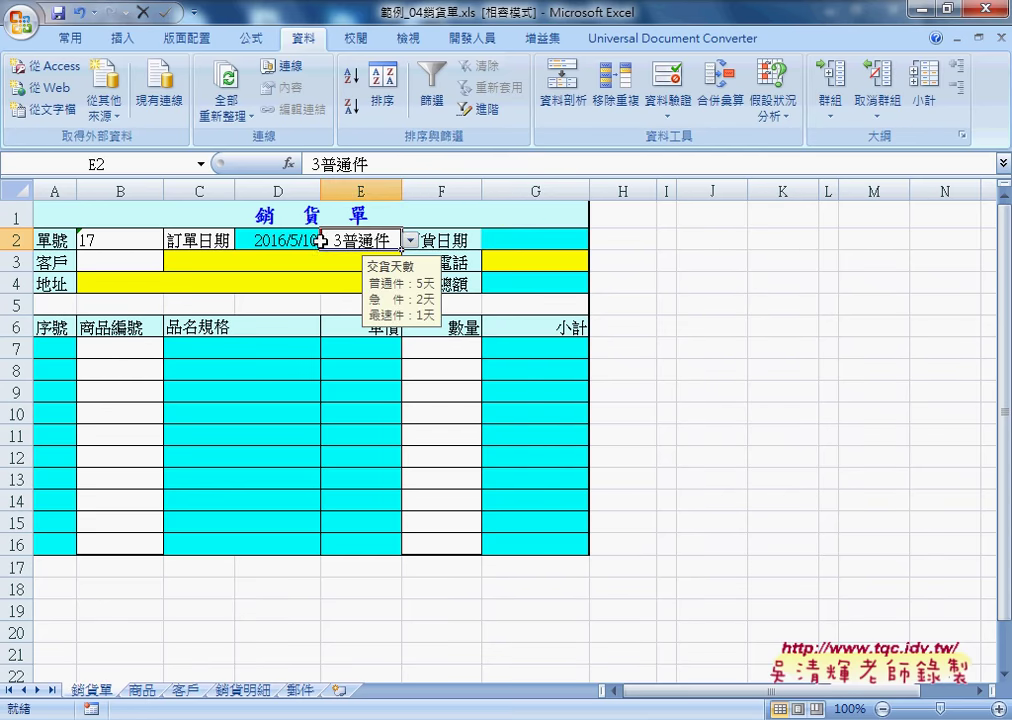
pyautogui.click(286, 238)
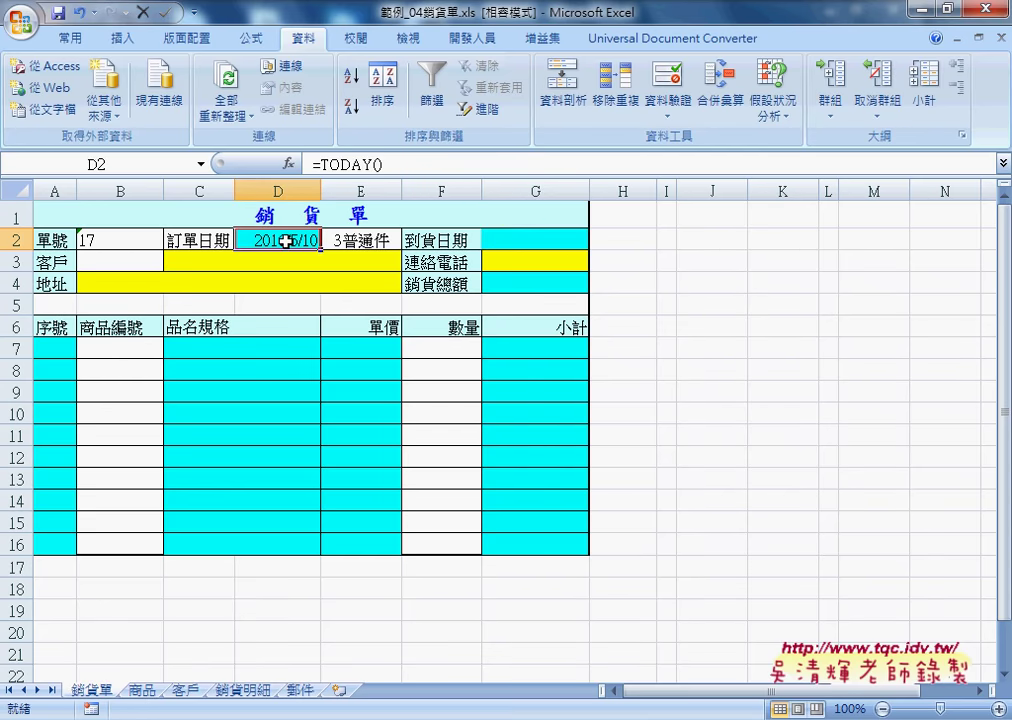
pyautogui.click(356, 241)
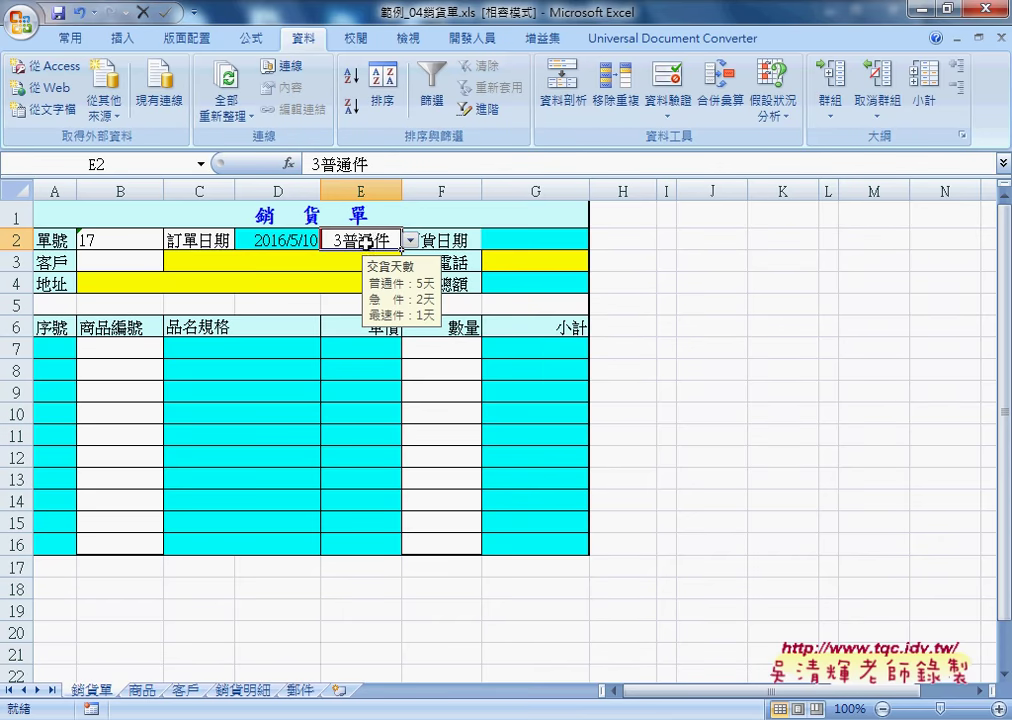
pyautogui.click(302, 690)
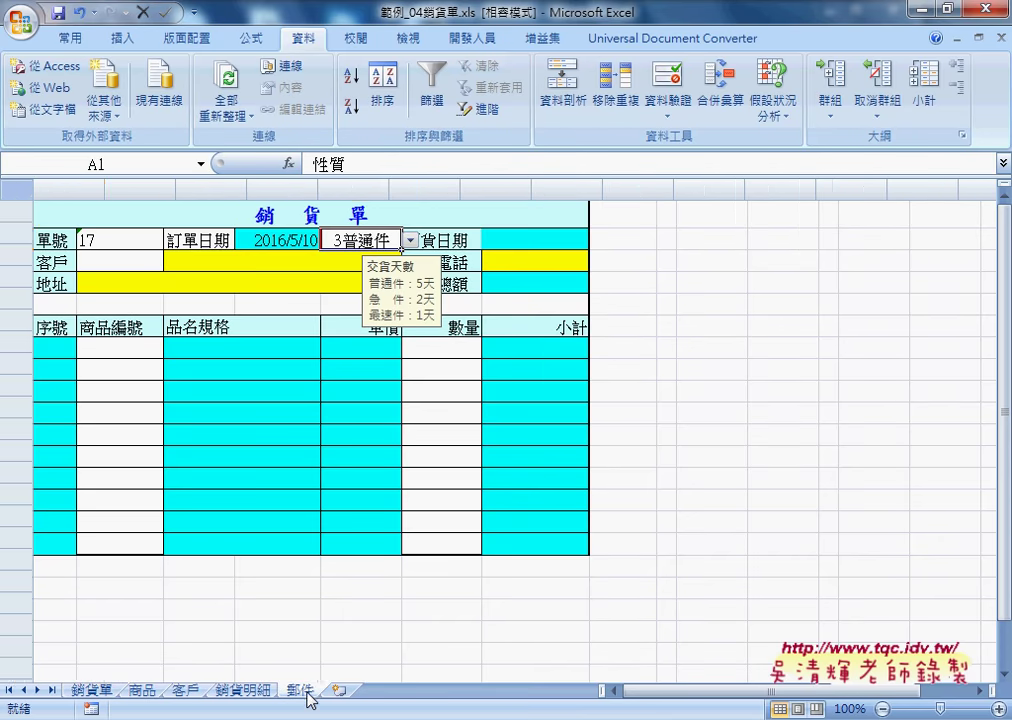
# Check that 3普通件 takes 5 days in B2, then review D2, E2 and G2 on the order form.
pyautogui.click(84, 233)
pyautogui.click(165, 233)
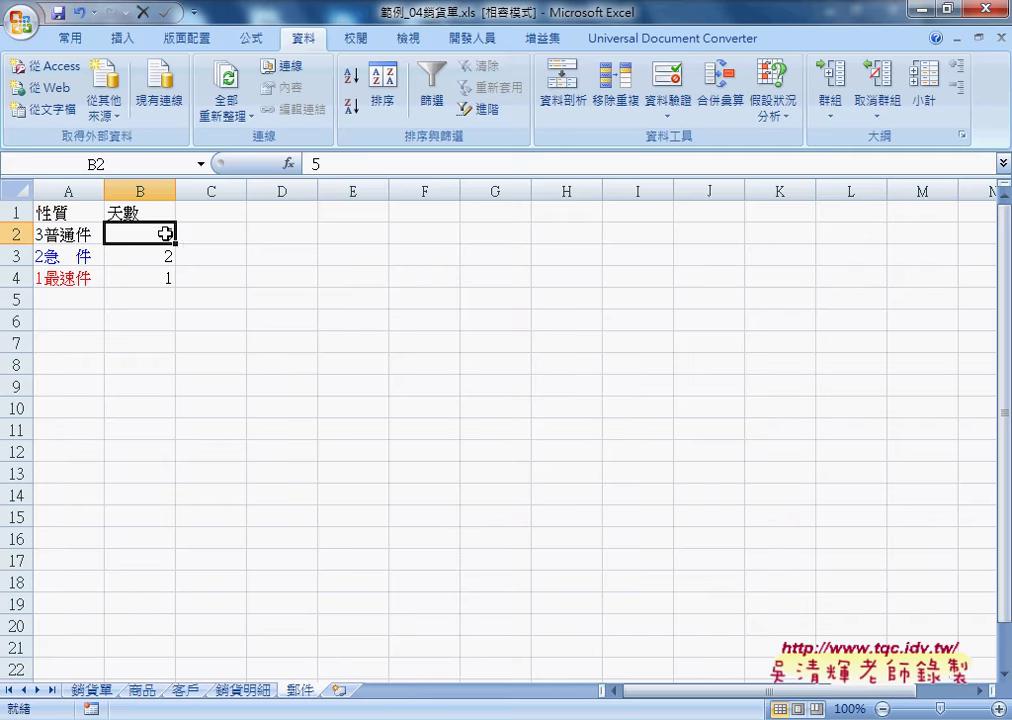
pyautogui.click(95, 690)
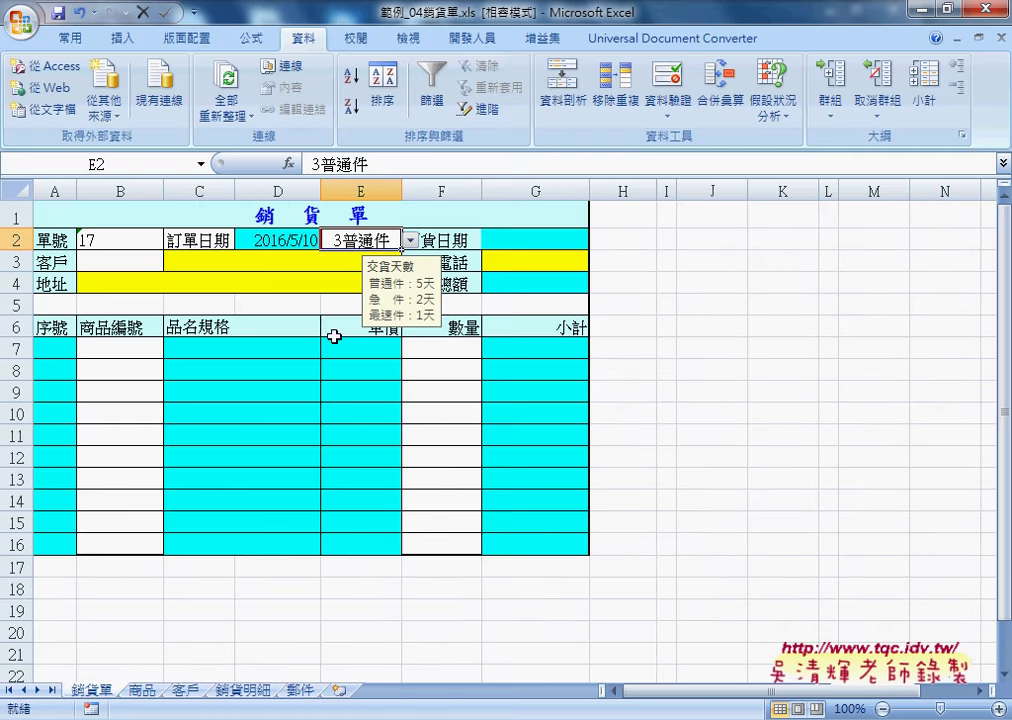
pyautogui.click(287, 240)
pyautogui.click(362, 240)
pyautogui.click(528, 242)
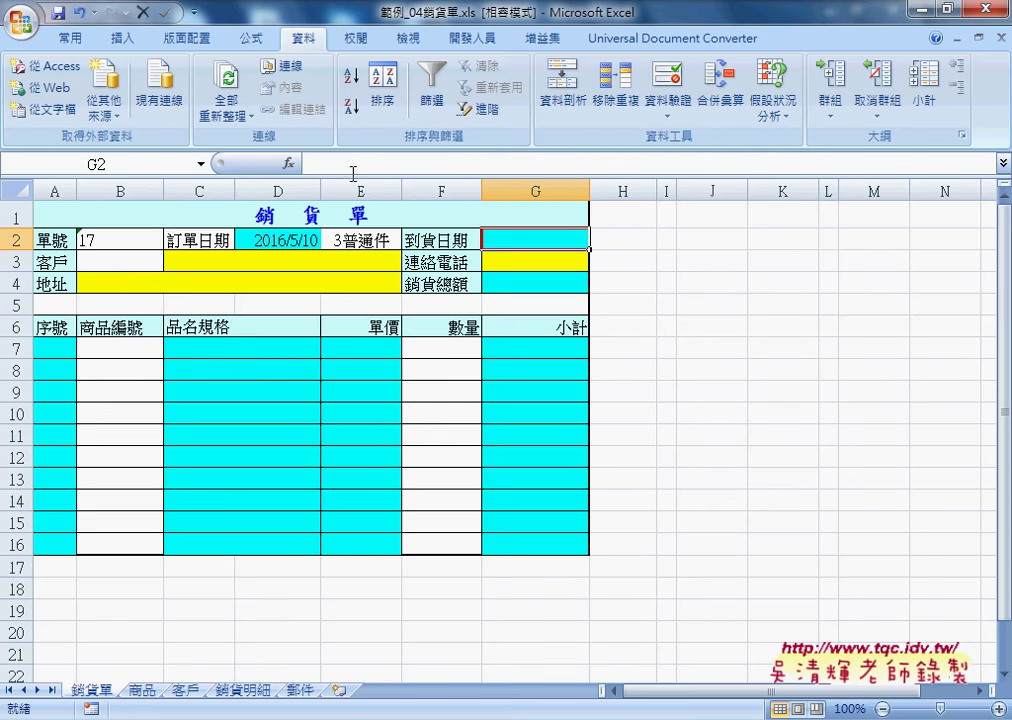
pyautogui.click(364, 238)
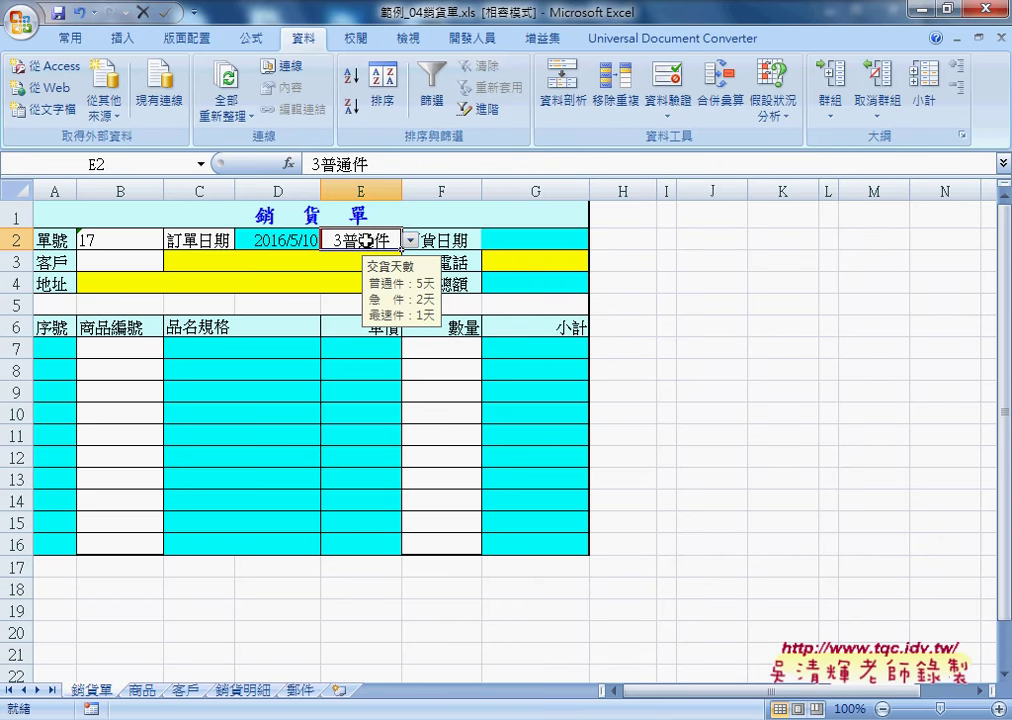
# Select A2:B4 on the 郵件 sheet so the Name Box shows the name 郵件.
pyautogui.click(300, 690)
pyautogui.moveTo(88, 234); pyautogui.dragTo(158, 278)
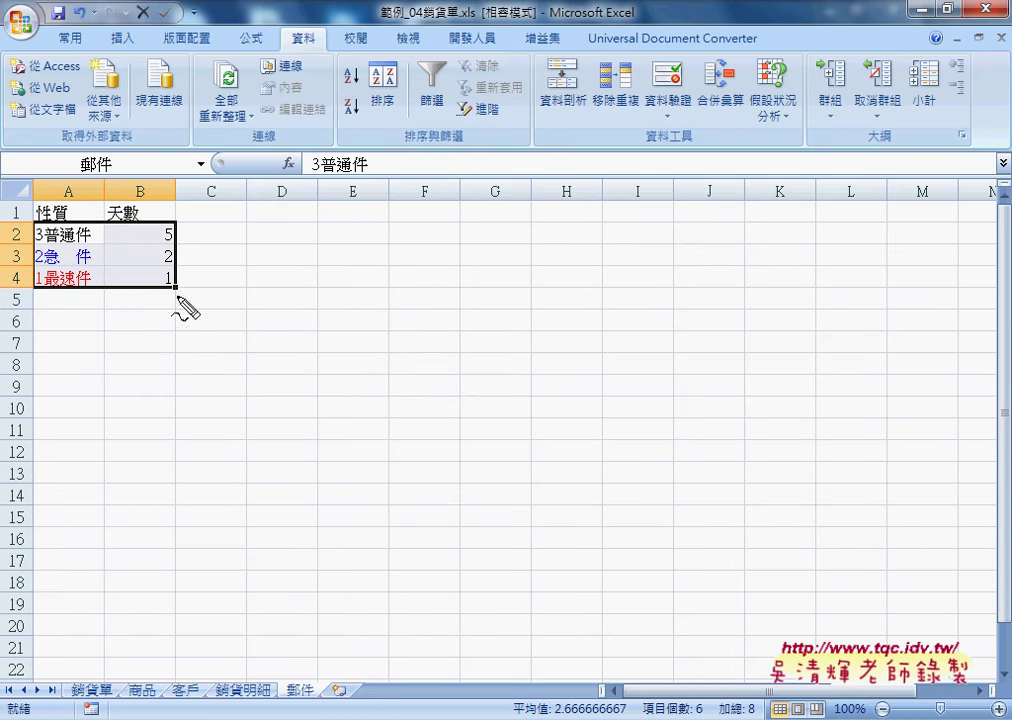
pyautogui.moveTo(176, 292)
pyautogui.mouseDown()
pyautogui.moveTo(115, 165)
pyautogui.moveTo(130, 190)
pyautogui.moveTo(160, 176)
pyautogui.mouseUp()
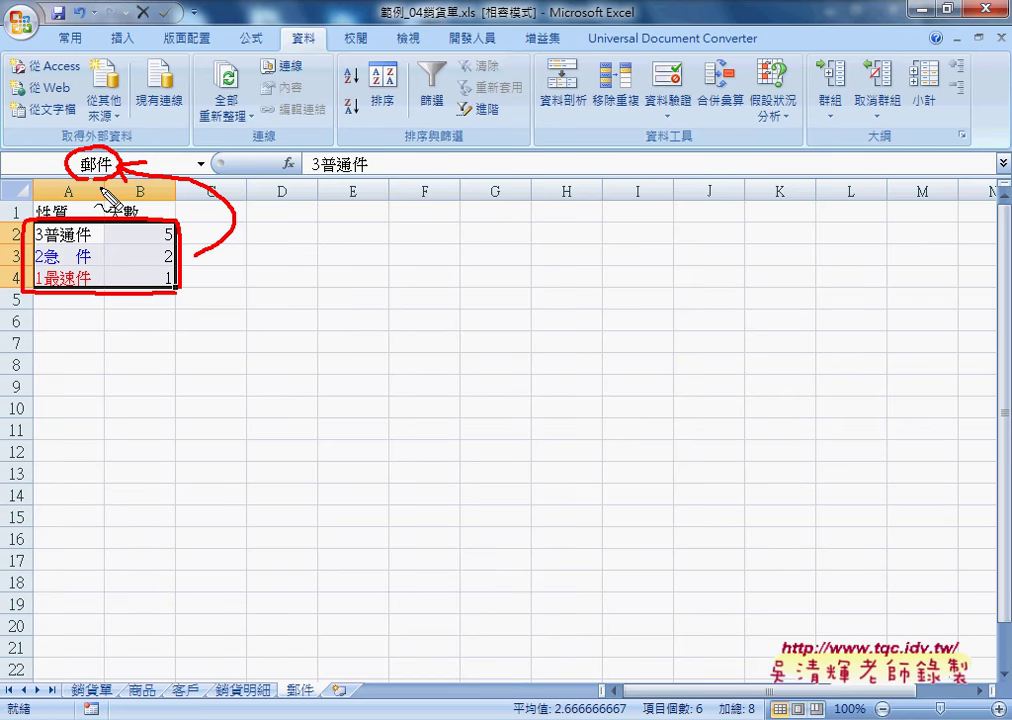
pyautogui.press('Escape')
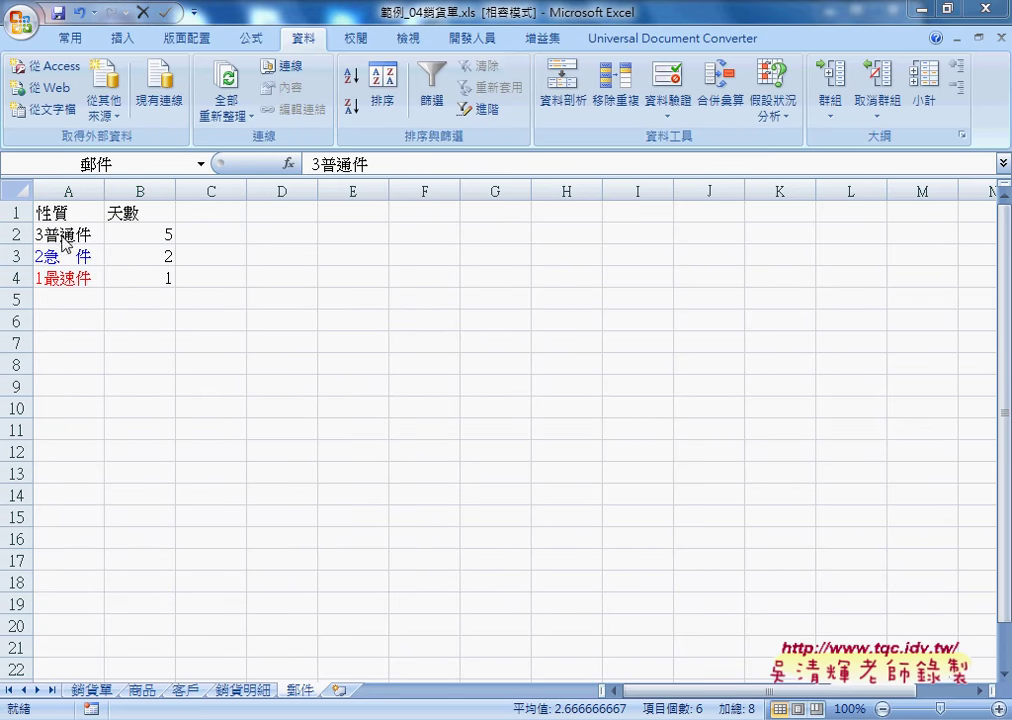
# Start a VLOOKUP function in G2 from the lookup and reference category.
pyautogui.click(92, 690)
pyautogui.click(524, 238)
pyautogui.click(288, 163)
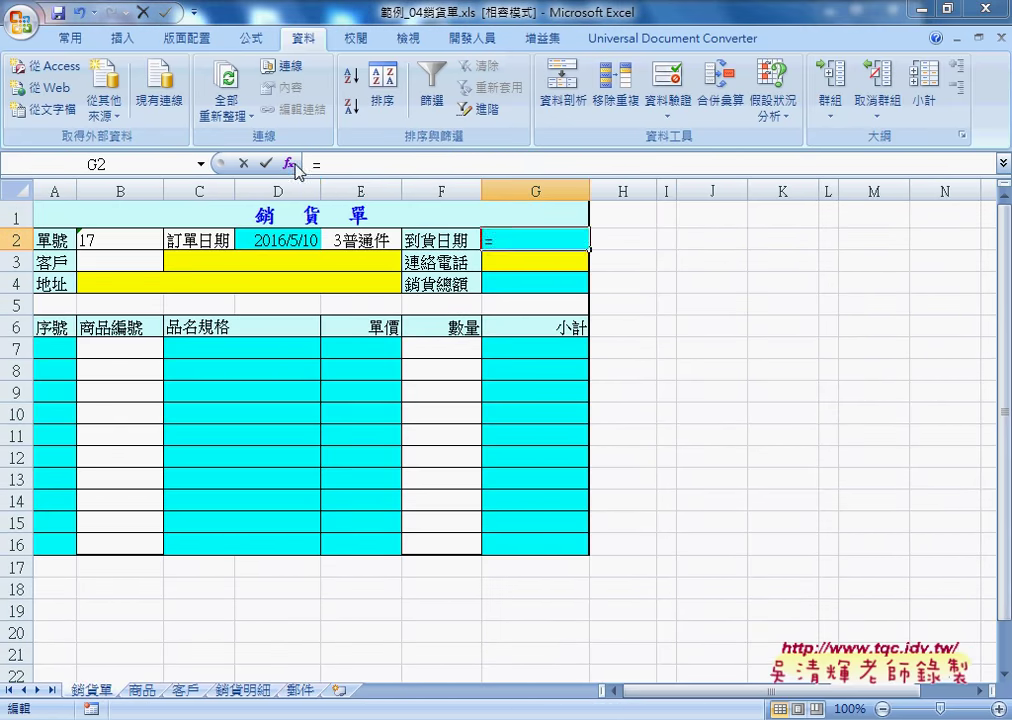
pyautogui.click(615, 210)
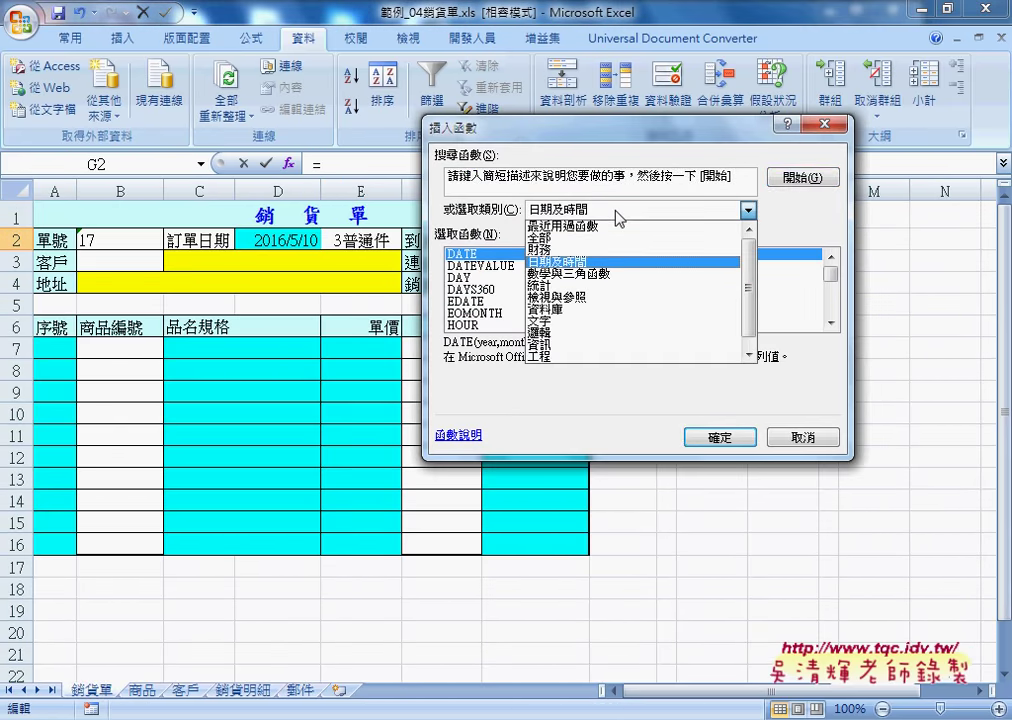
pyautogui.click(588, 299)
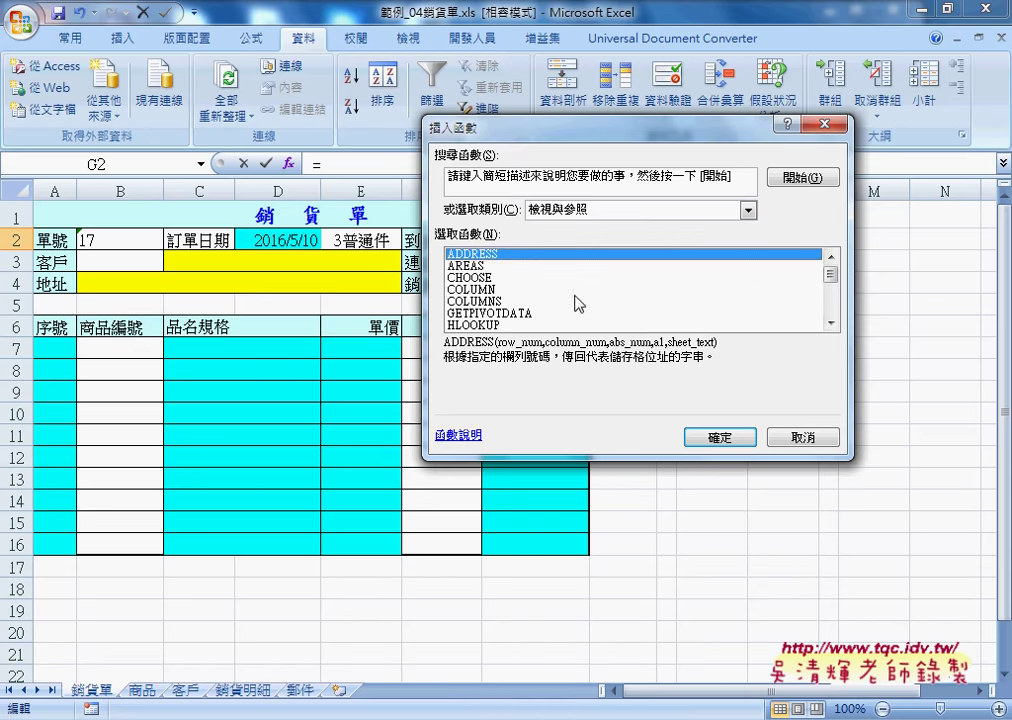
pyautogui.scroll(-4, 831, 300)
pyautogui.click(482, 325)
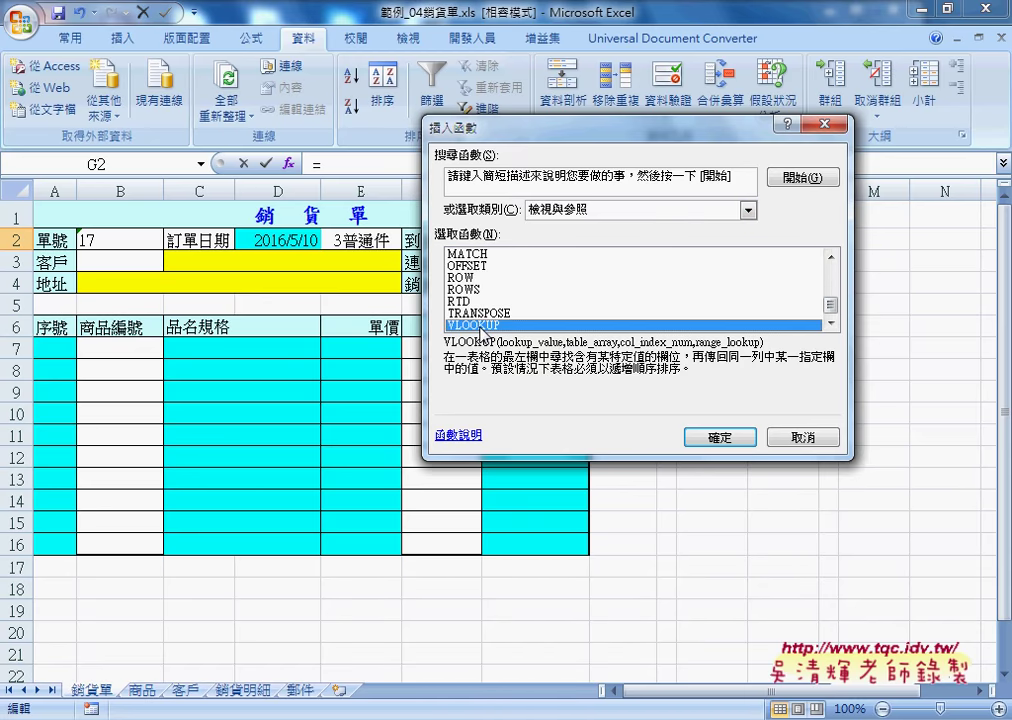
pyautogui.click(716, 440)
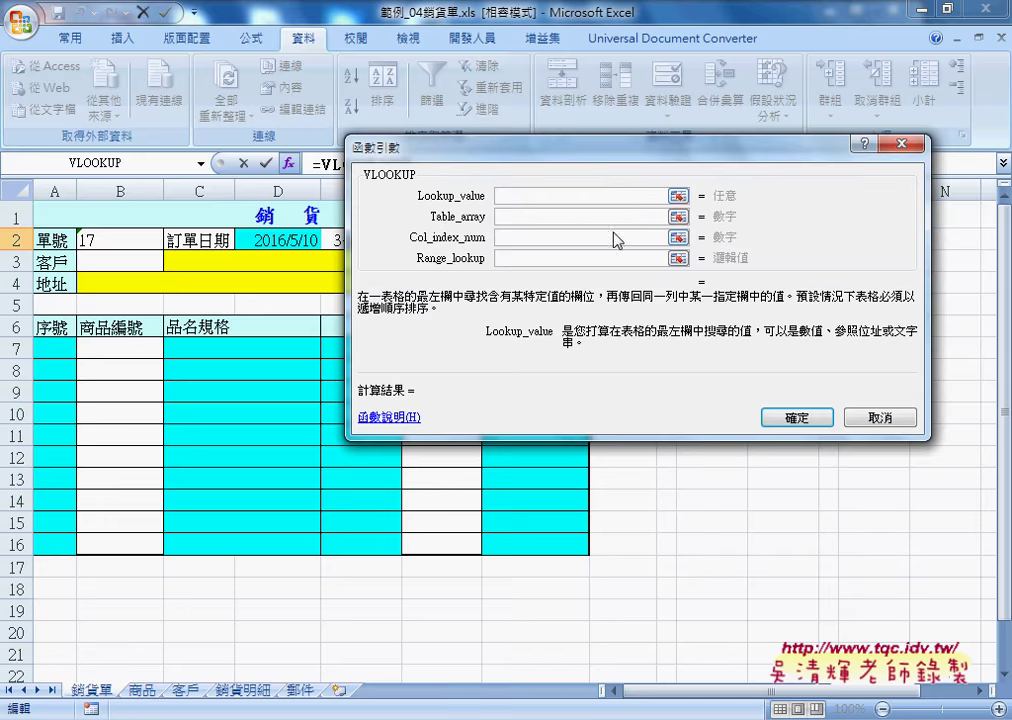
# Set VLOOKUP's lookup value to E2 and its table to the named range 郵件.
pyautogui.moveTo(598, 158); pyautogui.dragTo(583, 311)
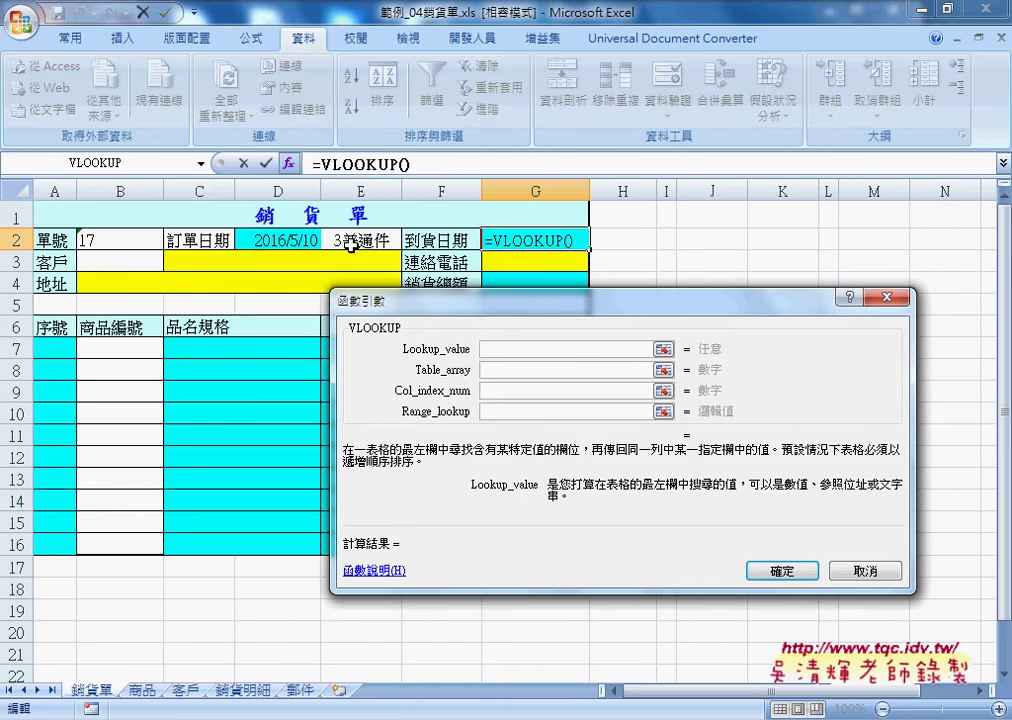
pyautogui.click(350, 242)
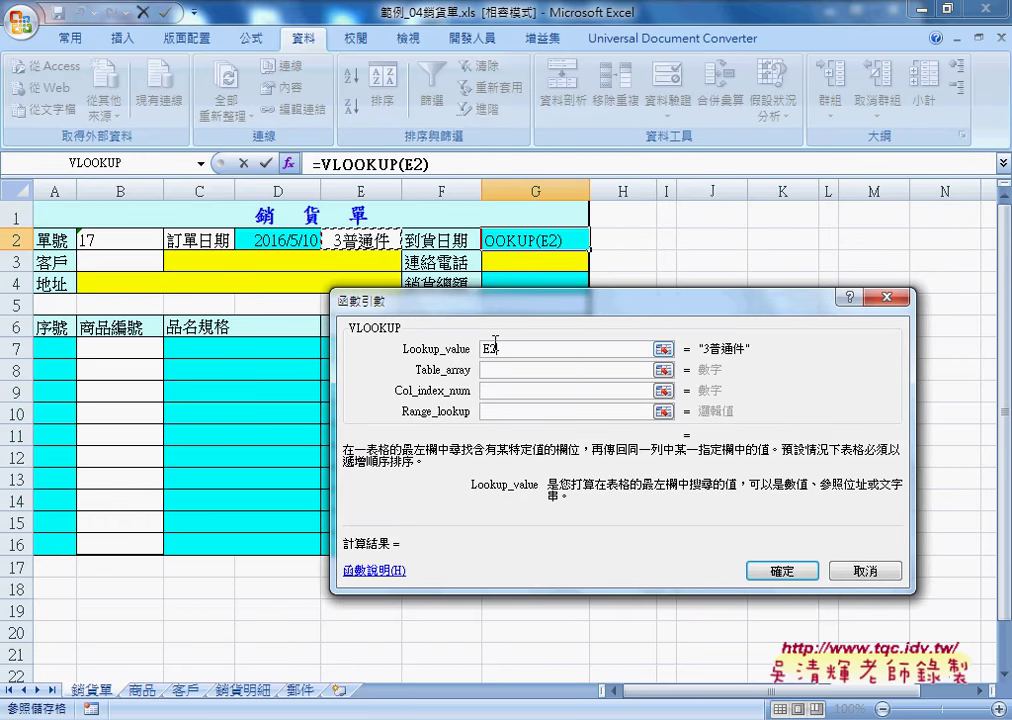
pyautogui.click(508, 372)
pyautogui.press('F3')
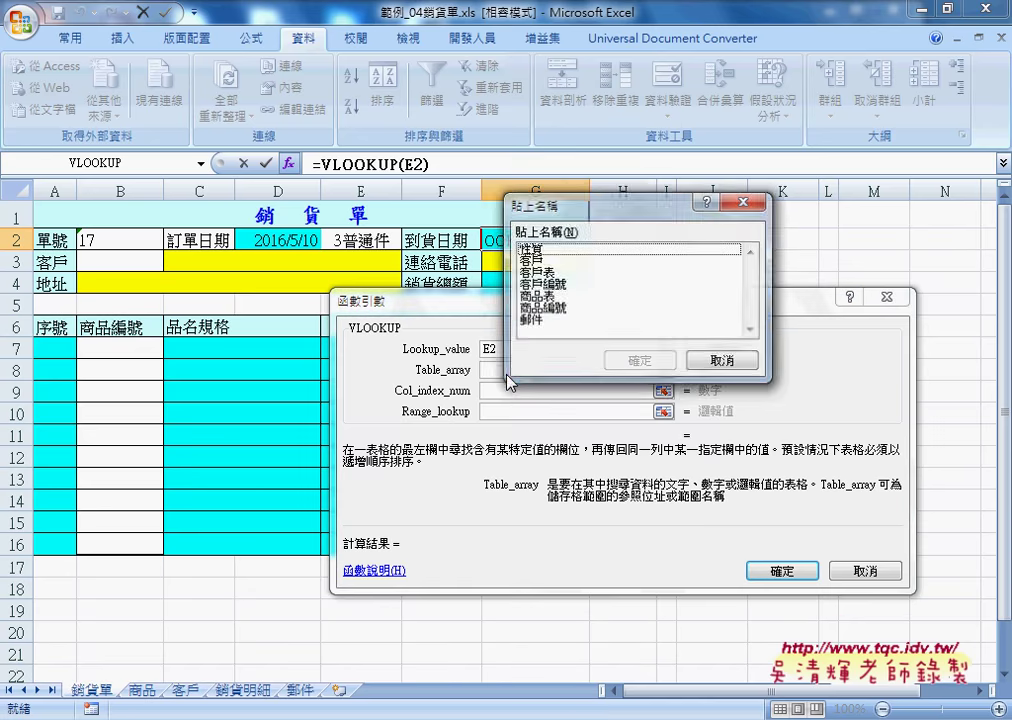
pyautogui.click(535, 321)
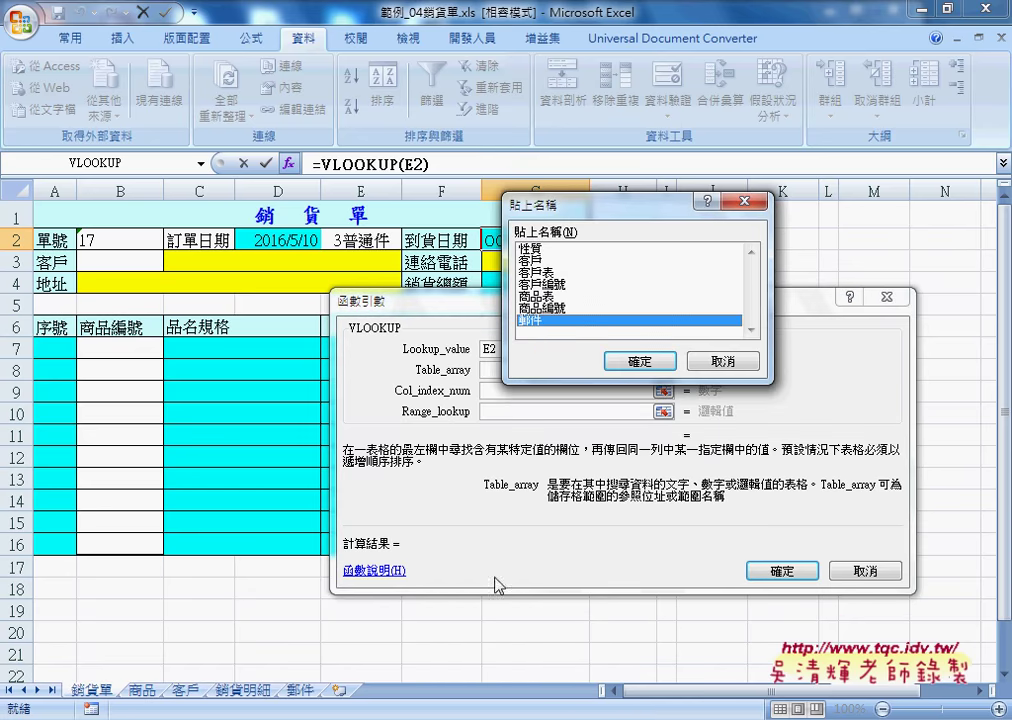
pyautogui.click(638, 361)
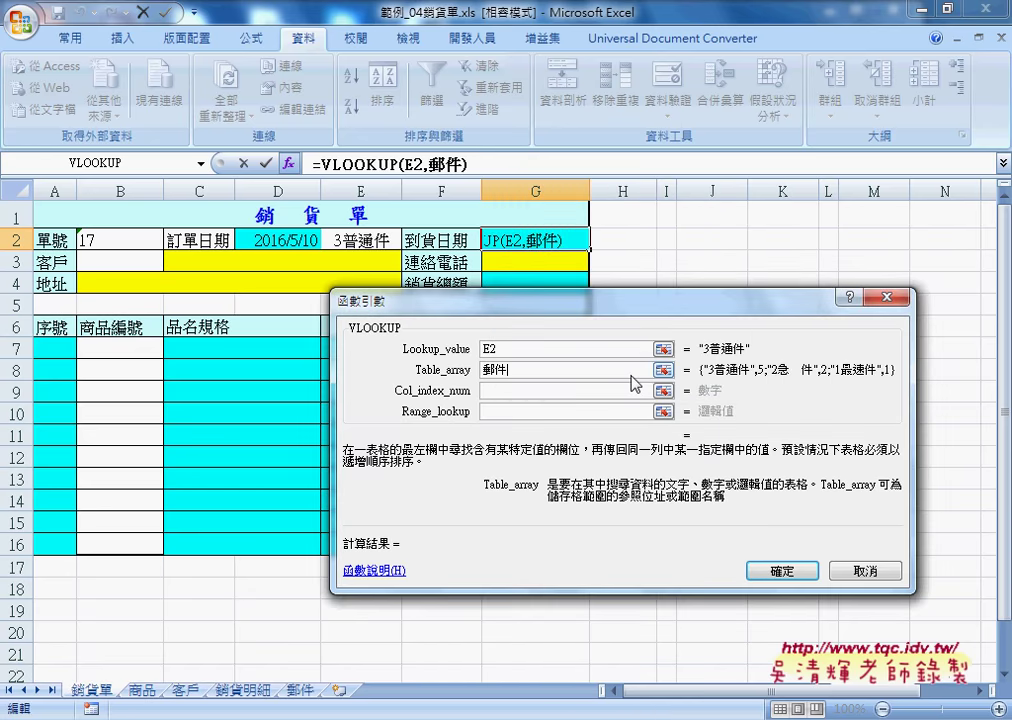
# Set column index 2 and range lookup 0, completing =VLOOKUP(E2,郵件,2,0).
pyautogui.click(542, 391)
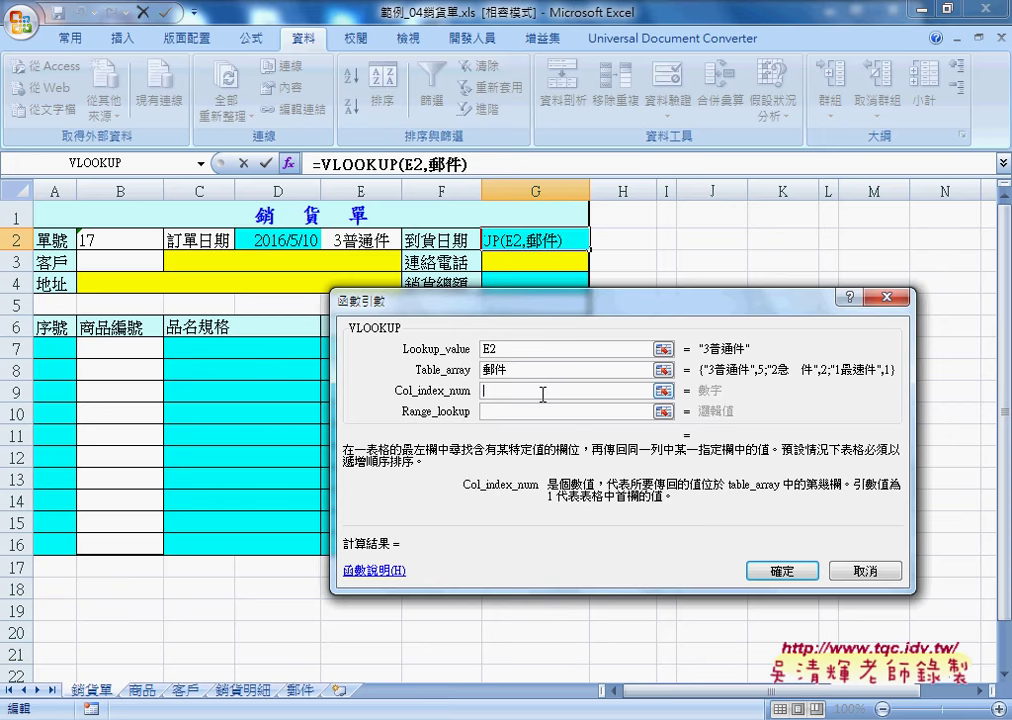
pyautogui.write('2')
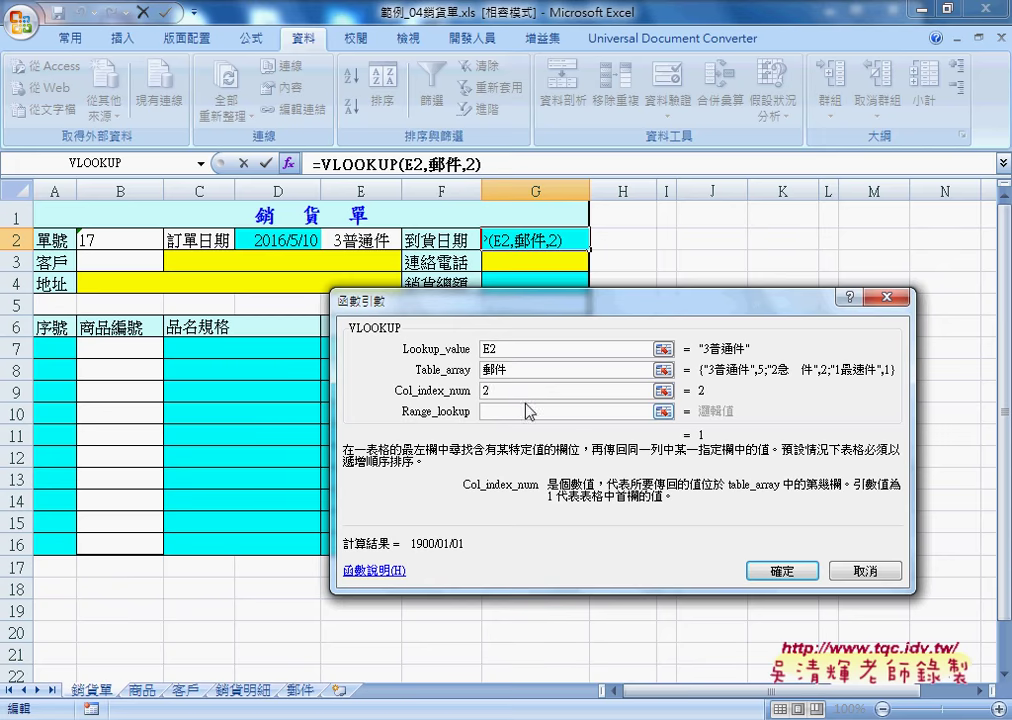
pyautogui.click(509, 409)
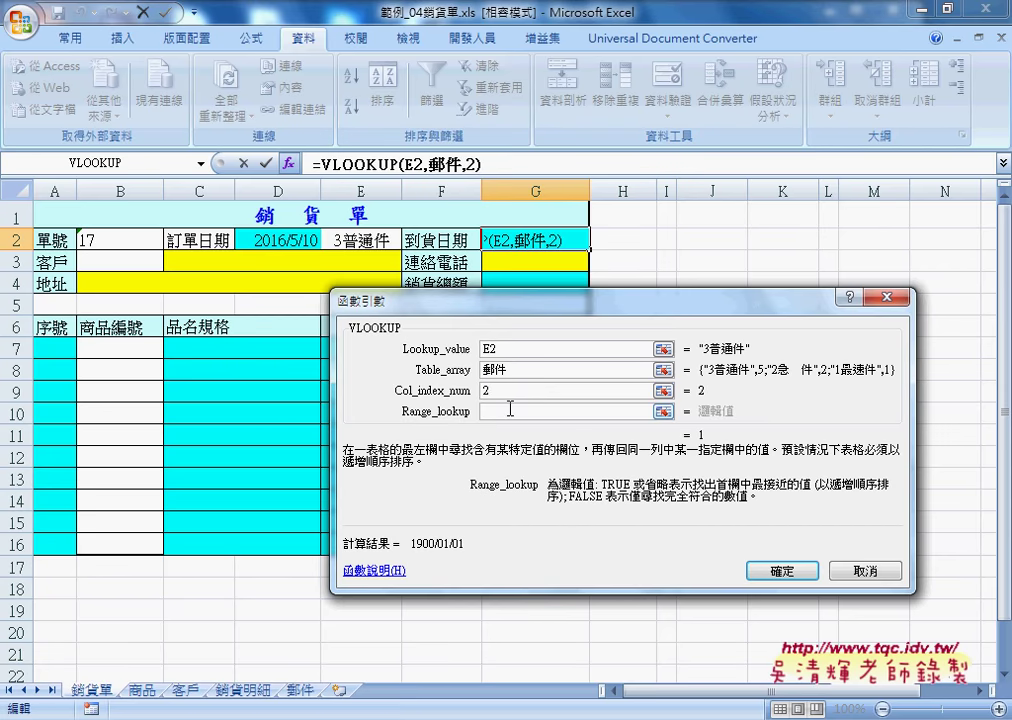
pyautogui.write('0')
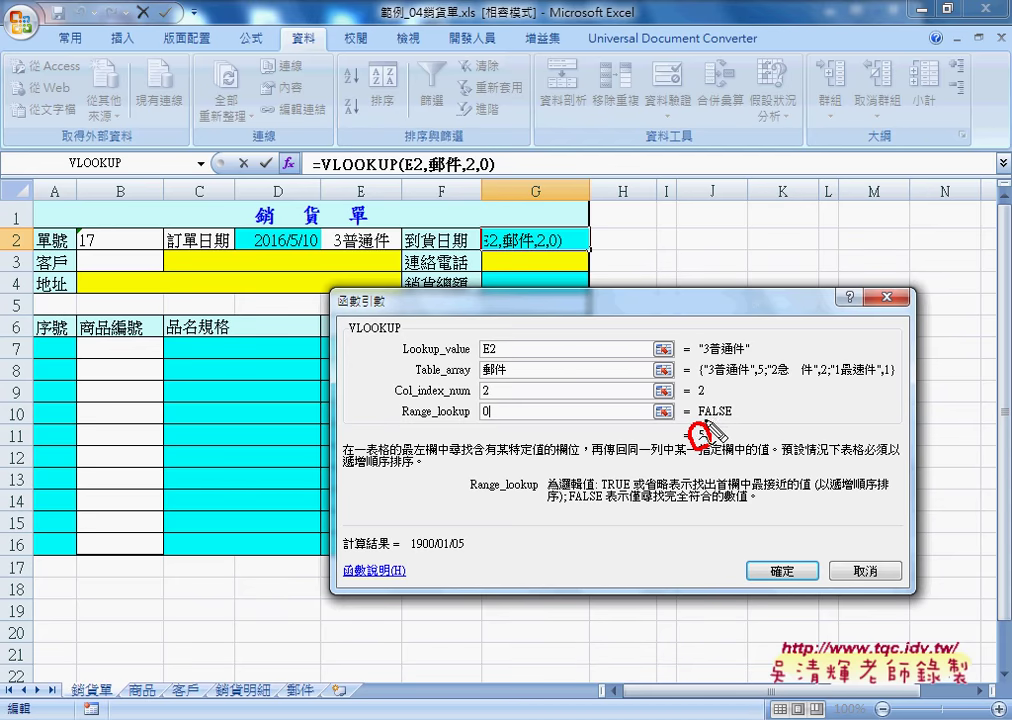
pyautogui.moveTo(334, 250)
pyautogui.mouseDown()
pyautogui.moveTo(400, 250)
pyautogui.moveTo(688, 437)
pyautogui.mouseUp()
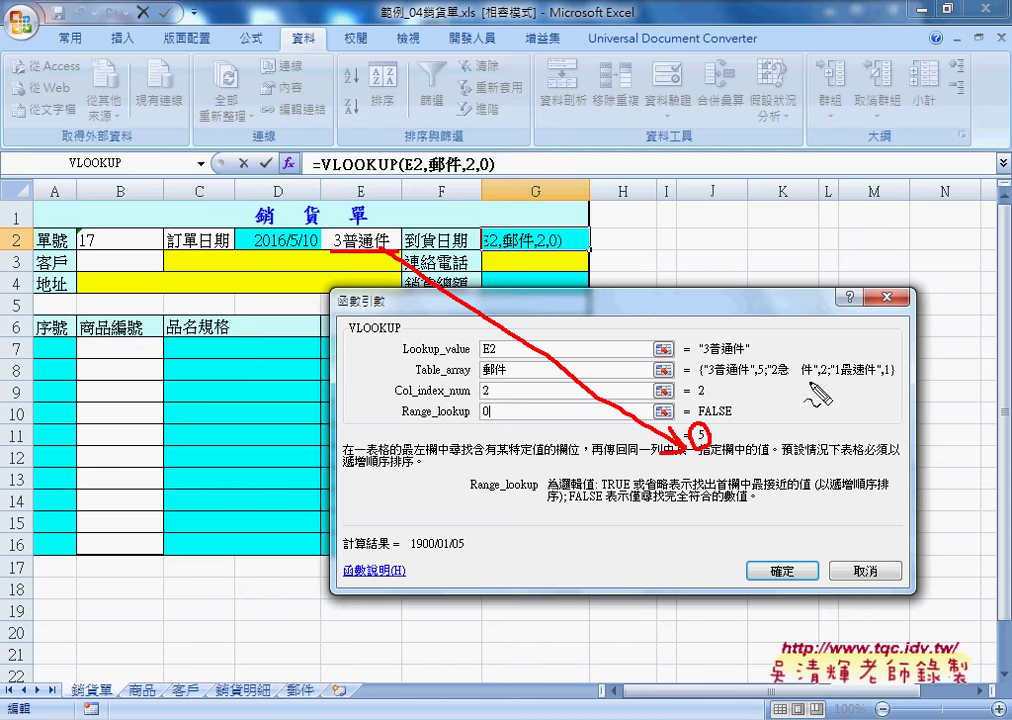
pyautogui.moveTo(783, 378); pyautogui.dragTo(890, 379)
pyautogui.moveTo(888, 362); pyautogui.dragTo(893, 380)
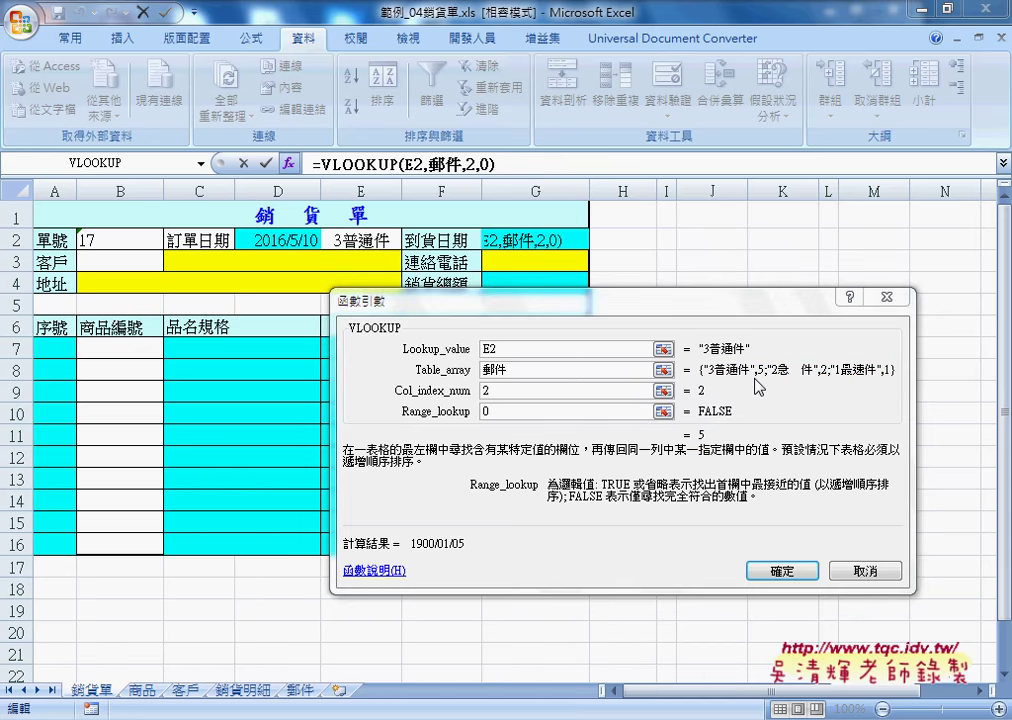
pyautogui.click(782, 570)
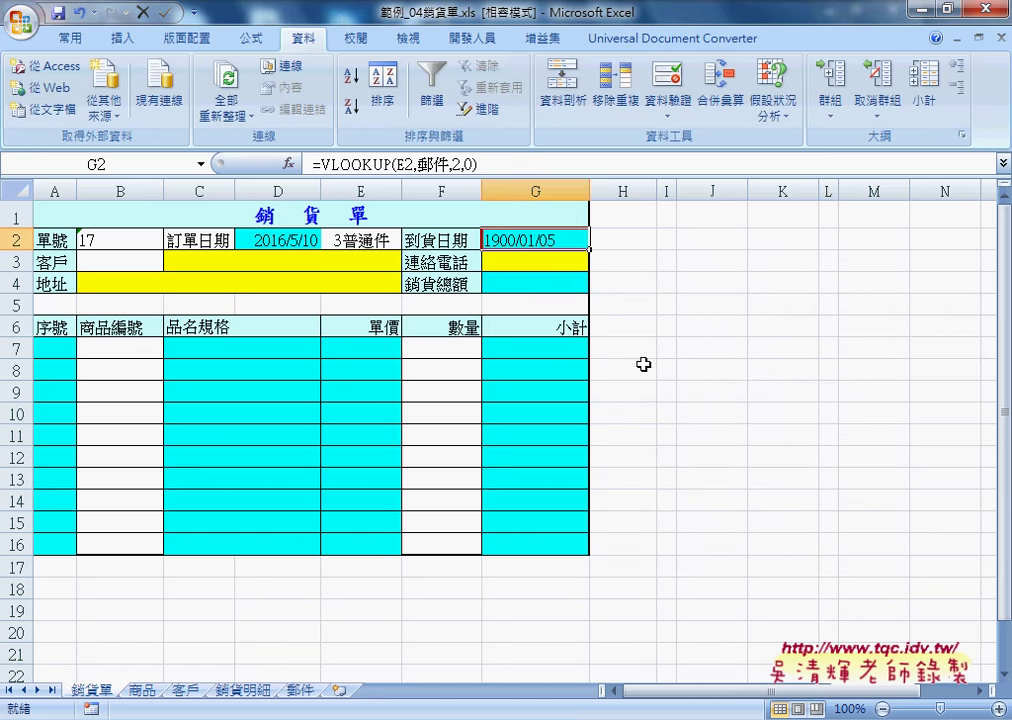
# Apply the 通用格式 (General) number format to G2 so it shows 5.
pyautogui.rightClick(539, 240)
pyautogui.click(585, 499)
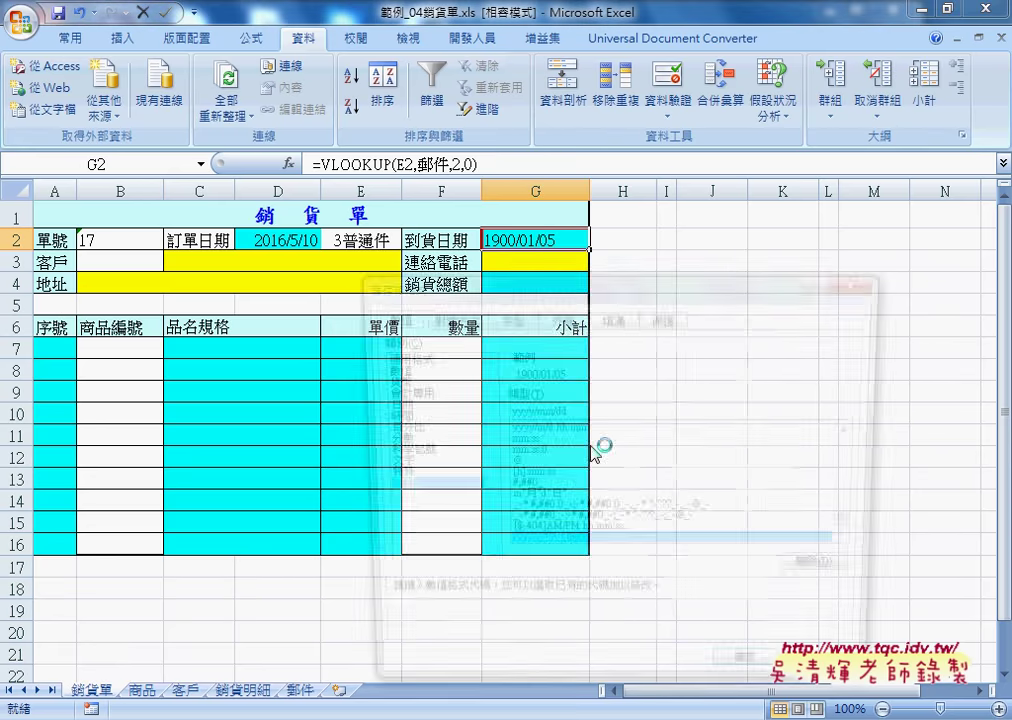
pyautogui.click(422, 358)
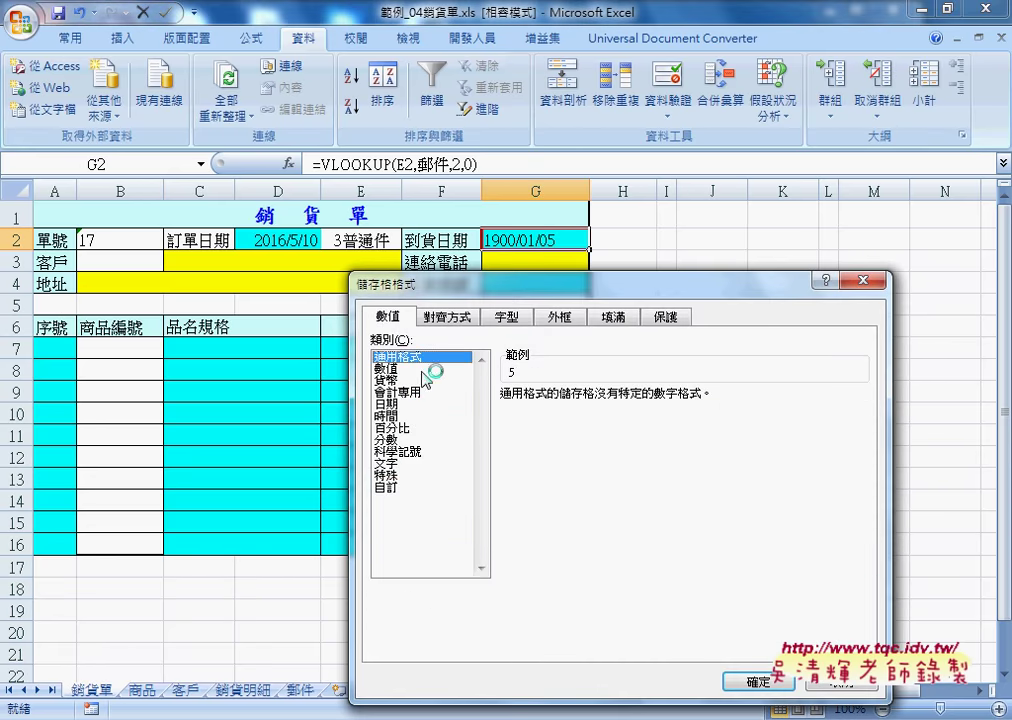
pyautogui.click(757, 682)
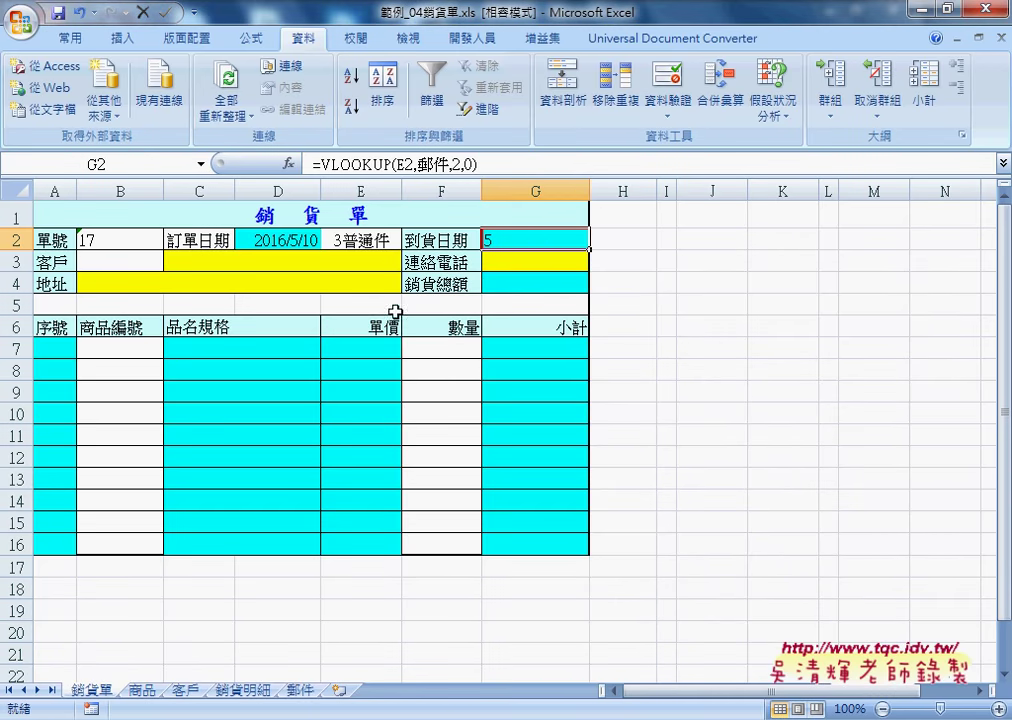
# Compare the order-date formula in D2 with the lookup result in G2.
pyautogui.click(283, 241)
pyautogui.click(497, 240)
pyautogui.click(310, 241)
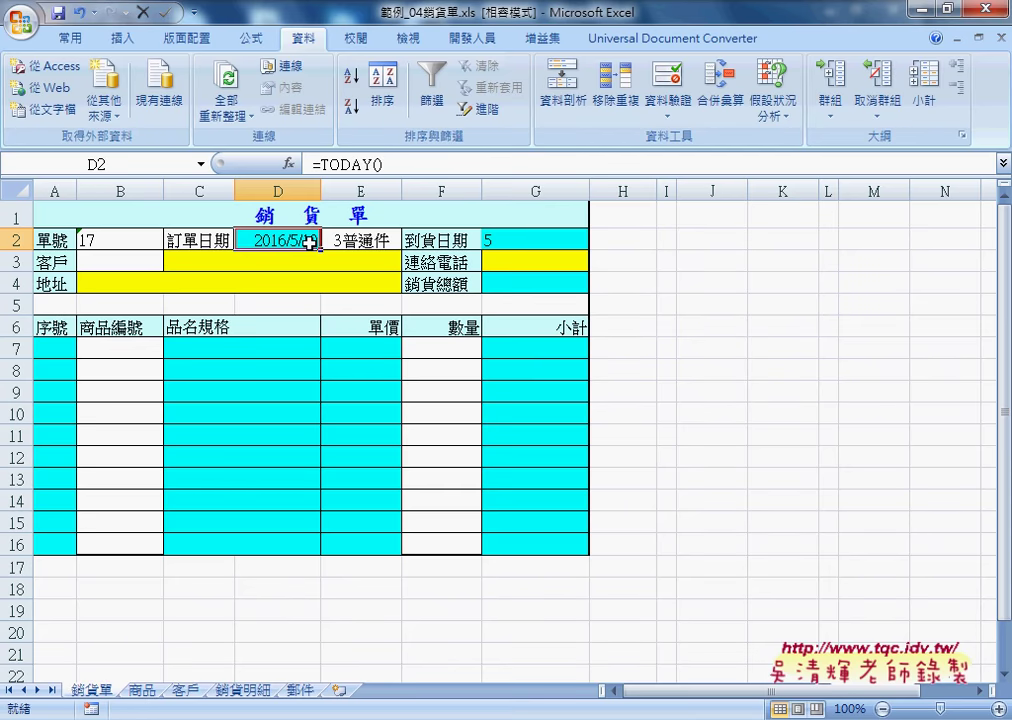
pyautogui.click(542, 241)
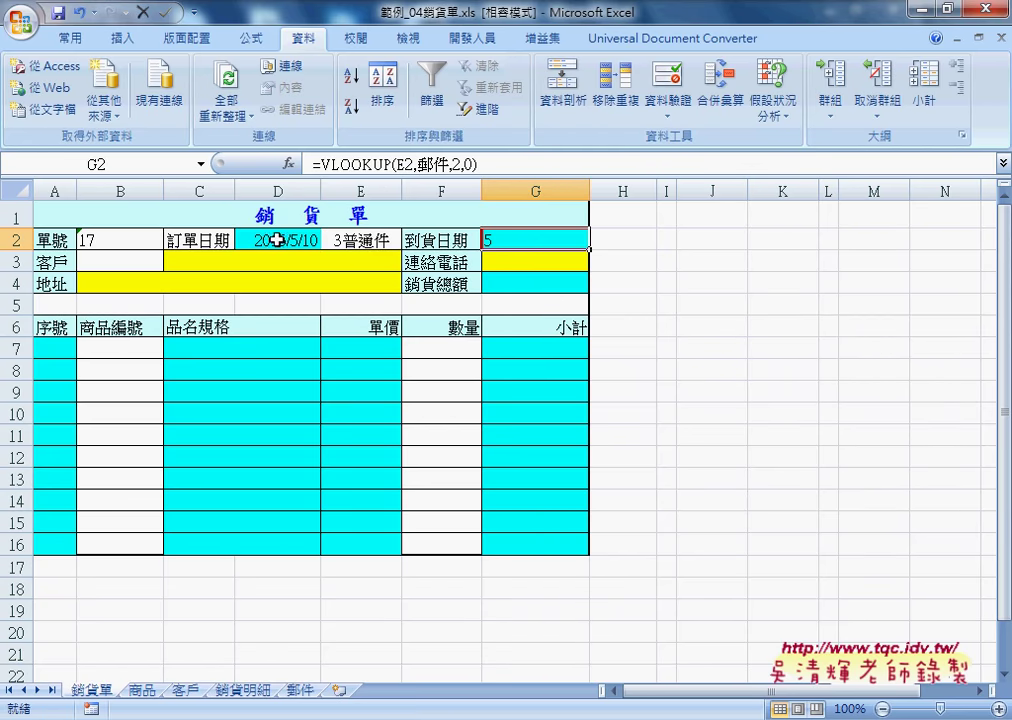
# Change G2's formula to =D2+VLOOKUP(E2,郵件,2,0) so it shows 2016/5/15.
pyautogui.click(378, 164)
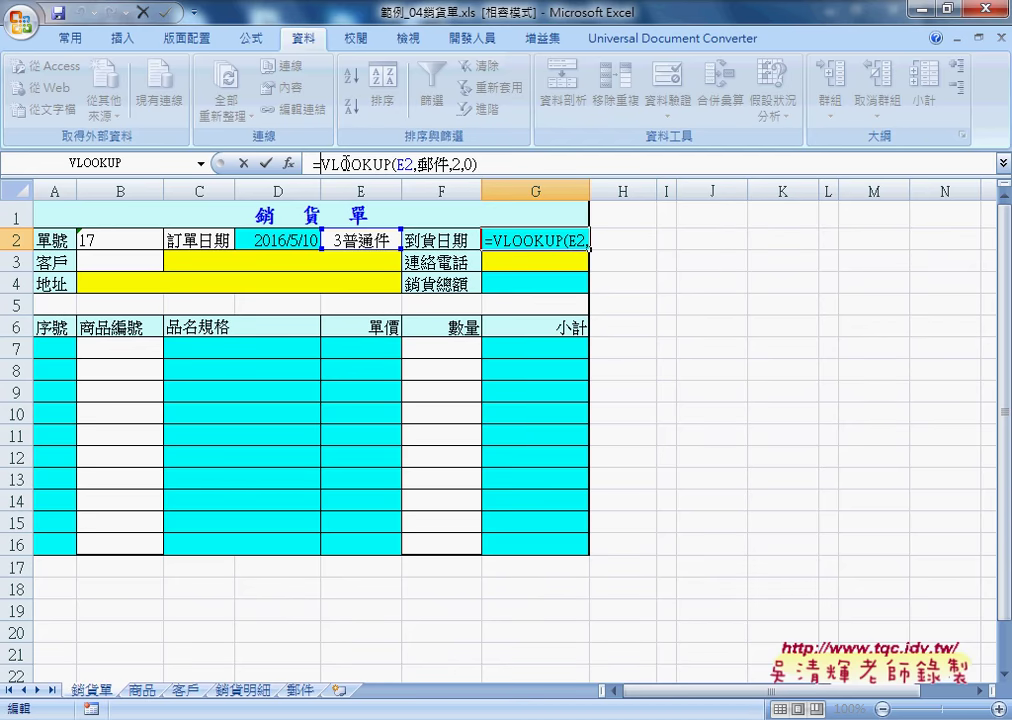
pyautogui.click(290, 240)
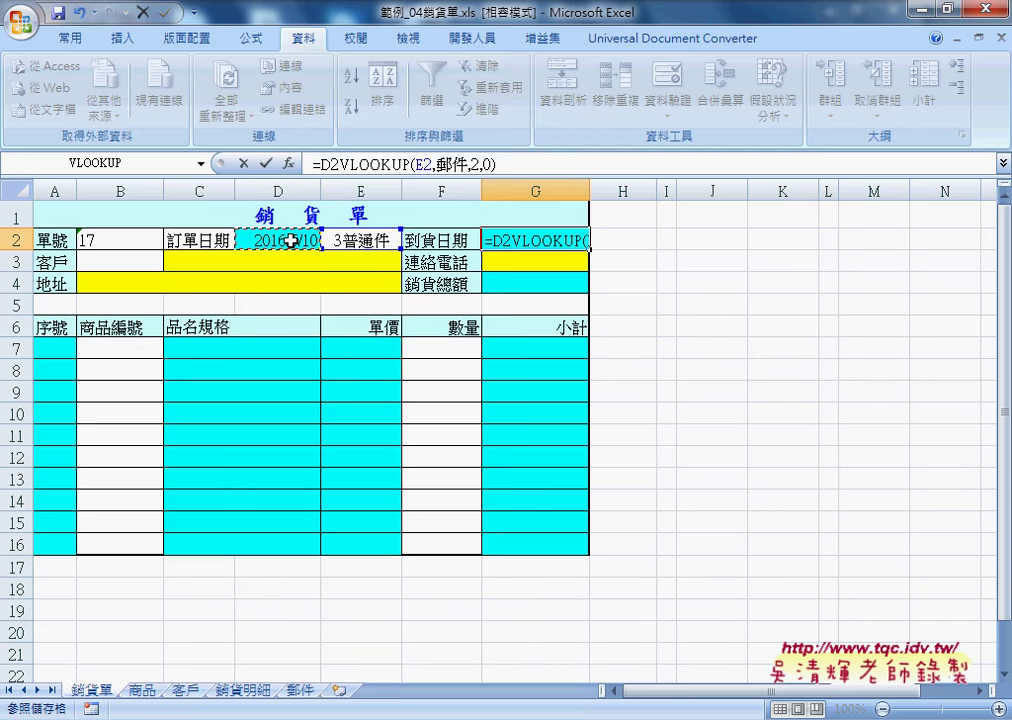
pyautogui.write('+')
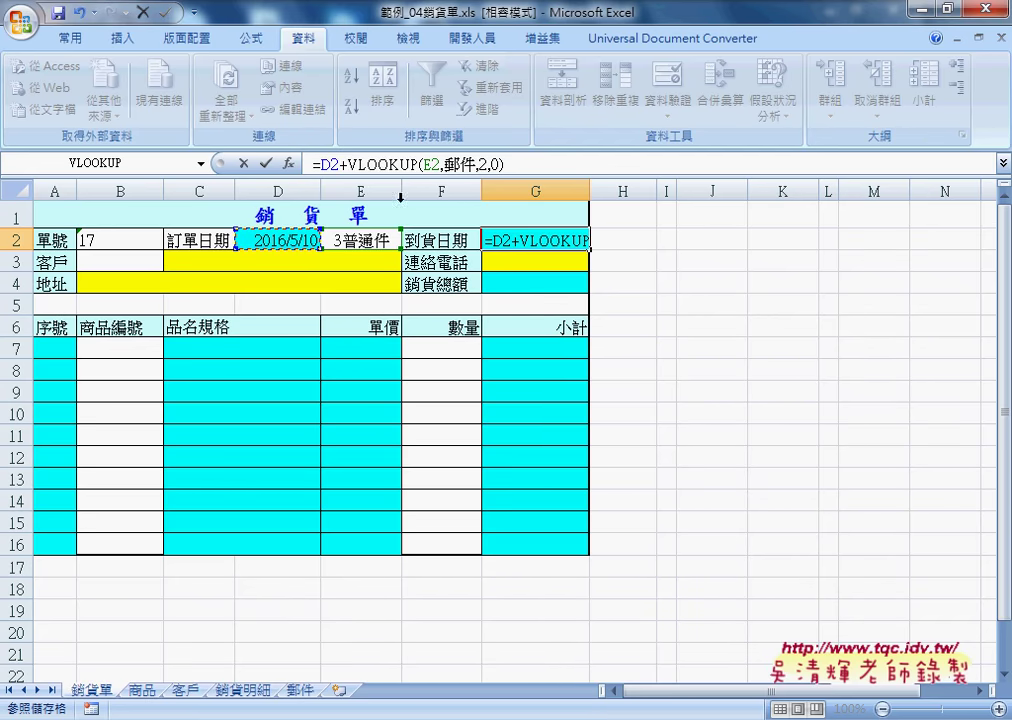
pyautogui.moveTo(349, 163); pyautogui.dragTo(504, 163)
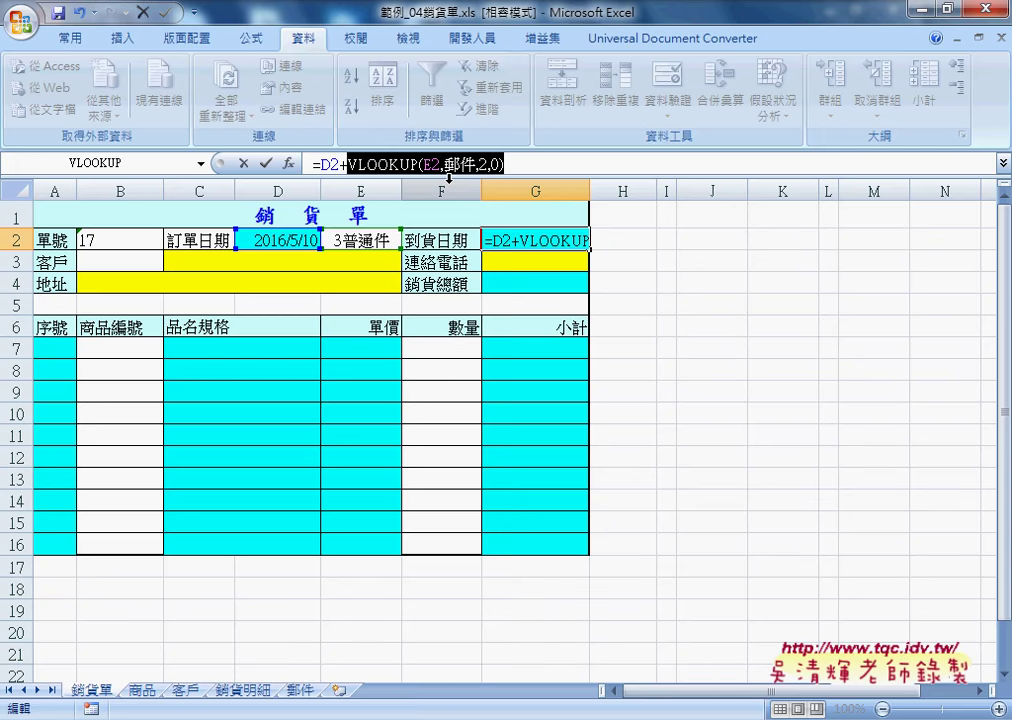
pyautogui.moveTo(449, 177); pyautogui.dragTo(458, 195)
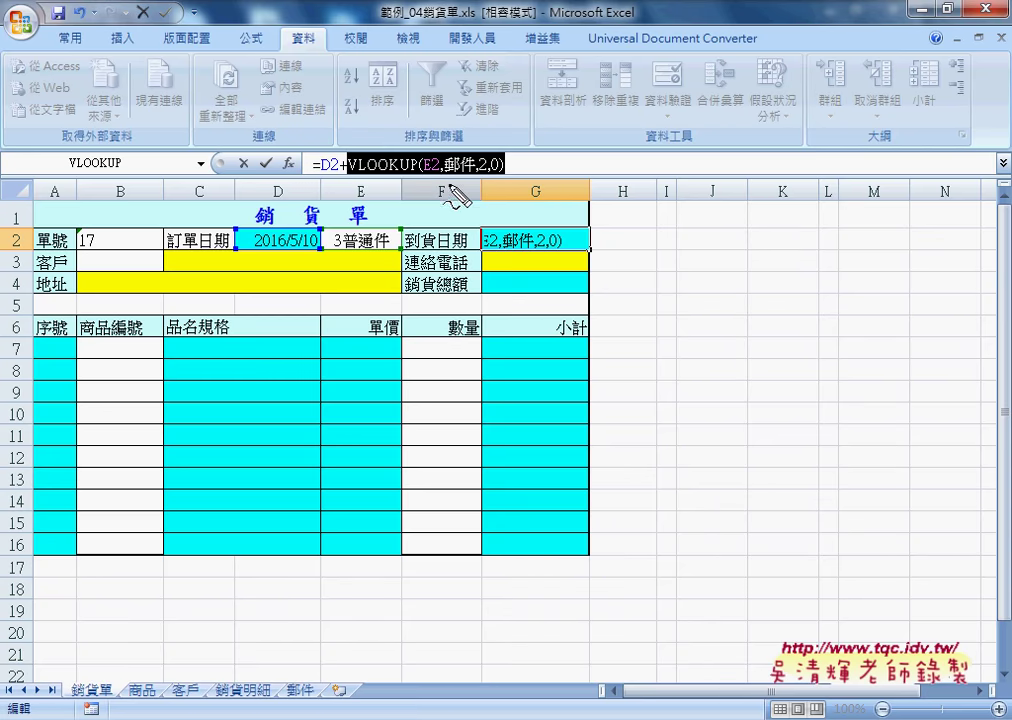
pyautogui.moveTo(316, 258); pyautogui.dragTo(297, 268)
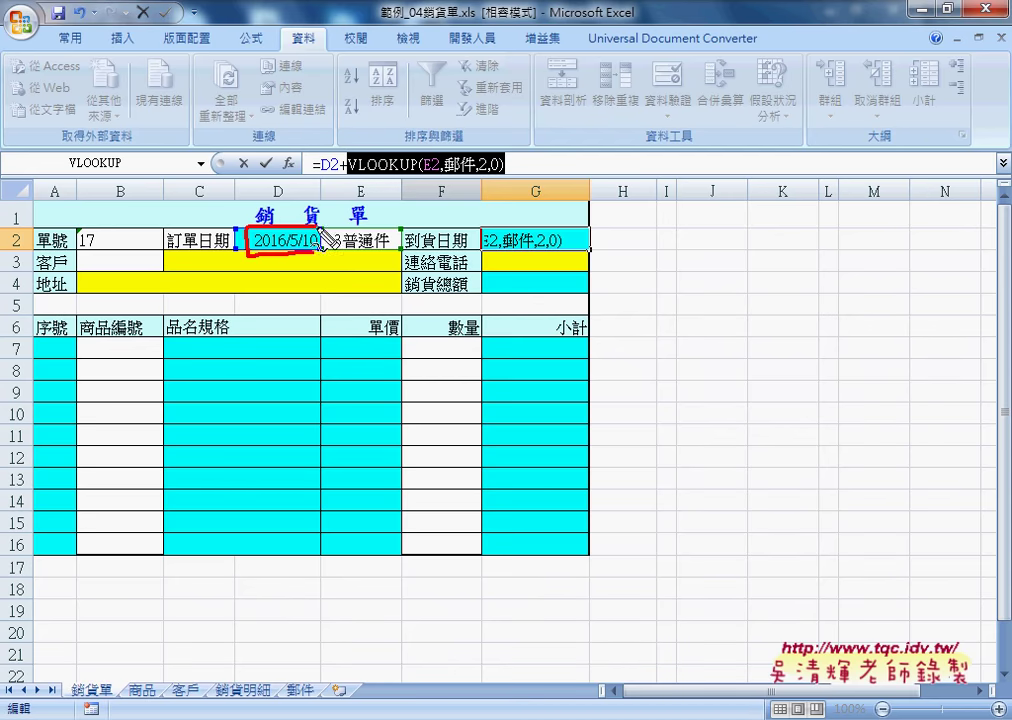
pyautogui.moveTo(299, 323); pyautogui.dragTo(299, 260)
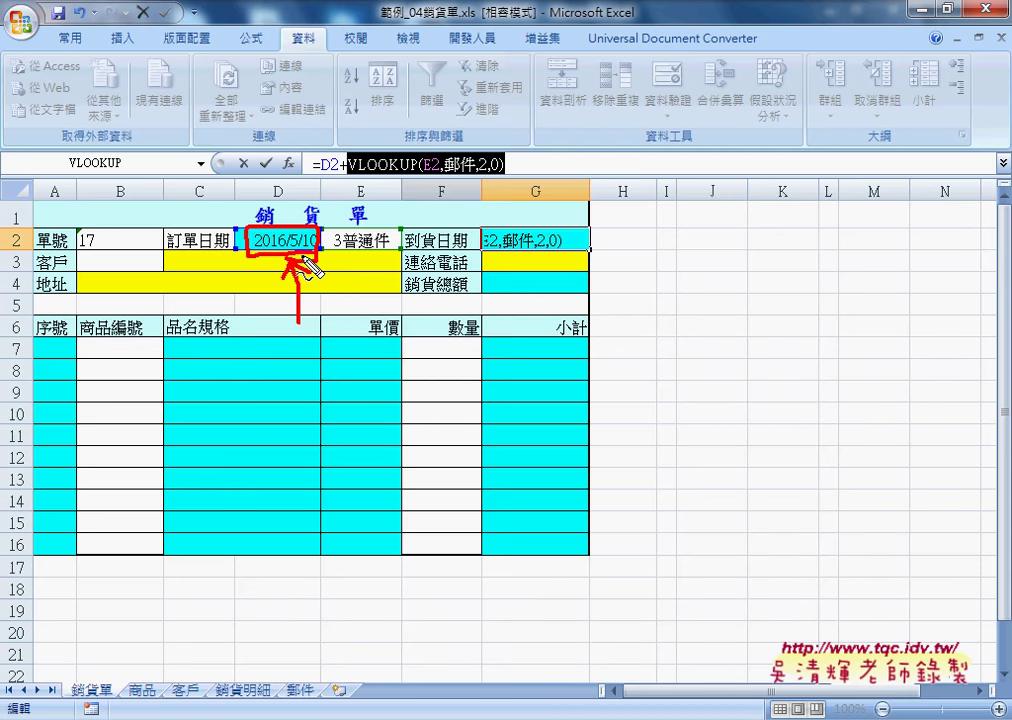
pyautogui.moveTo(373, 178); pyautogui.dragTo(430, 177)
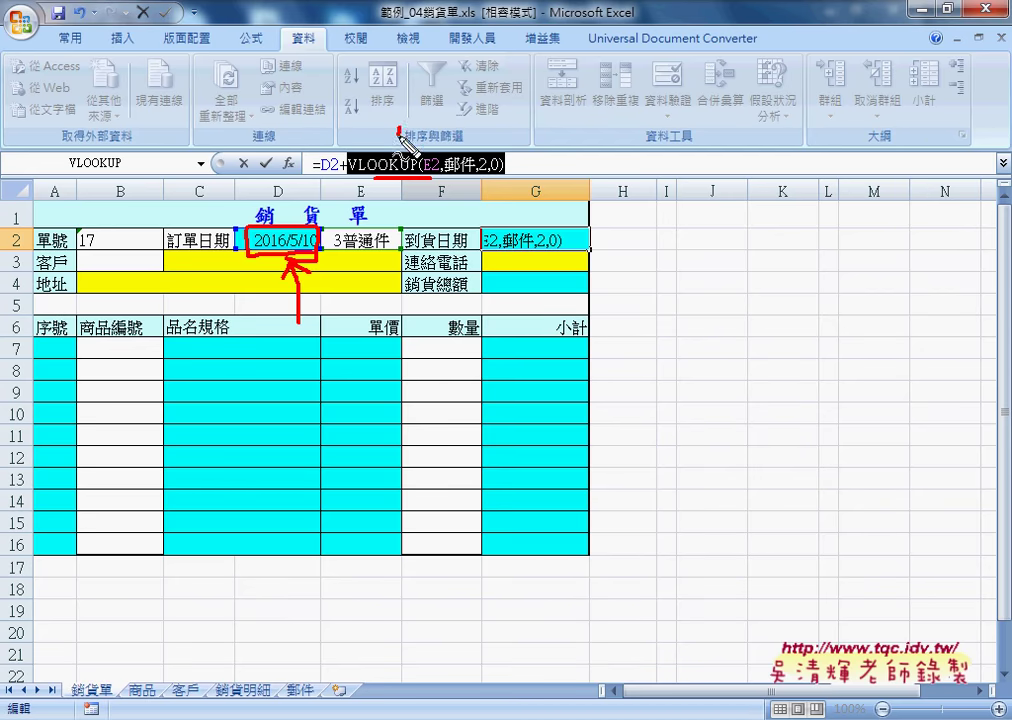
pyautogui.moveTo(424, 126); pyautogui.dragTo(400, 149)
pyautogui.moveTo(323, 178); pyautogui.dragTo(337, 178)
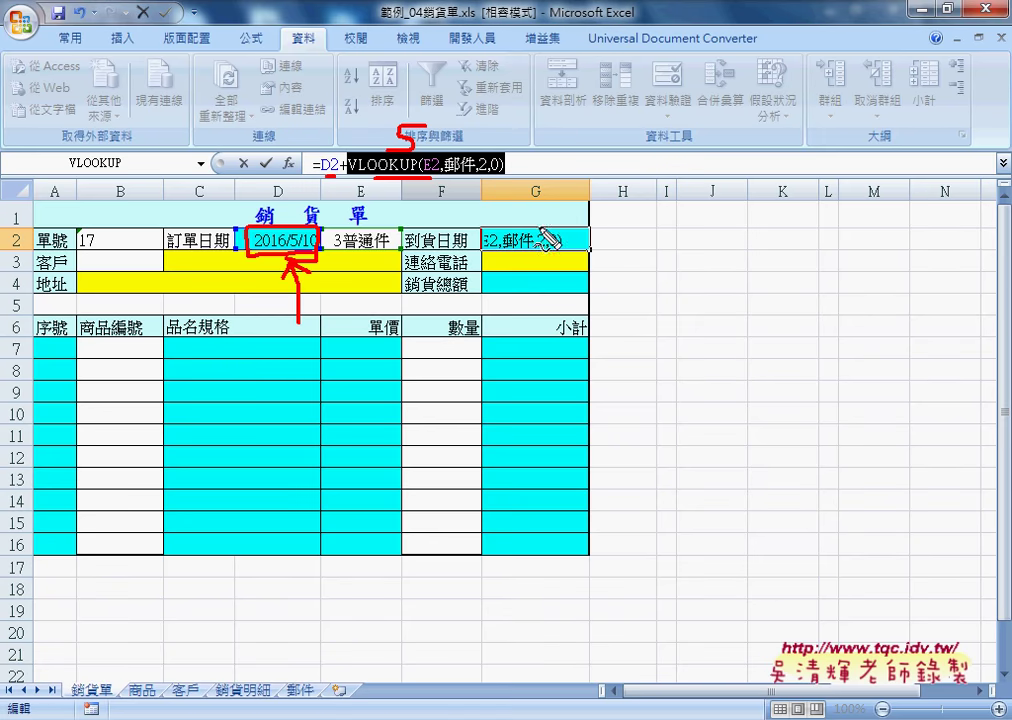
pyautogui.press('Escape')
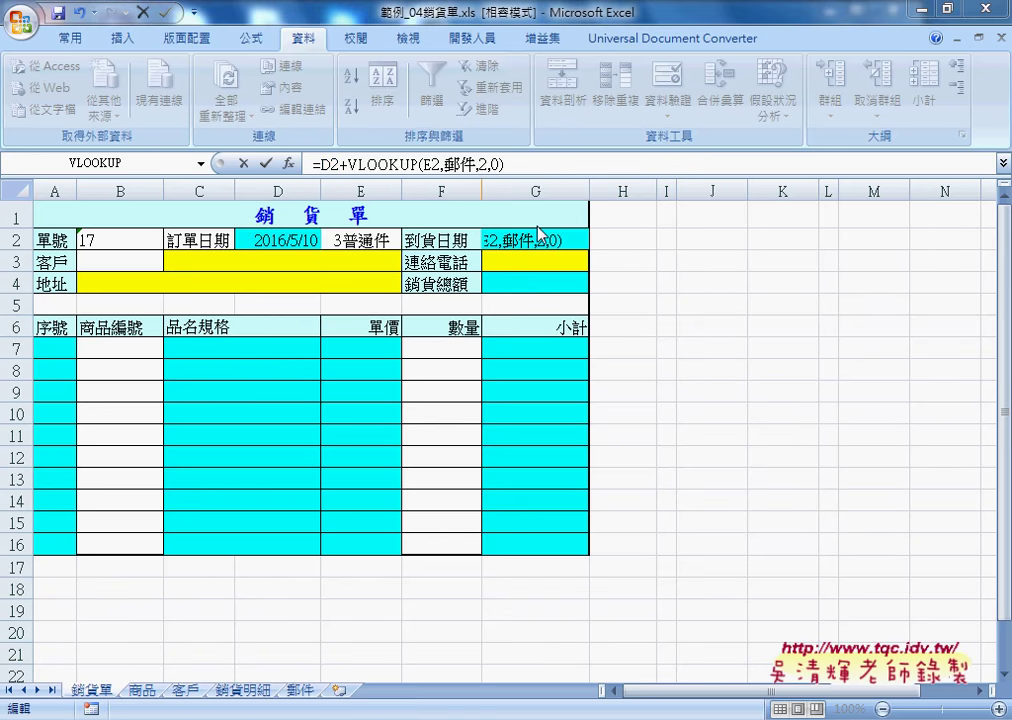
pyautogui.click(265, 163)
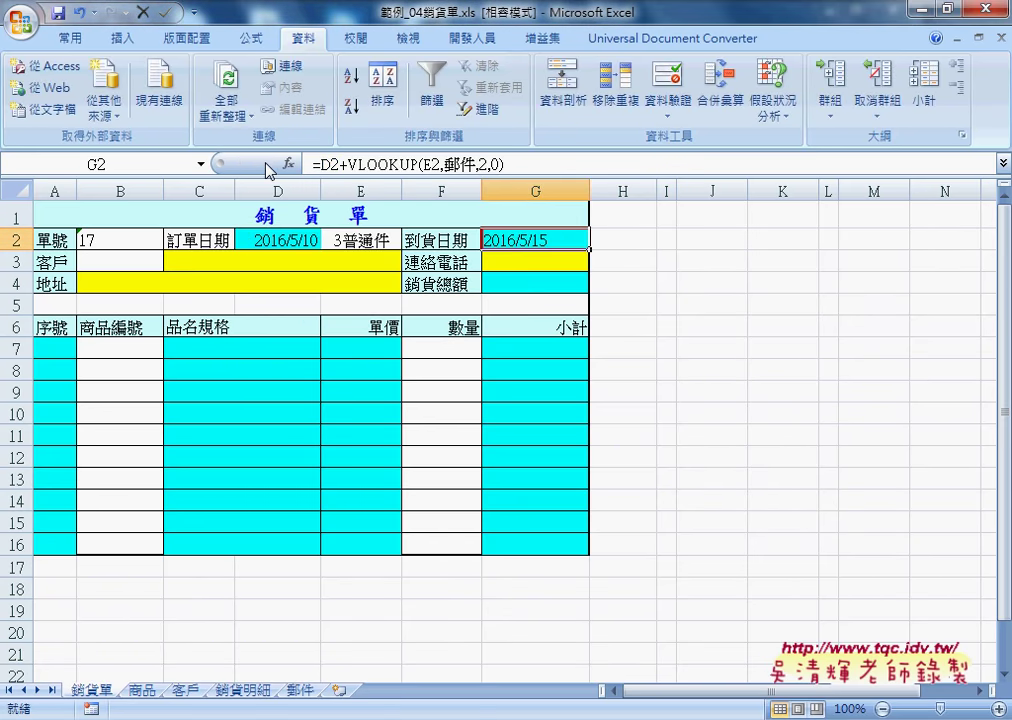
pyautogui.rightClick(546, 241)
pyautogui.click(560, 500)
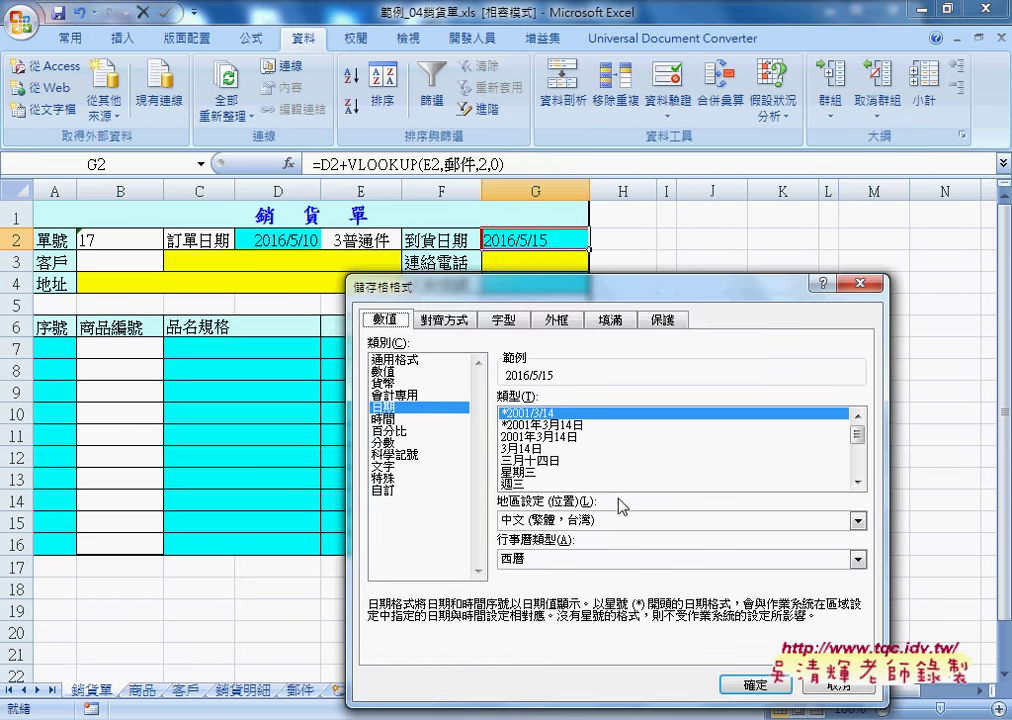
pyautogui.click(394, 359)
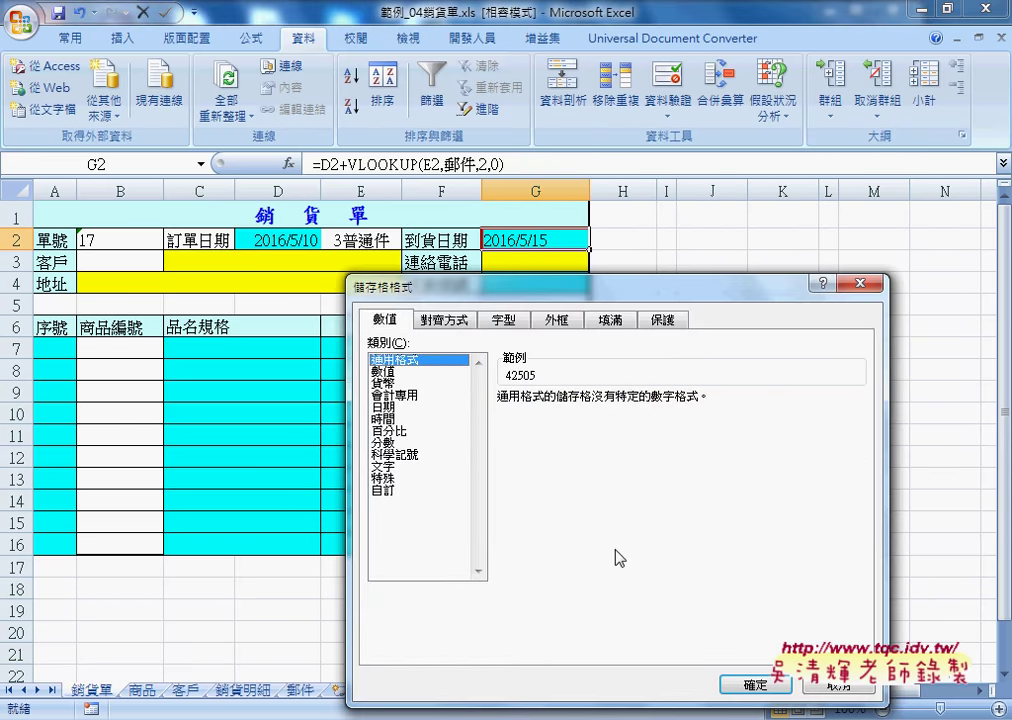
pyautogui.click(755, 683)
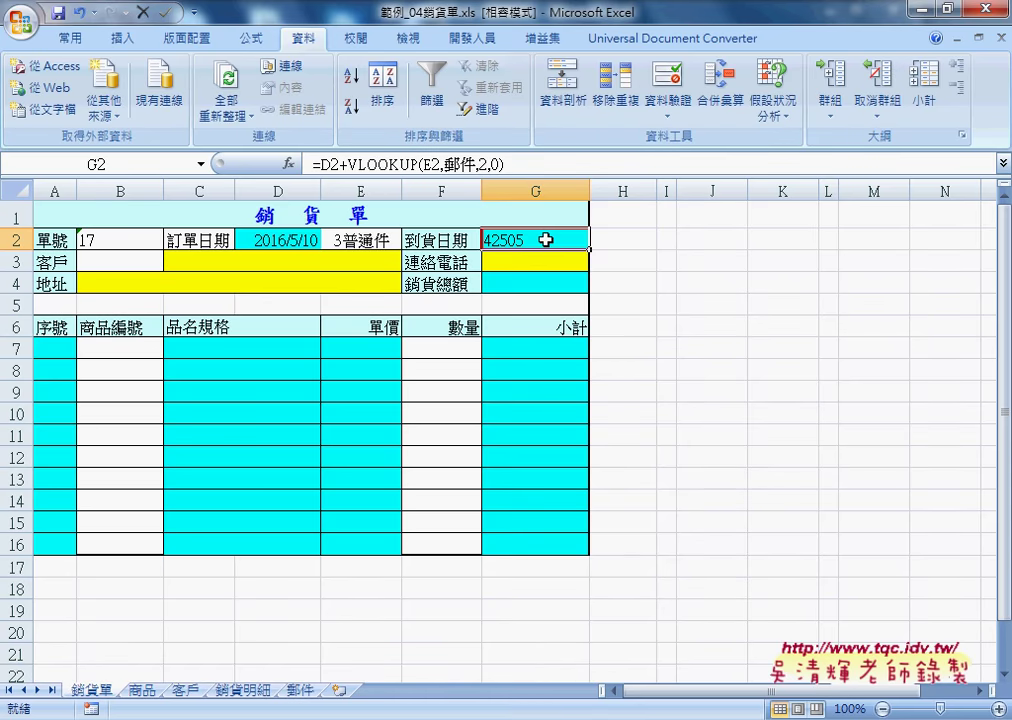
pyautogui.rightClick(546, 240)
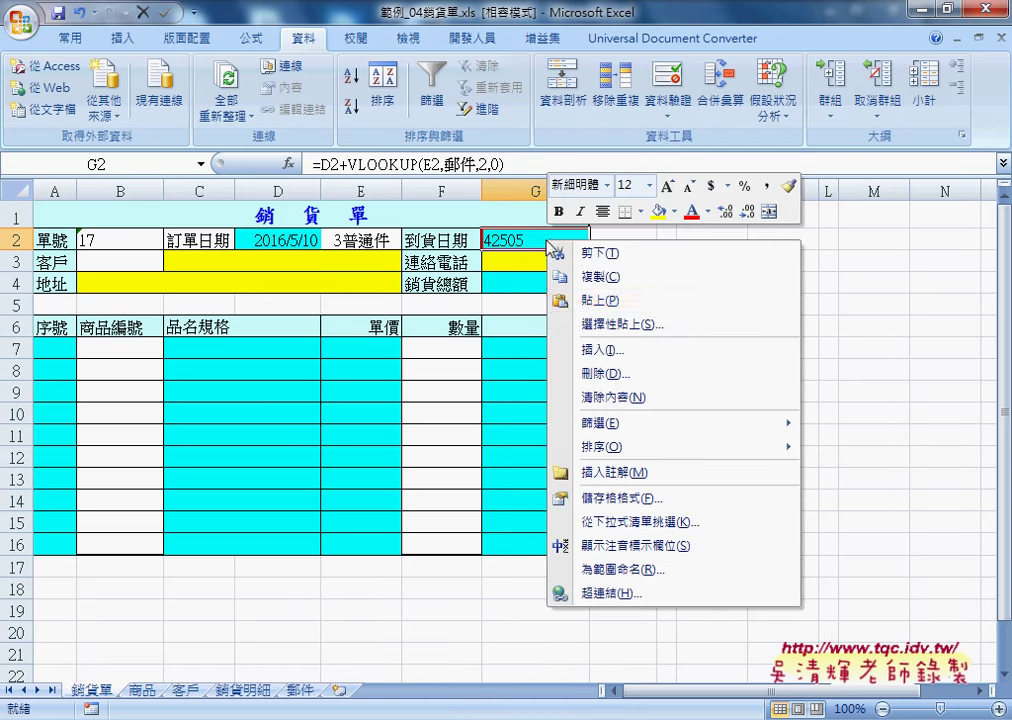
pyautogui.click(632, 497)
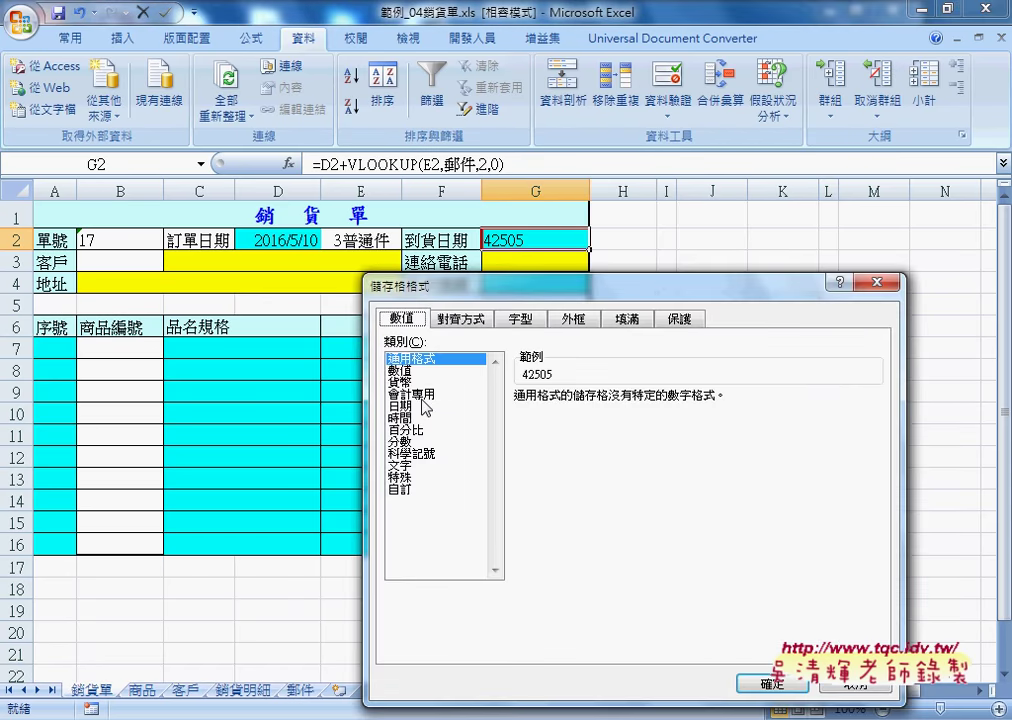
pyautogui.click(410, 406)
pyautogui.click(803, 690)
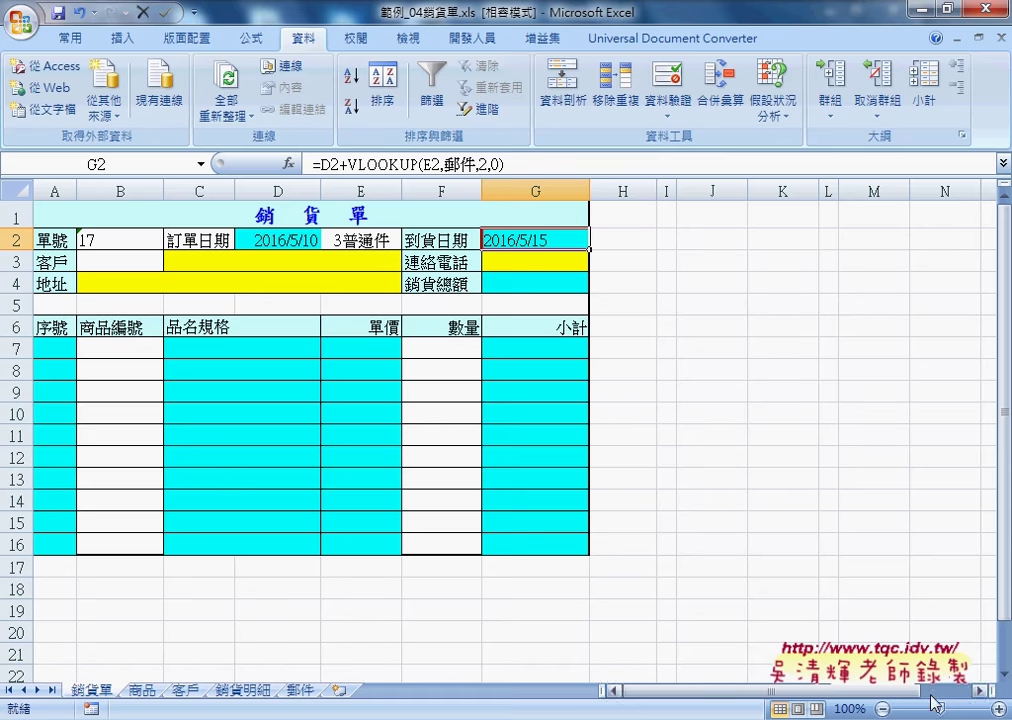
pyautogui.click(987, 716)
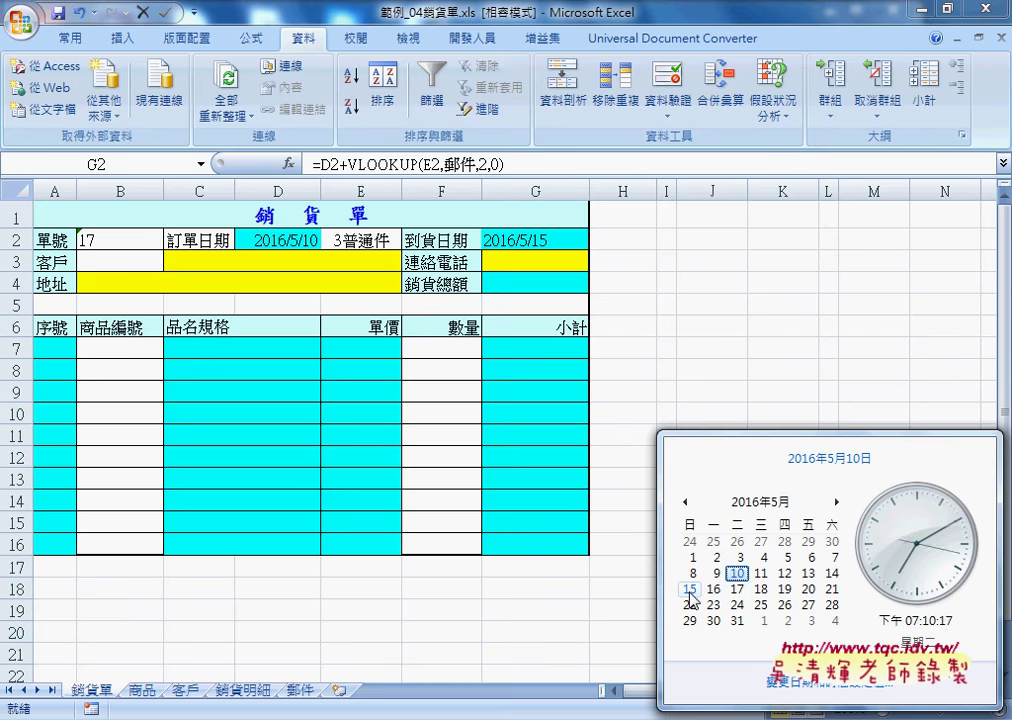
pyautogui.click(626, 263)
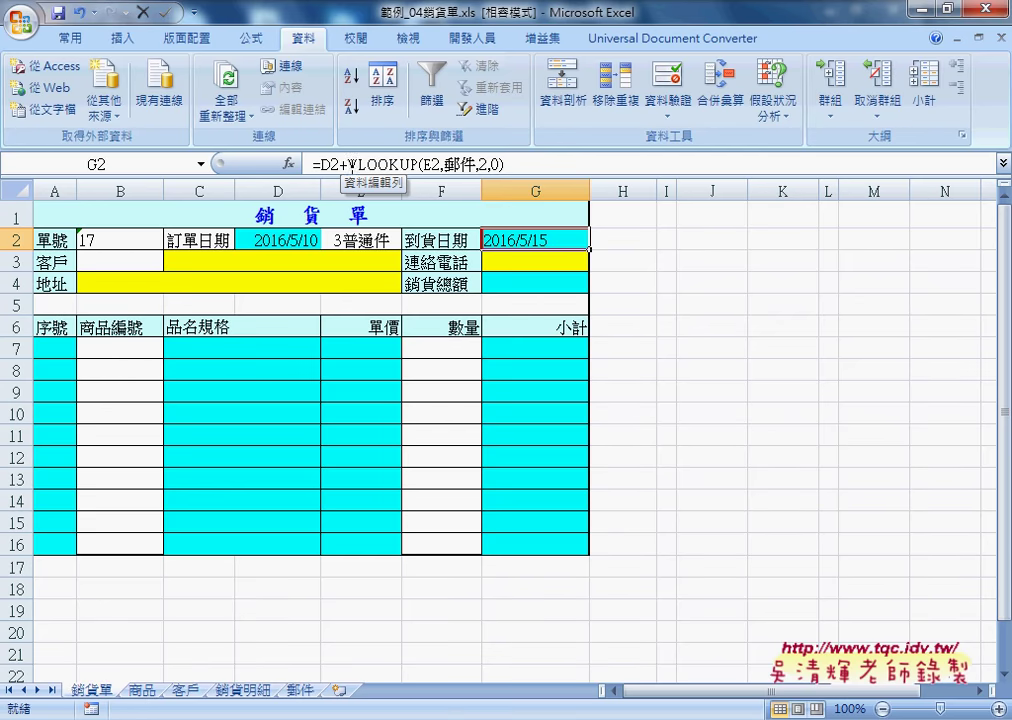
# Delete 'D2+' from G2's formula and cut out the remaining VLOOKUP(E2,郵件,2,0) text.
pyautogui.doubleClick(325, 163)
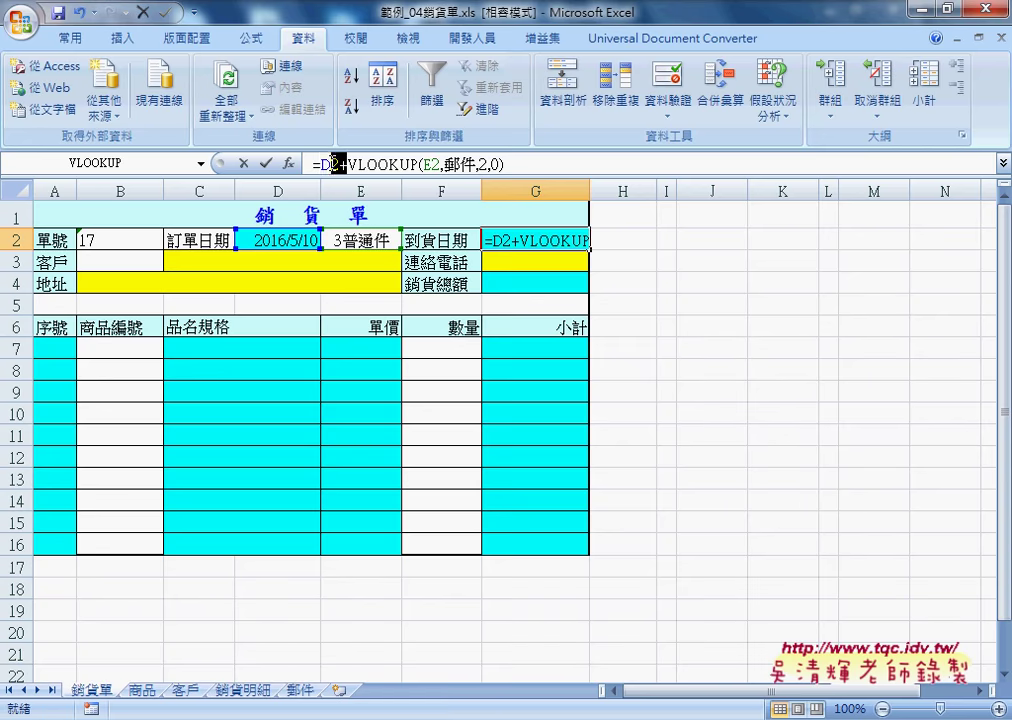
pyautogui.press('Delete')
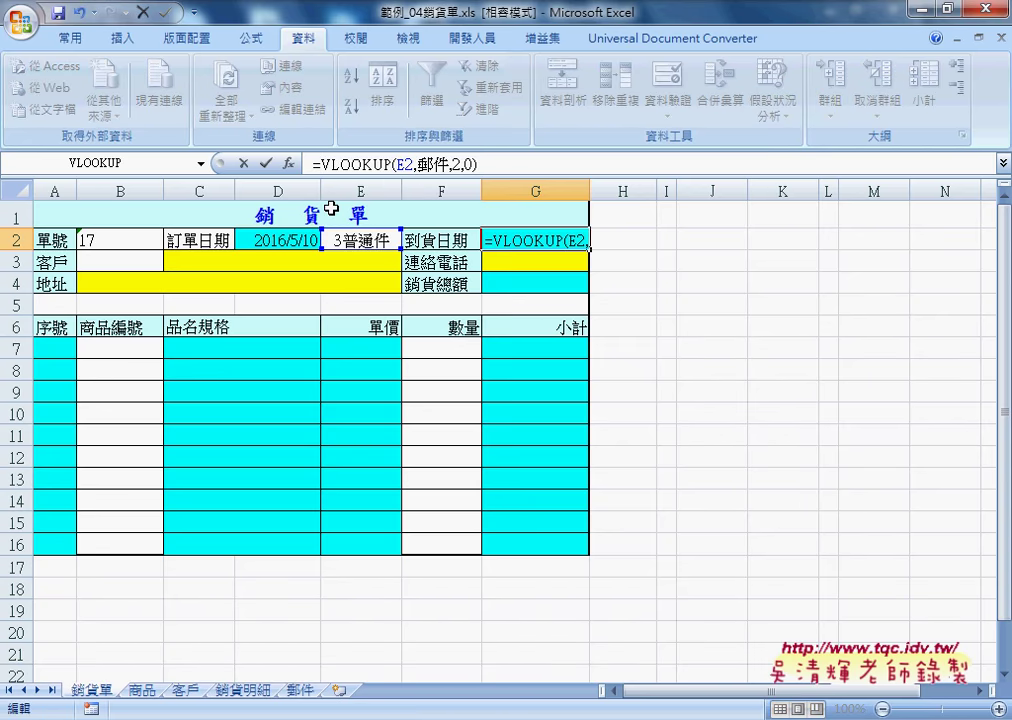
pyautogui.moveTo(321, 163); pyautogui.dragTo(480, 163)
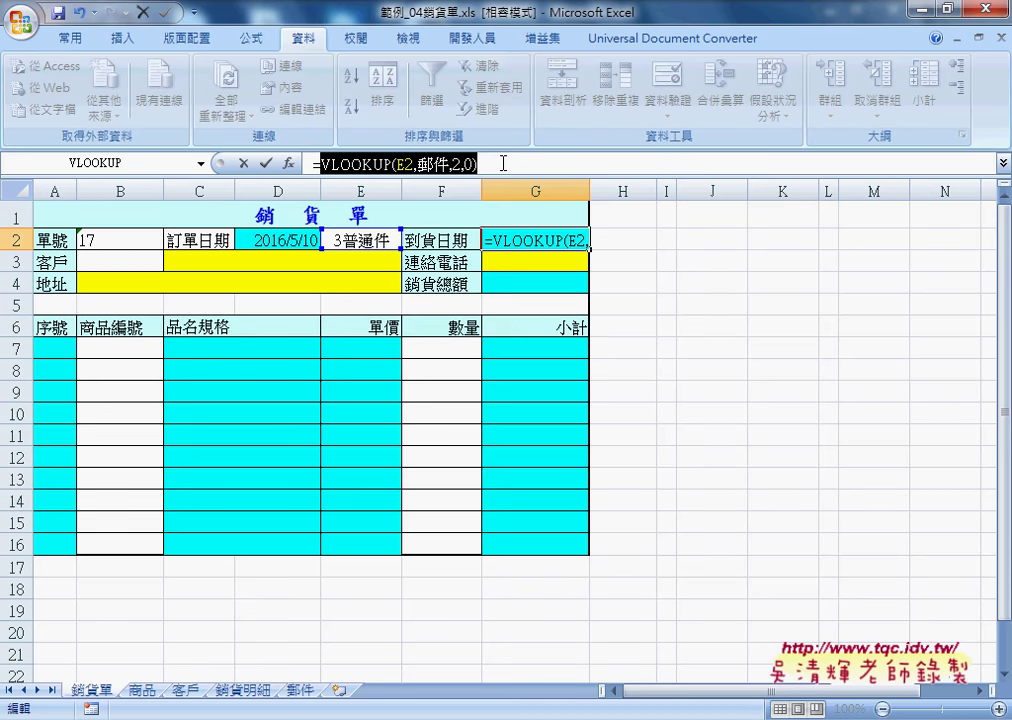
pyautogui.rightClick(425, 166)
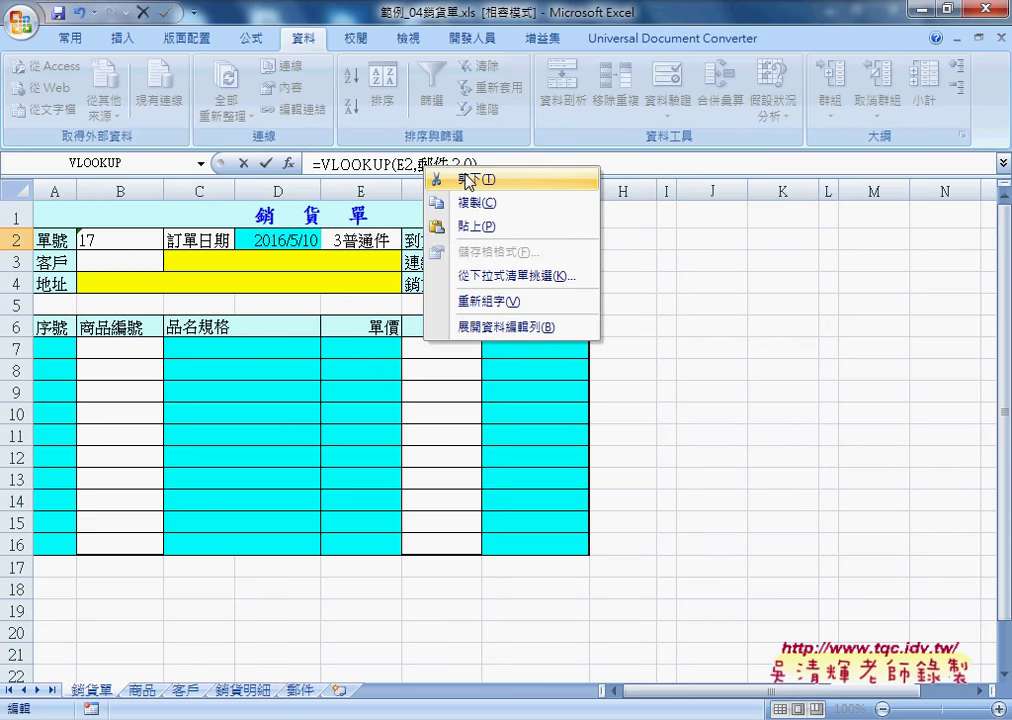
pyautogui.click(466, 180)
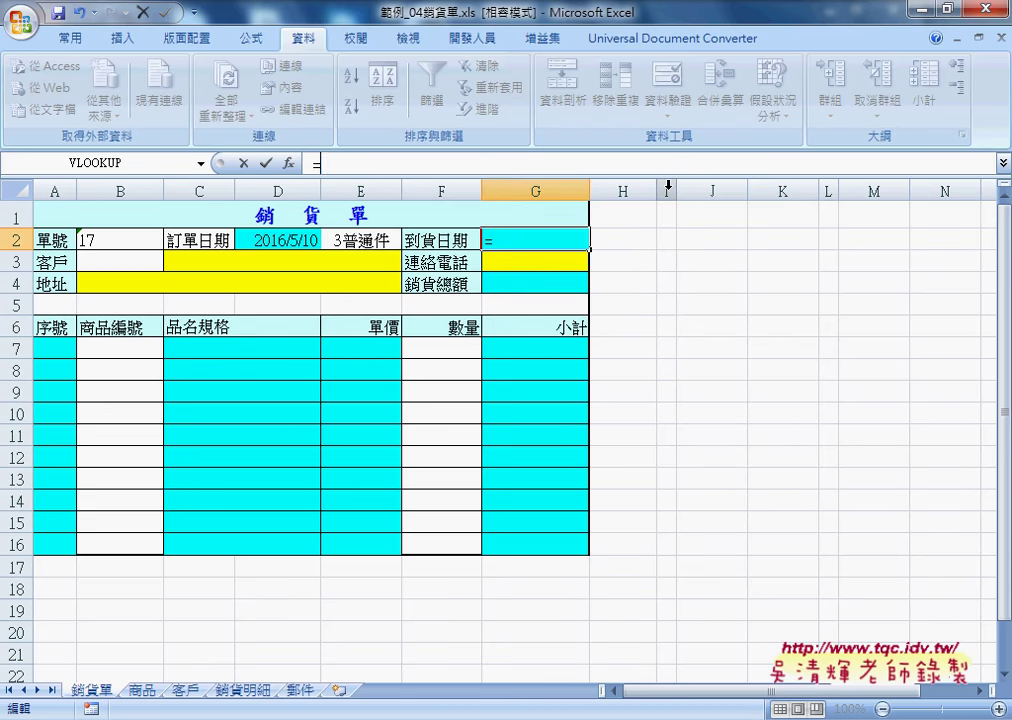
# Browse the 日期及時間 functions for G2 and pick WORKDAY.
pyautogui.click(289, 163)
pyautogui.moveTo(700, 283); pyautogui.dragTo(613, 188)
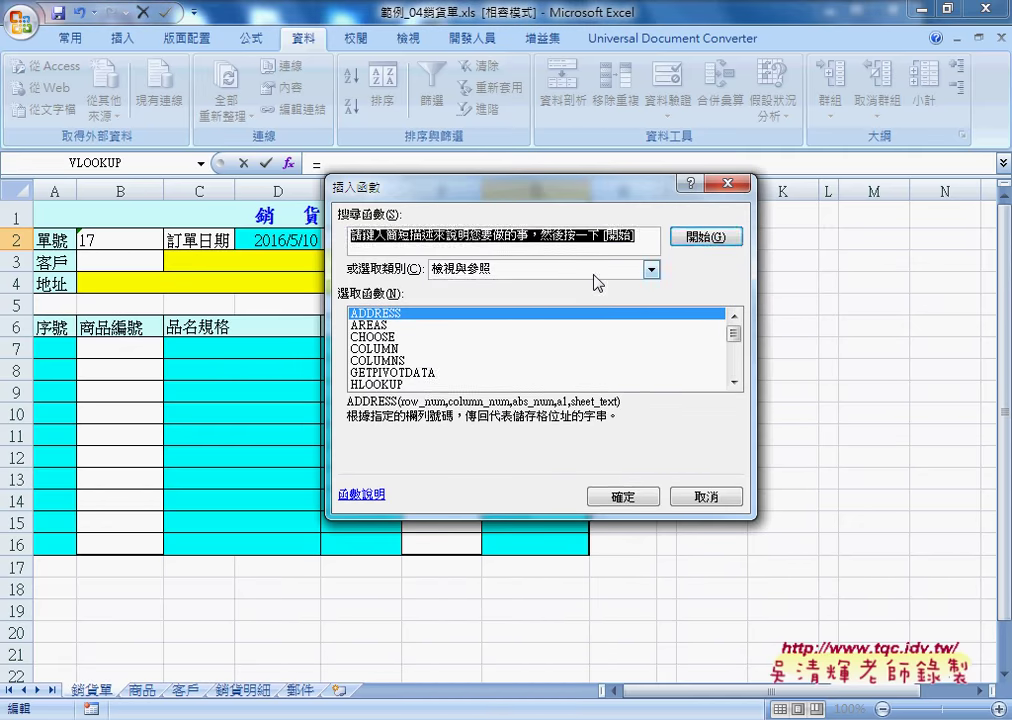
pyautogui.click(580, 270)
pyautogui.click(583, 321)
pyautogui.moveTo(735, 332); pyautogui.dragTo(737, 375)
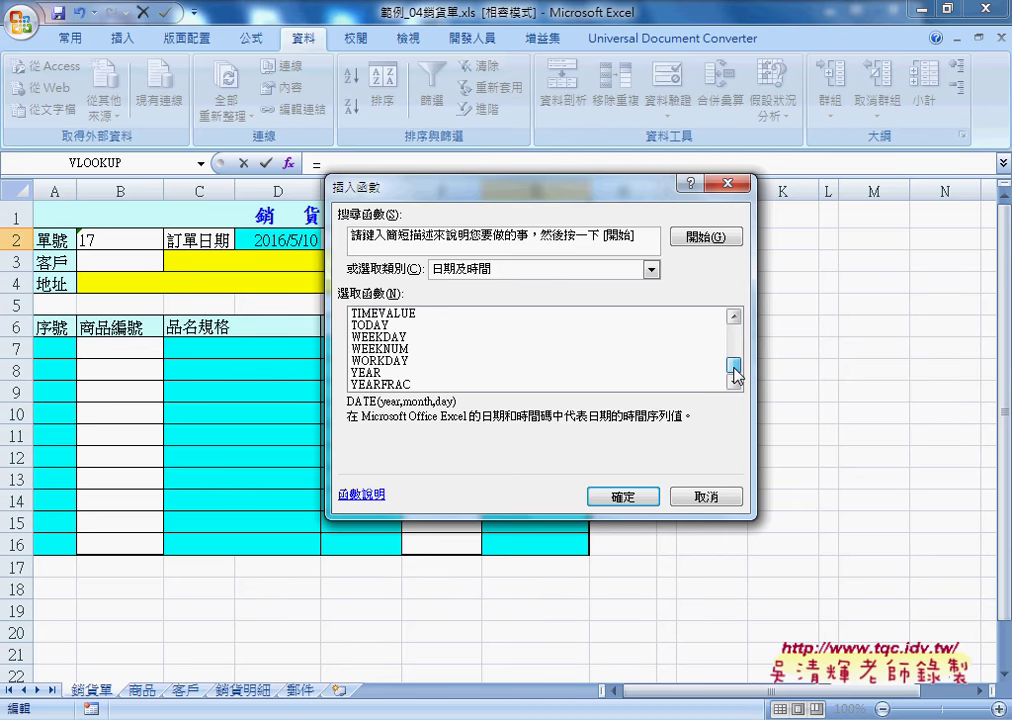
pyautogui.click(399, 363)
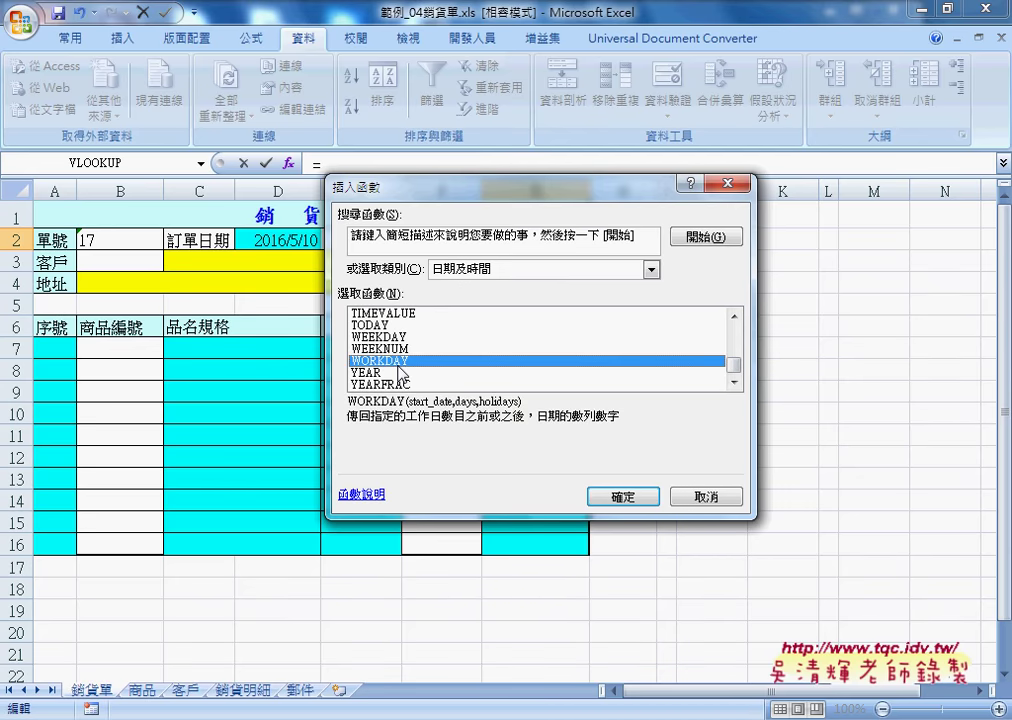
# Compare NETWORKDAYS's description, then settle on WORKDAY again.
pyautogui.click(735, 318)
pyautogui.click(735, 318)
pyautogui.click(735, 318)
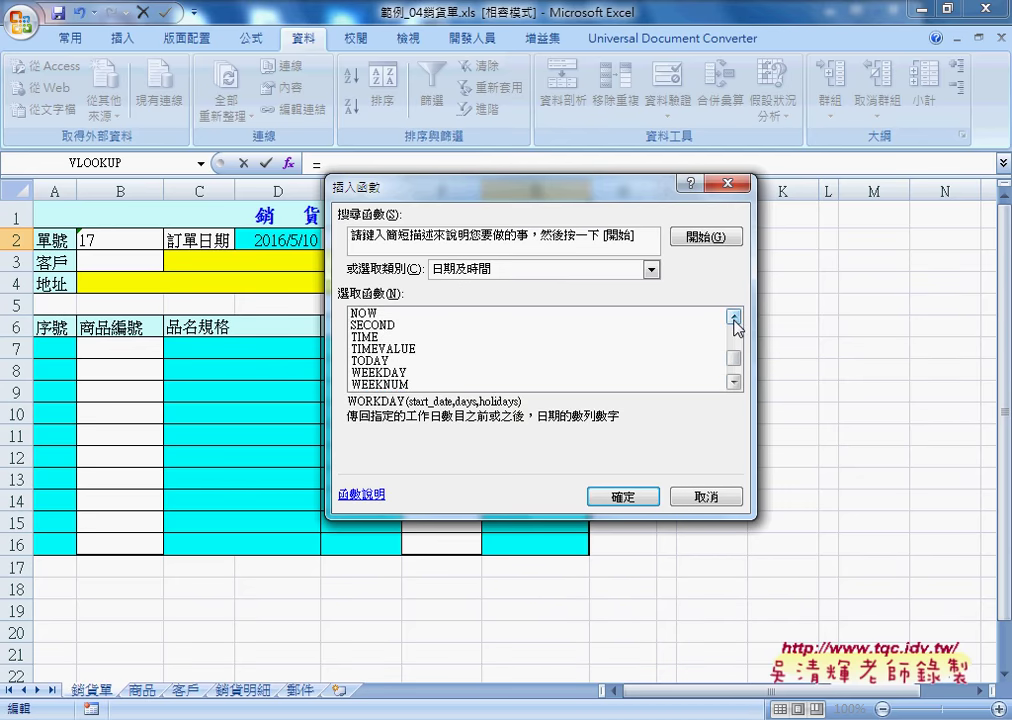
pyautogui.click(736, 382)
pyautogui.click(736, 382)
pyautogui.click(736, 382)
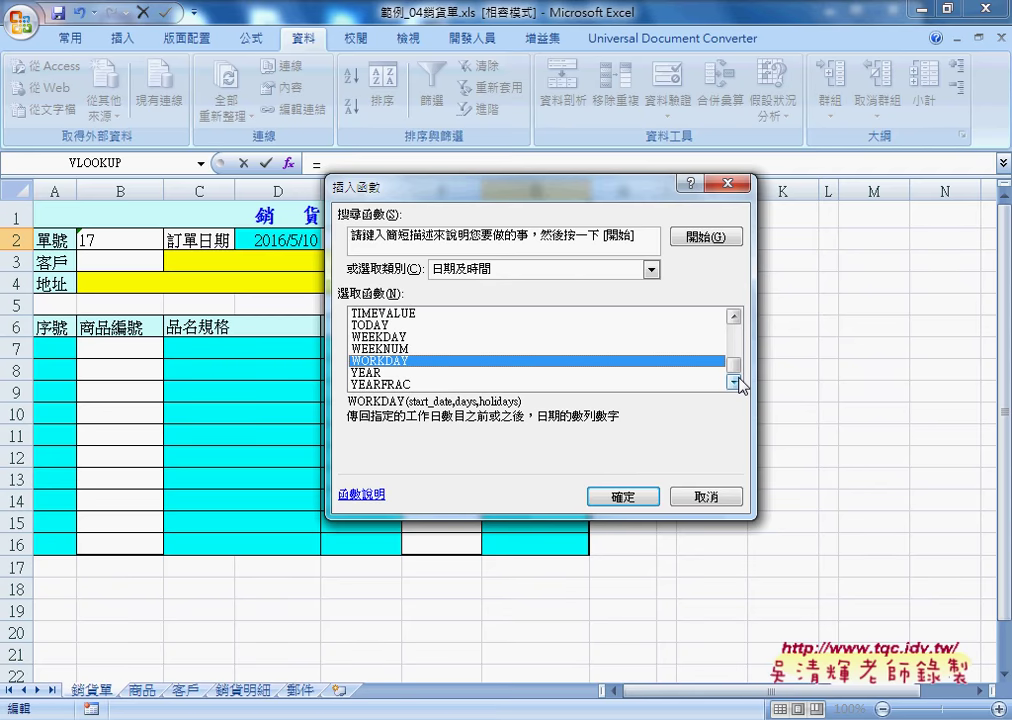
pyautogui.click(735, 318)
pyautogui.click(735, 318)
pyautogui.click(735, 318)
pyautogui.click(735, 318)
pyautogui.click(735, 318)
pyautogui.click(735, 318)
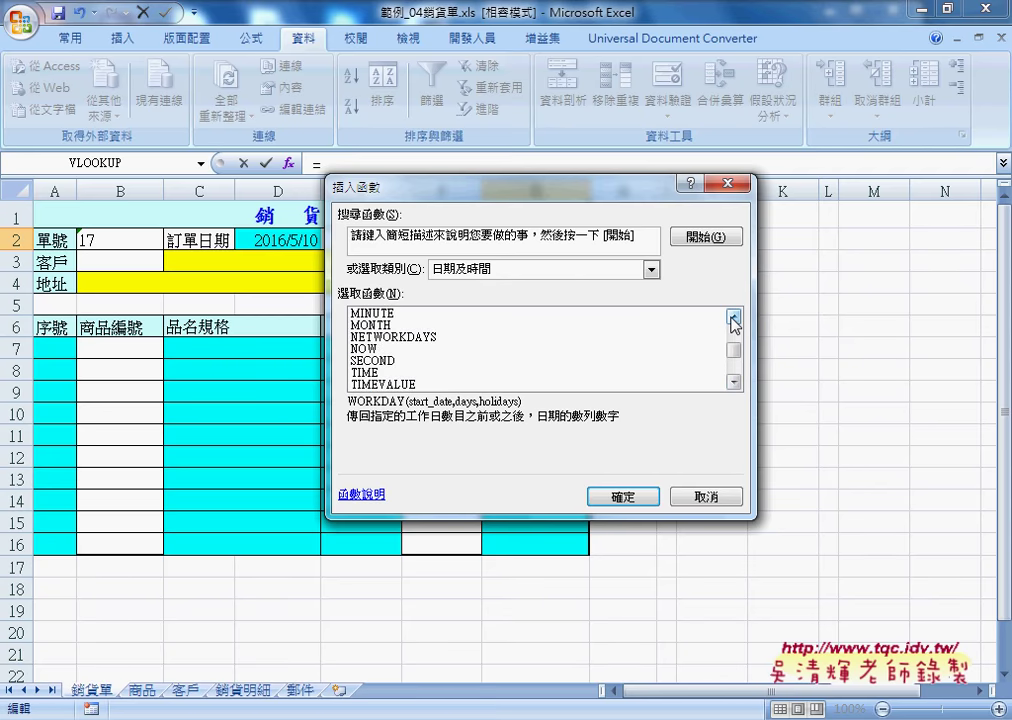
pyautogui.click(417, 340)
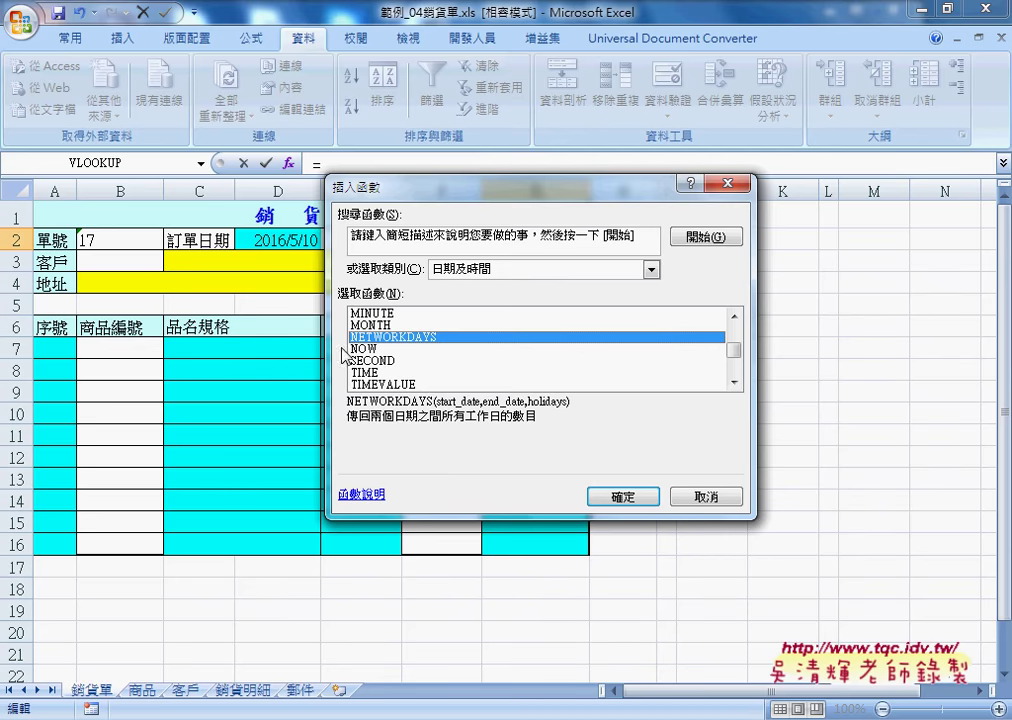
pyautogui.scroll(-1, 735, 355)
pyautogui.scroll(-1, 735, 355)
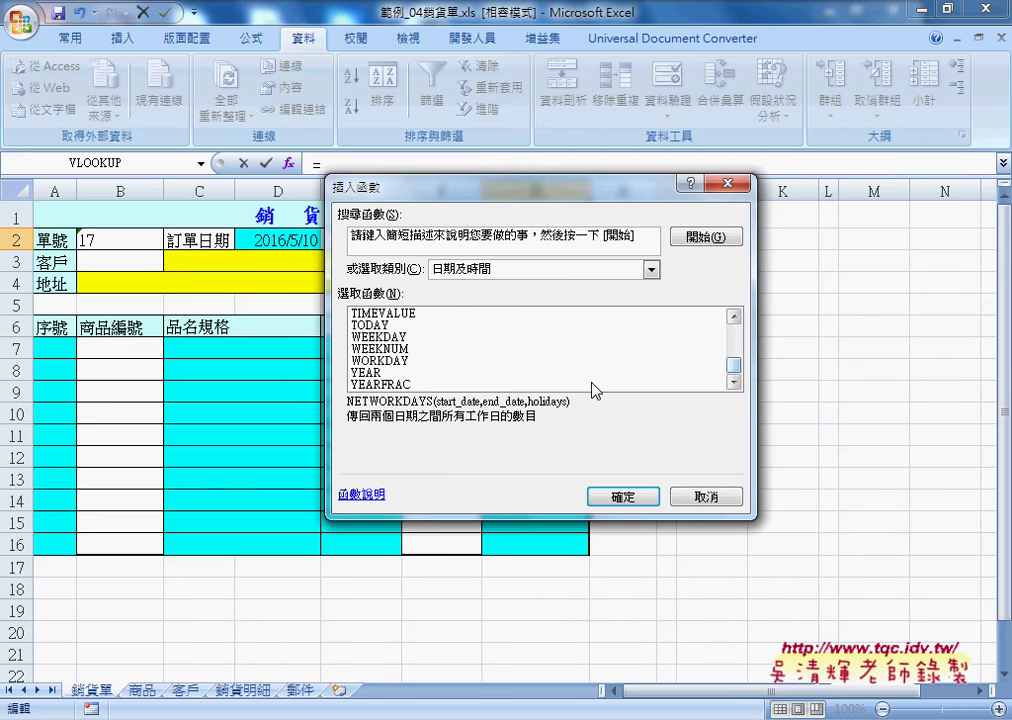
pyautogui.click(399, 362)
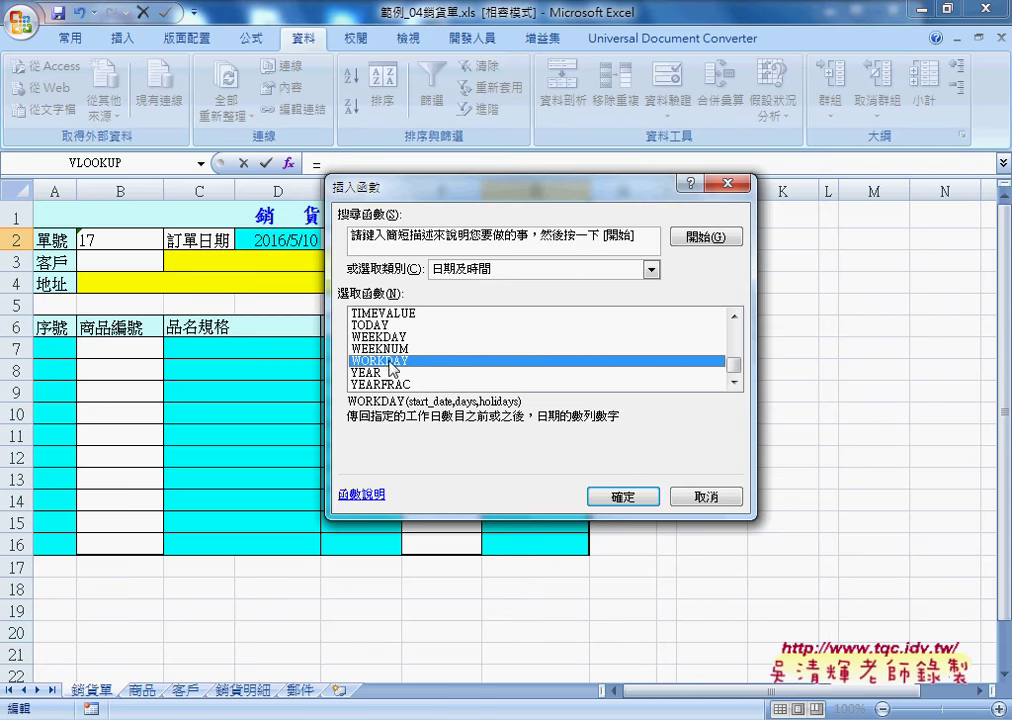
# Set WORKDAY's start date to D2 and paste VLOOKUP(E2,郵件,2,0) as the number of days.
pyautogui.click(620, 497)
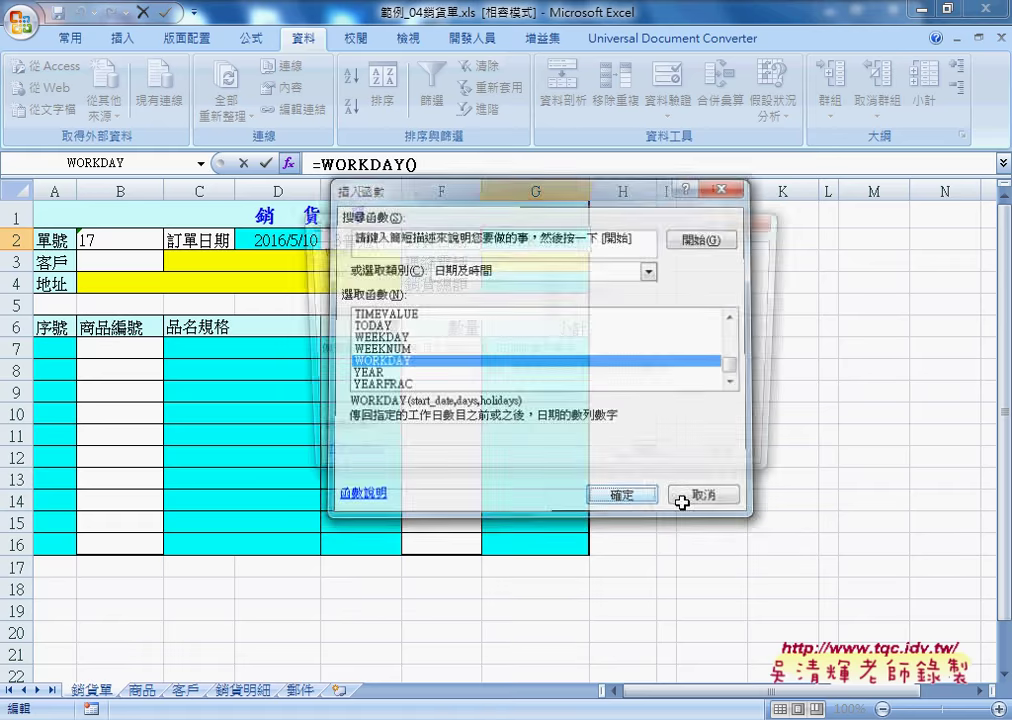
pyautogui.moveTo(591, 229); pyautogui.dragTo(684, 342)
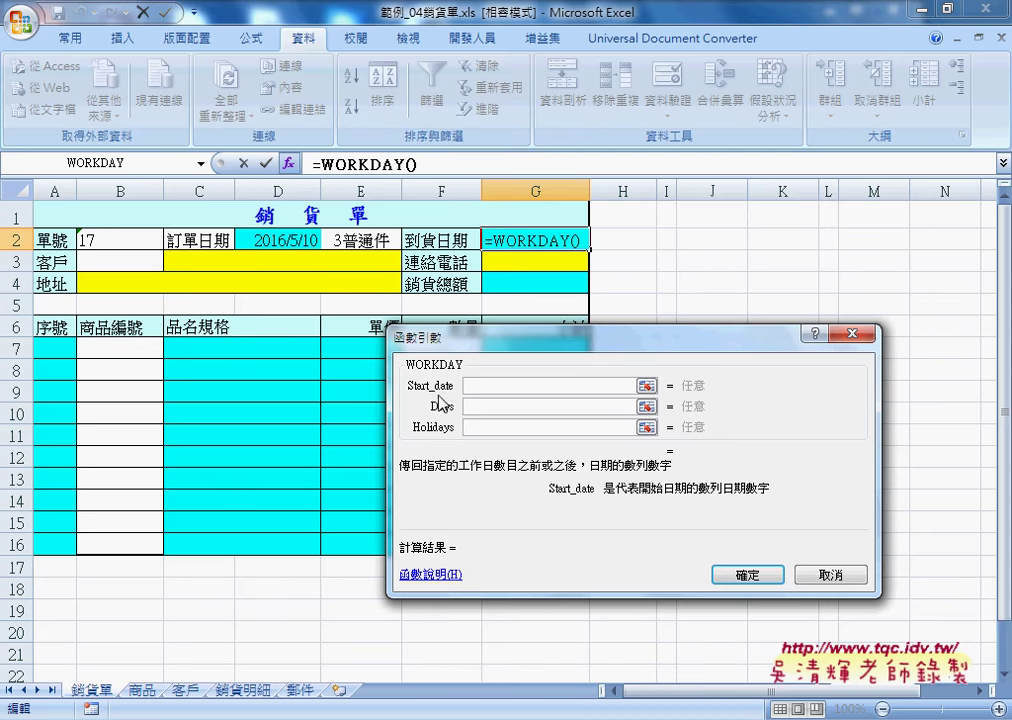
pyautogui.click(278, 242)
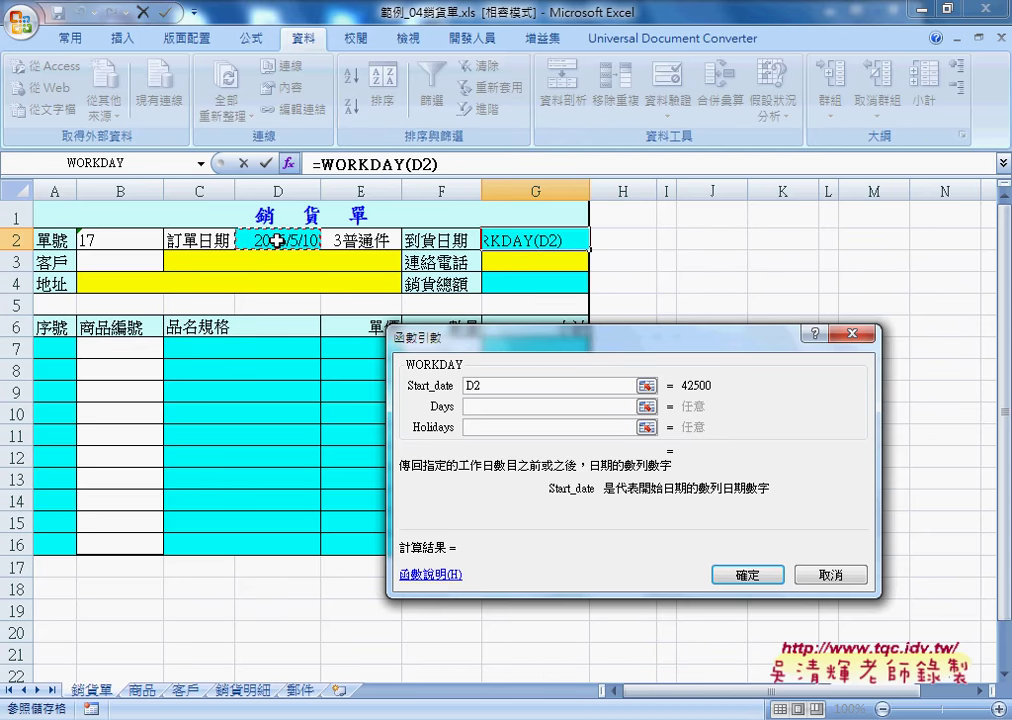
pyautogui.click(484, 408)
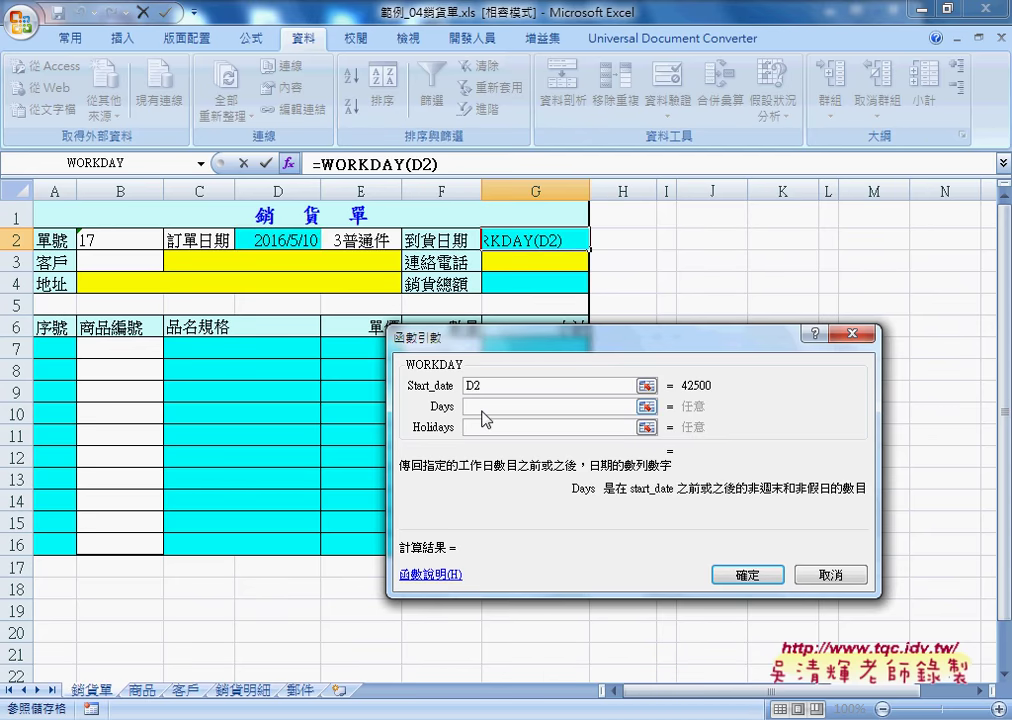
pyautogui.rightClick(484, 405)
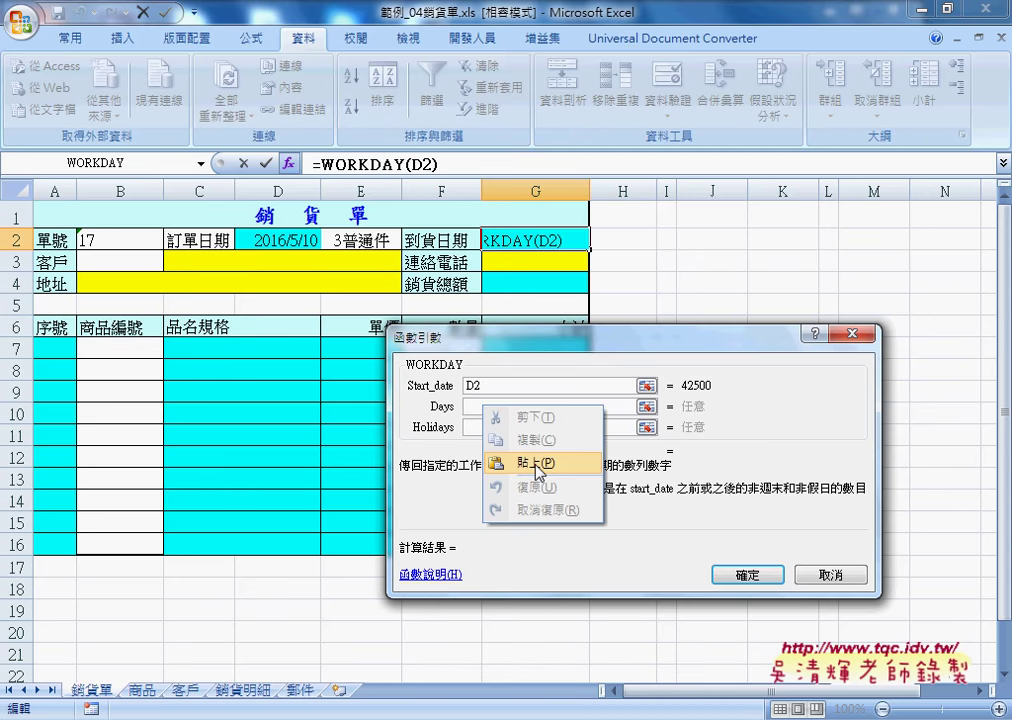
pyautogui.click(537, 464)
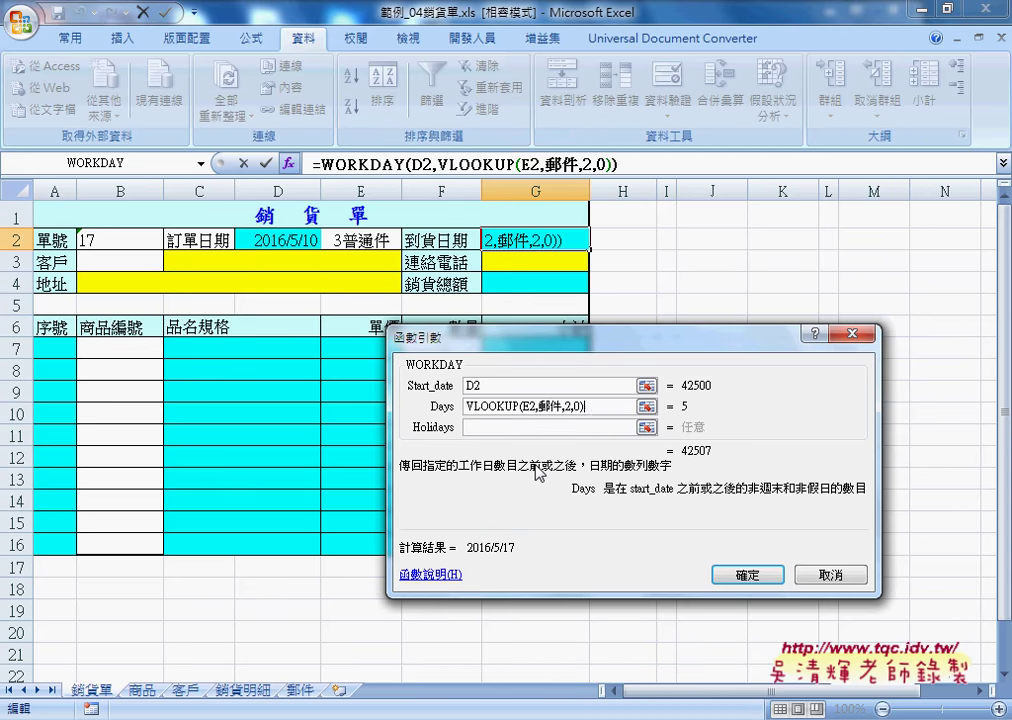
pyautogui.click(520, 428)
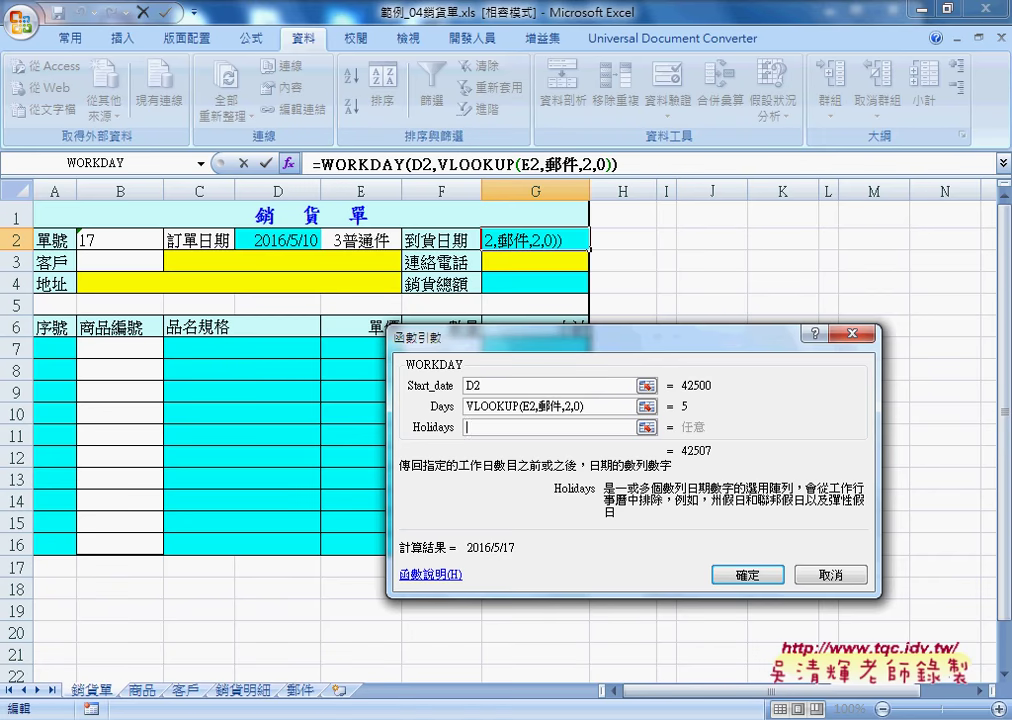
# Check the calendar to verify the 2016/5/17 arrival date and confirm the formula in G2.
pyautogui.click(970, 705)
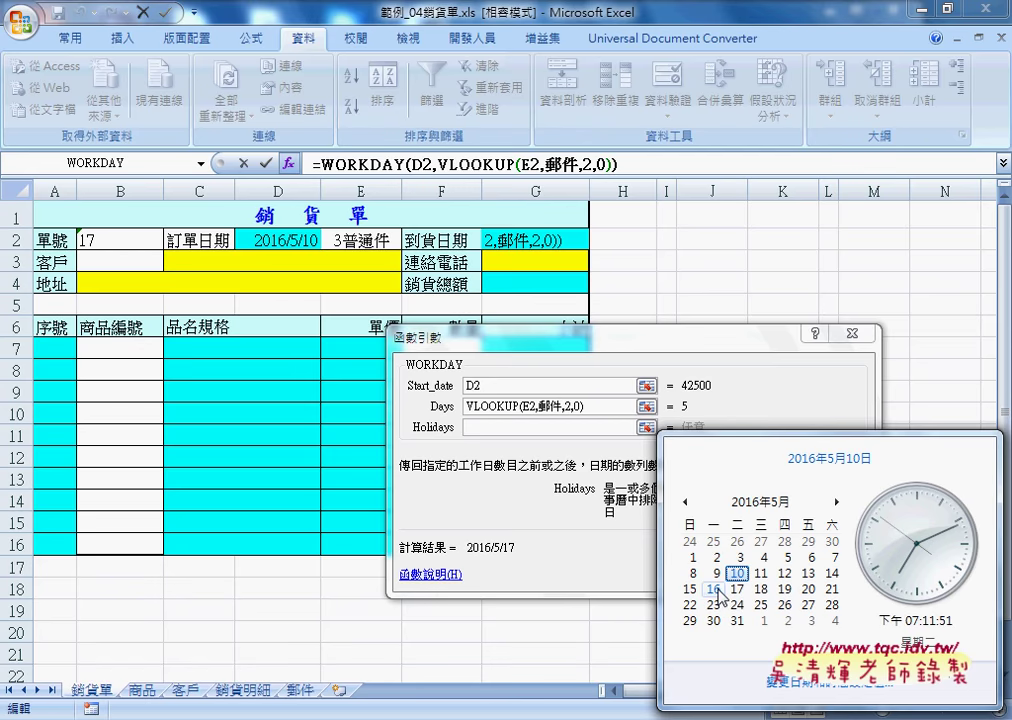
pyautogui.click(752, 408)
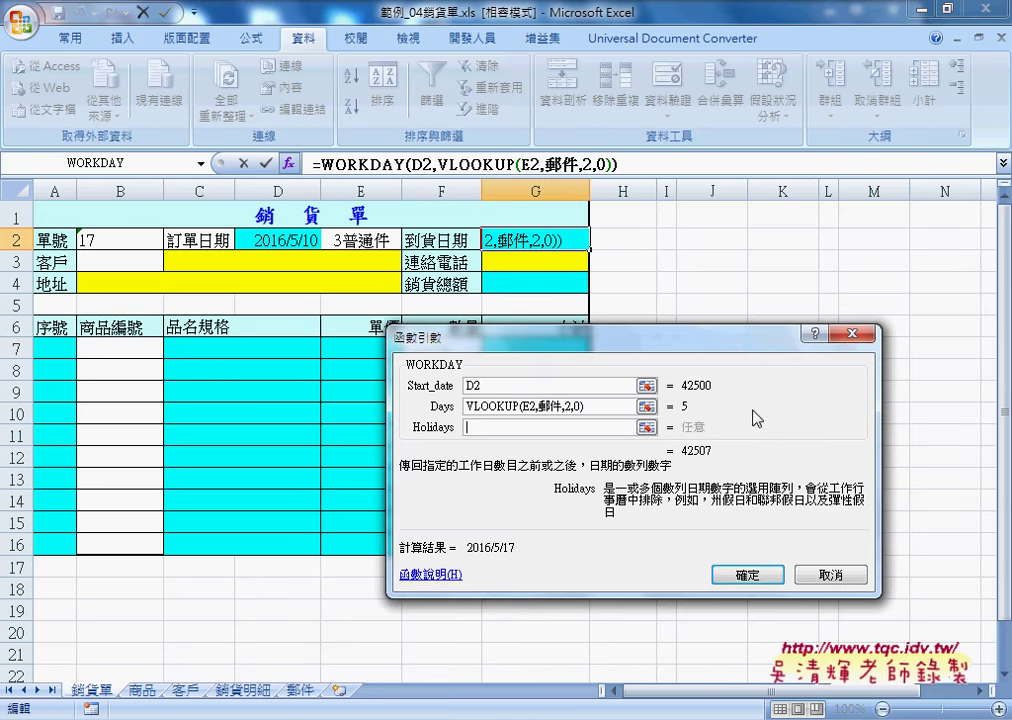
pyautogui.click(748, 576)
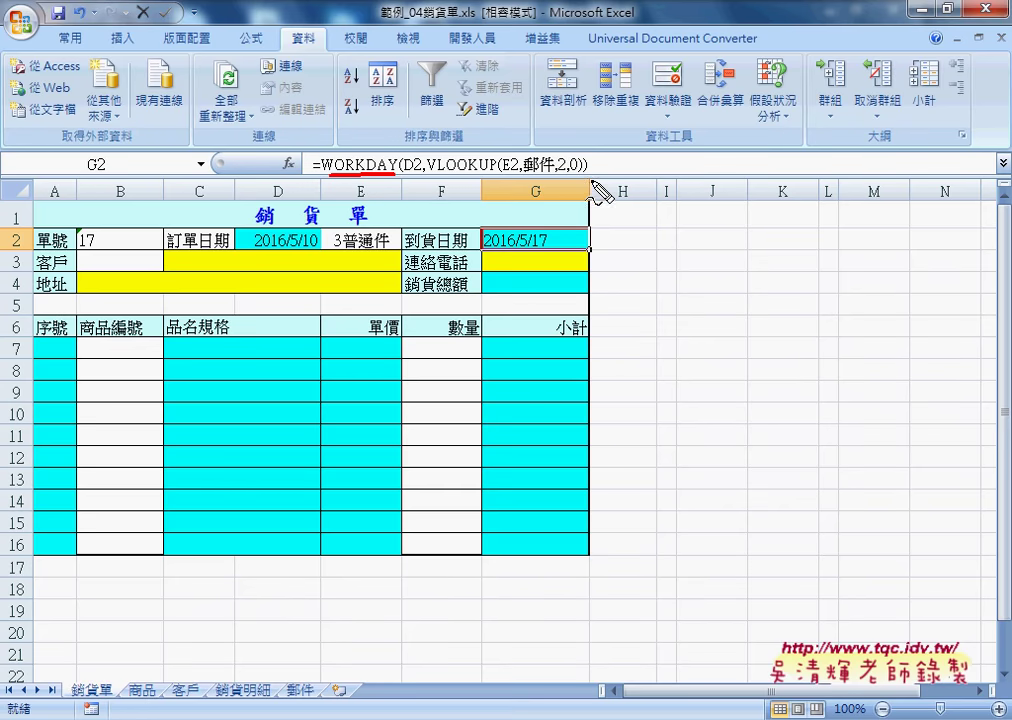
# Reopen G2's WORKDAY arguments to review the empty Holidays field, then close them and select B3.
pyautogui.press('Escape')
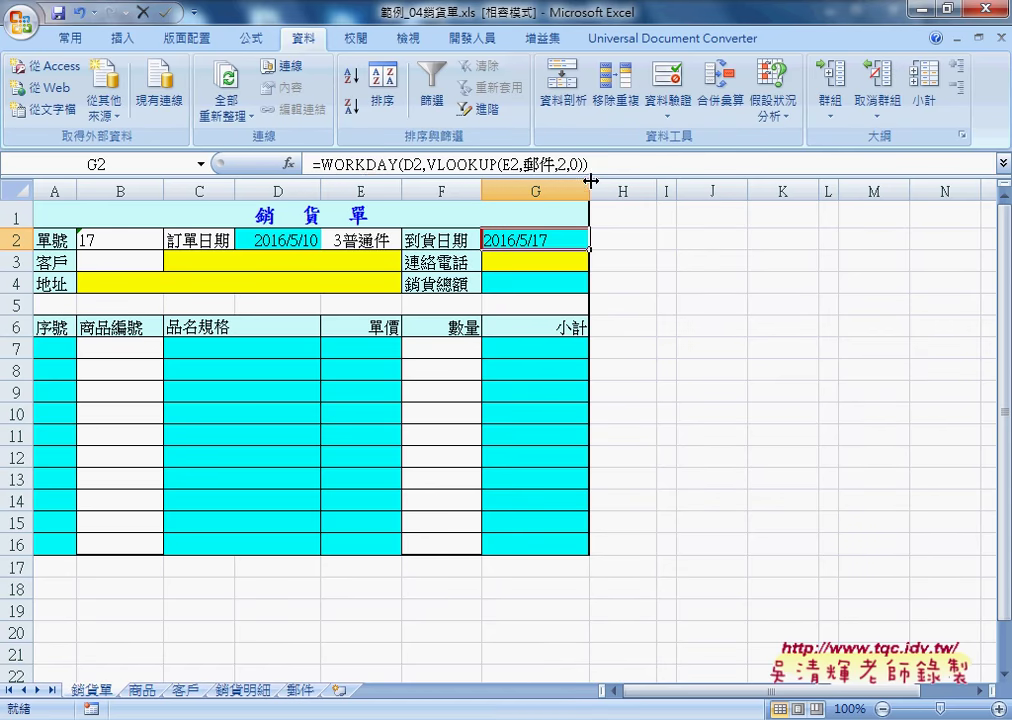
pyautogui.click(334, 164)
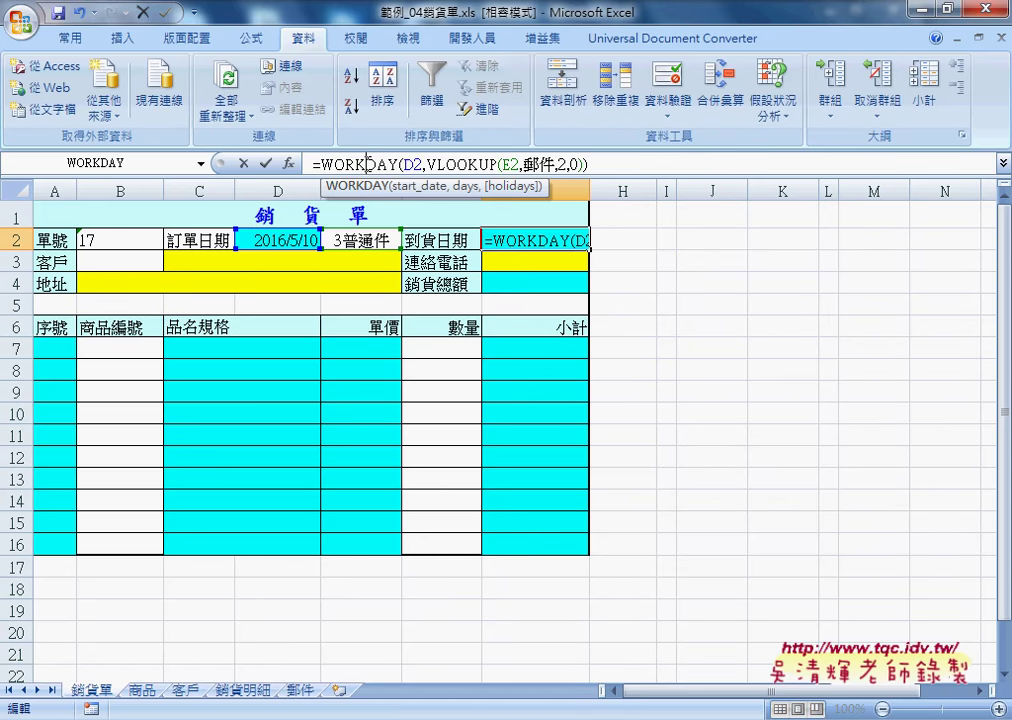
pyautogui.click(288, 163)
pyautogui.click(491, 427)
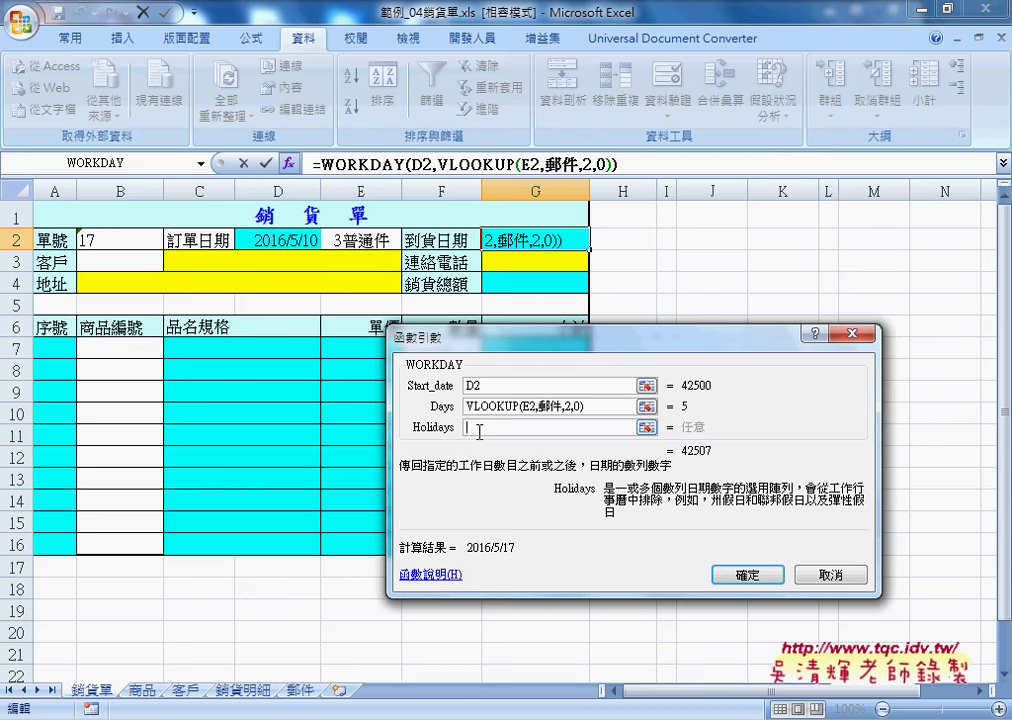
pyautogui.click(765, 575)
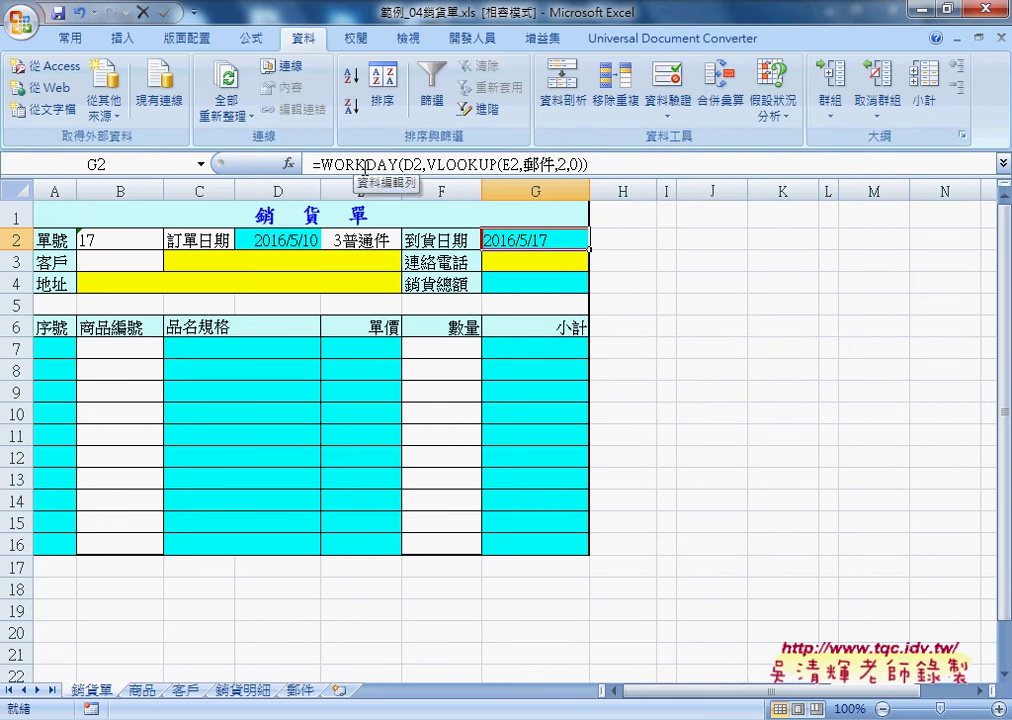
pyautogui.click(133, 262)
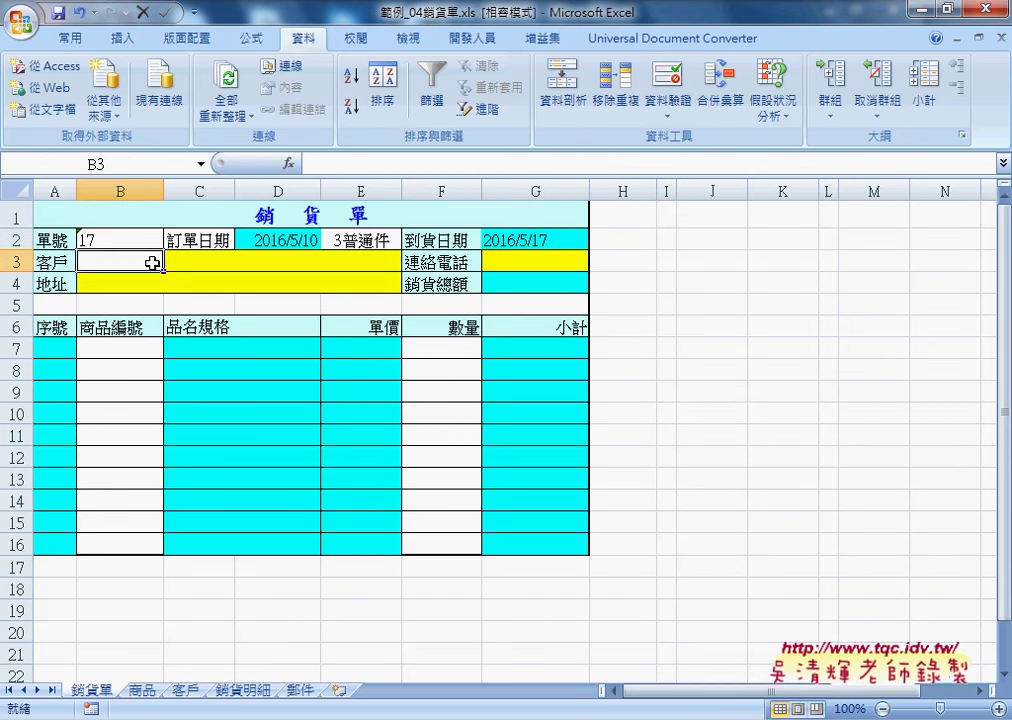
# On the 客戶 sheet, look over the customer IDs A2:A5 and names B2:B5.
pyautogui.click(192, 696)
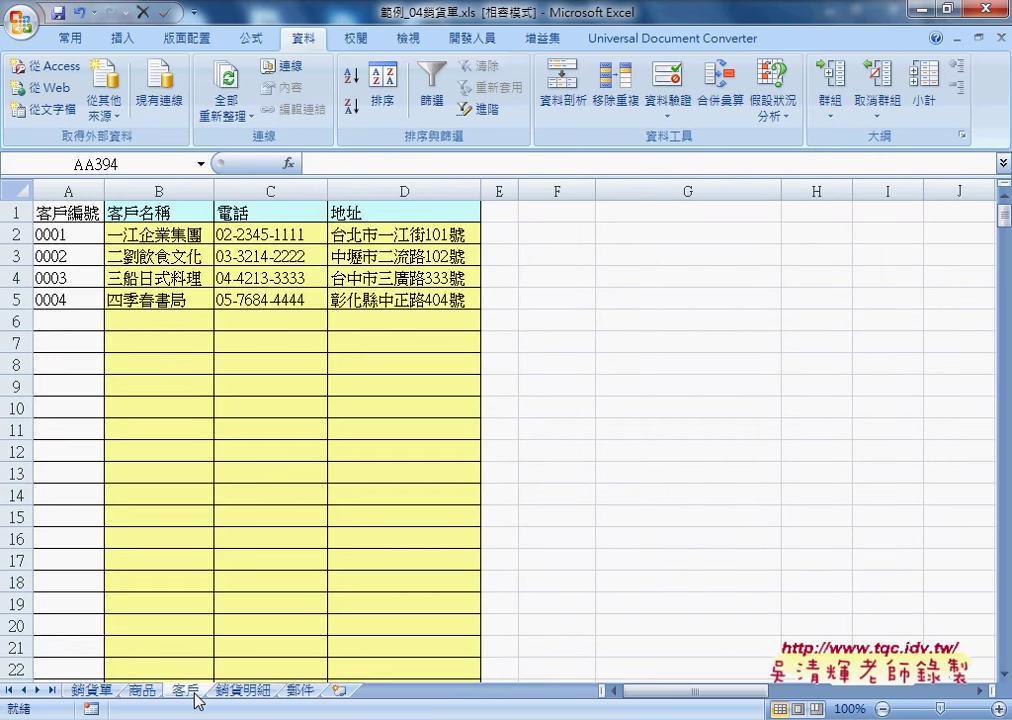
pyautogui.click(75, 213)
pyautogui.moveTo(72, 235); pyautogui.dragTo(74, 298)
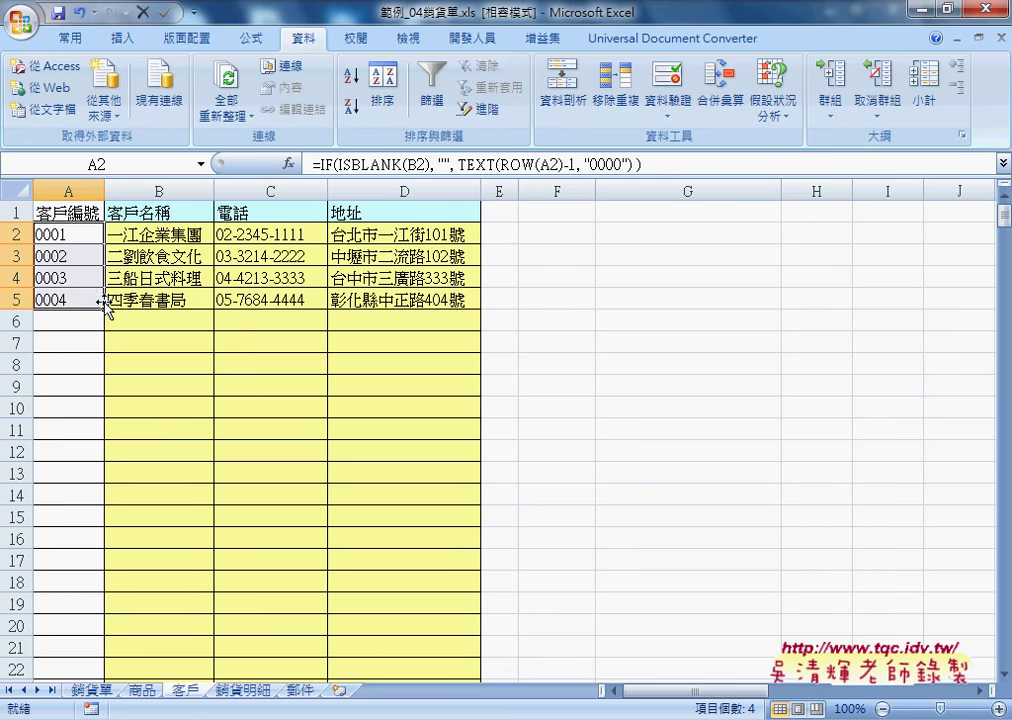
pyautogui.moveTo(117, 234)
pyautogui.mouseDown()
pyautogui.moveTo(117, 278)
pyautogui.moveTo(135, 300)
pyautogui.mouseUp()
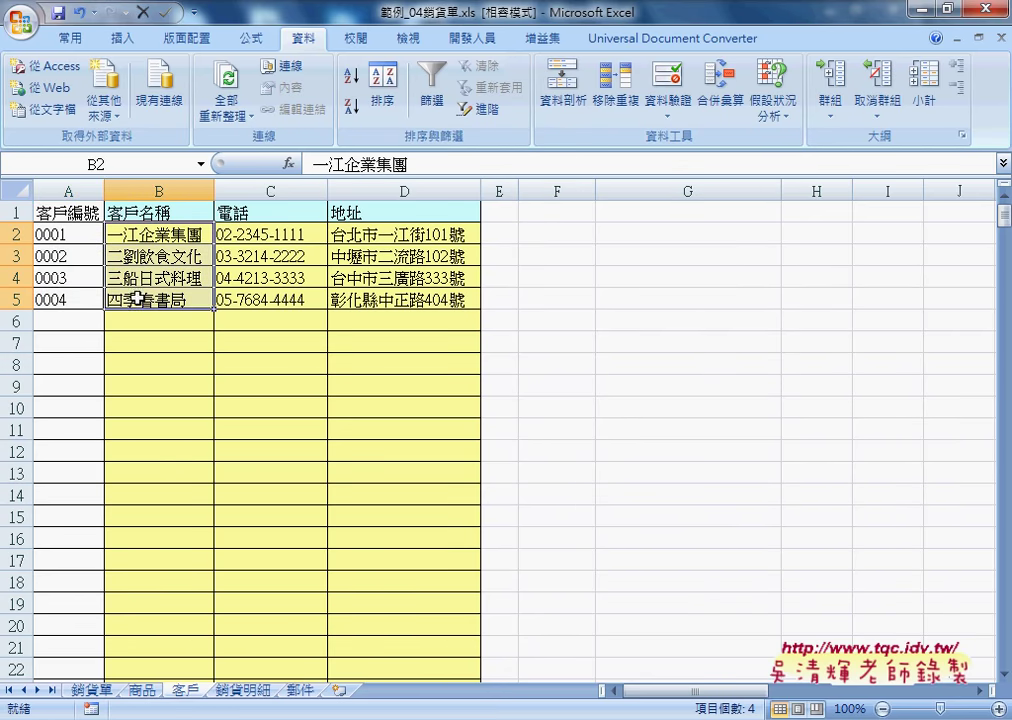
pyautogui.click(70, 225)
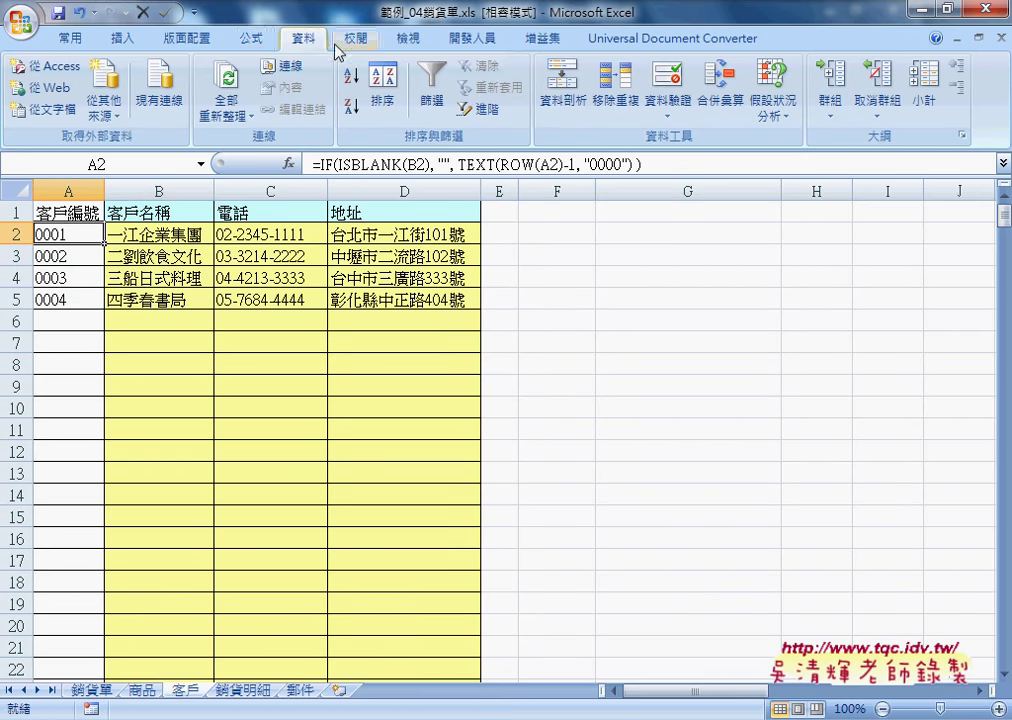
# In Name Manager, delete the broken name 客戶.
pyautogui.click(252, 39)
pyautogui.click(522, 90)
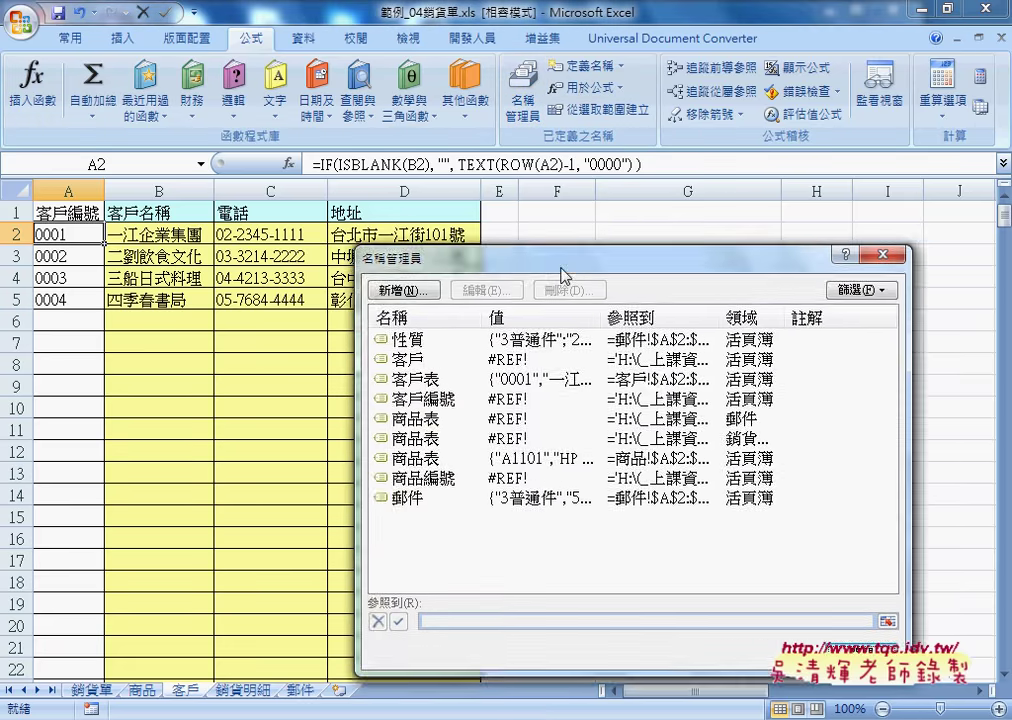
pyautogui.moveTo(571, 212); pyautogui.dragTo(575, 183)
pyautogui.click(554, 268)
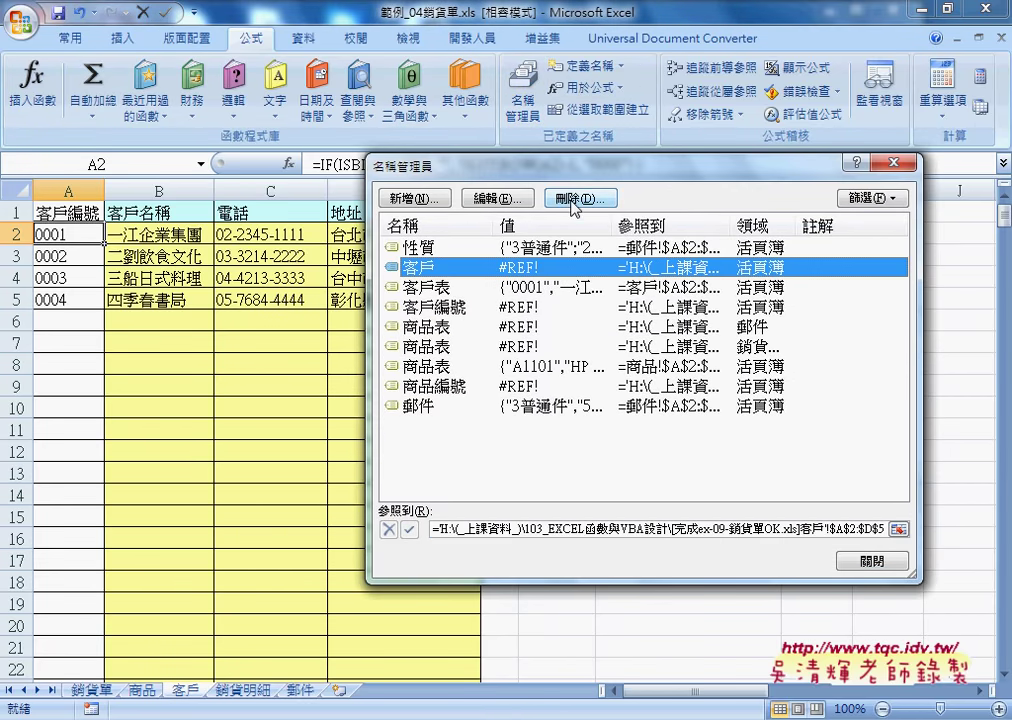
pyautogui.click(575, 198)
pyautogui.click(464, 415)
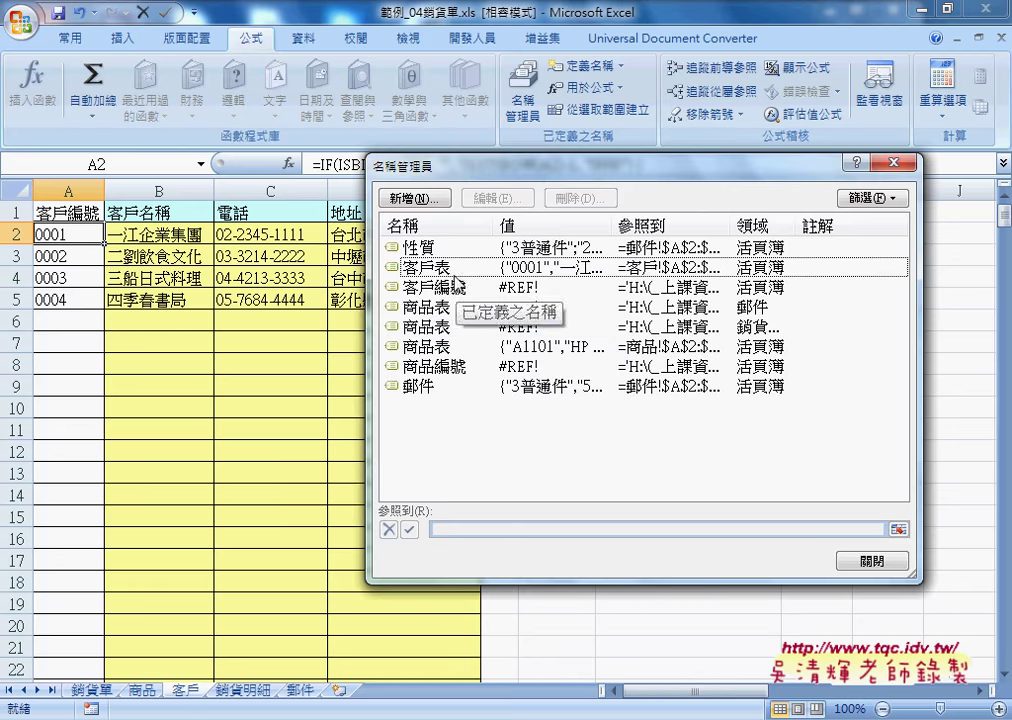
# Delete the names 客戶編號 through 商品編號 and 客戶表, leaving only 性質 and 郵件.
pyautogui.click(459, 268)
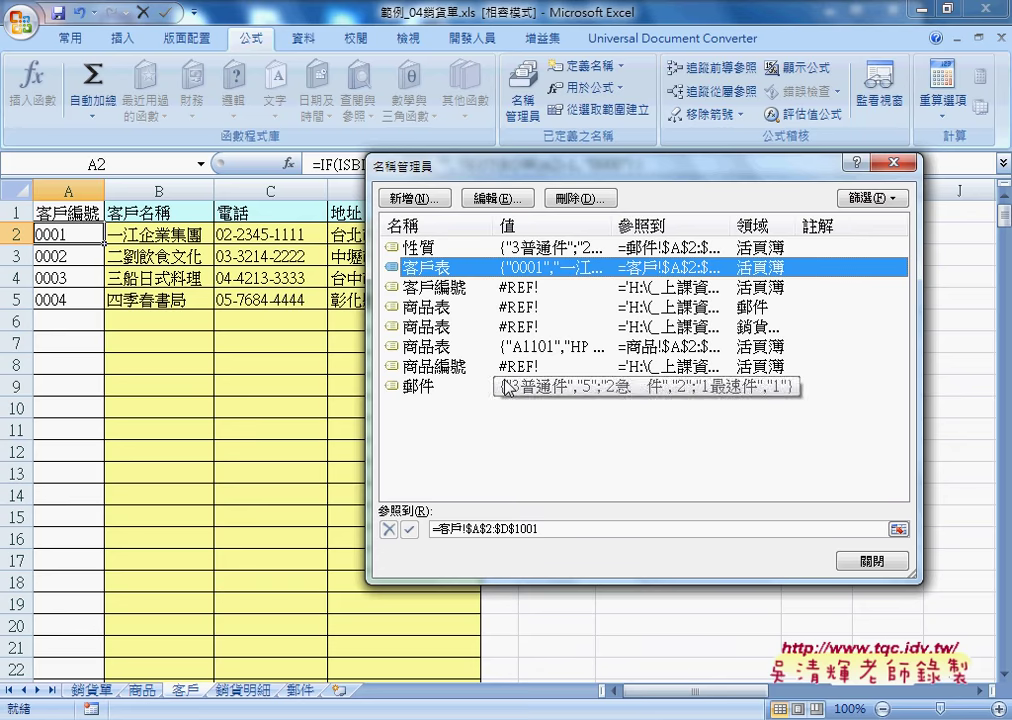
pyautogui.click(545, 287)
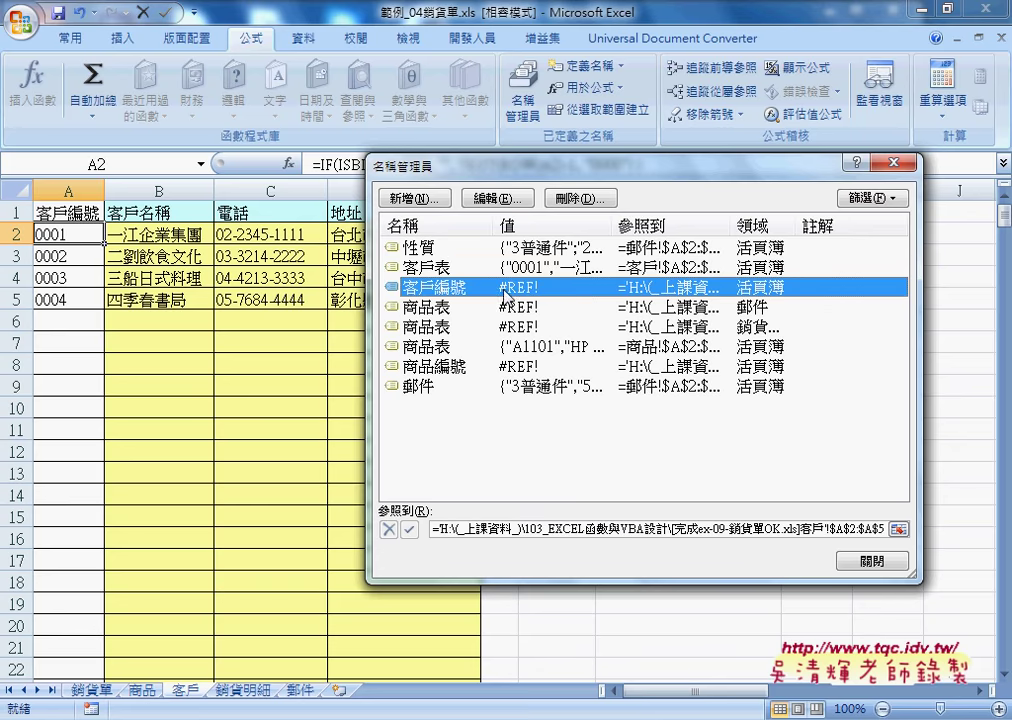
pyautogui.keyDown('shift'); pyautogui.click(503, 368); pyautogui.keyUp('shift')
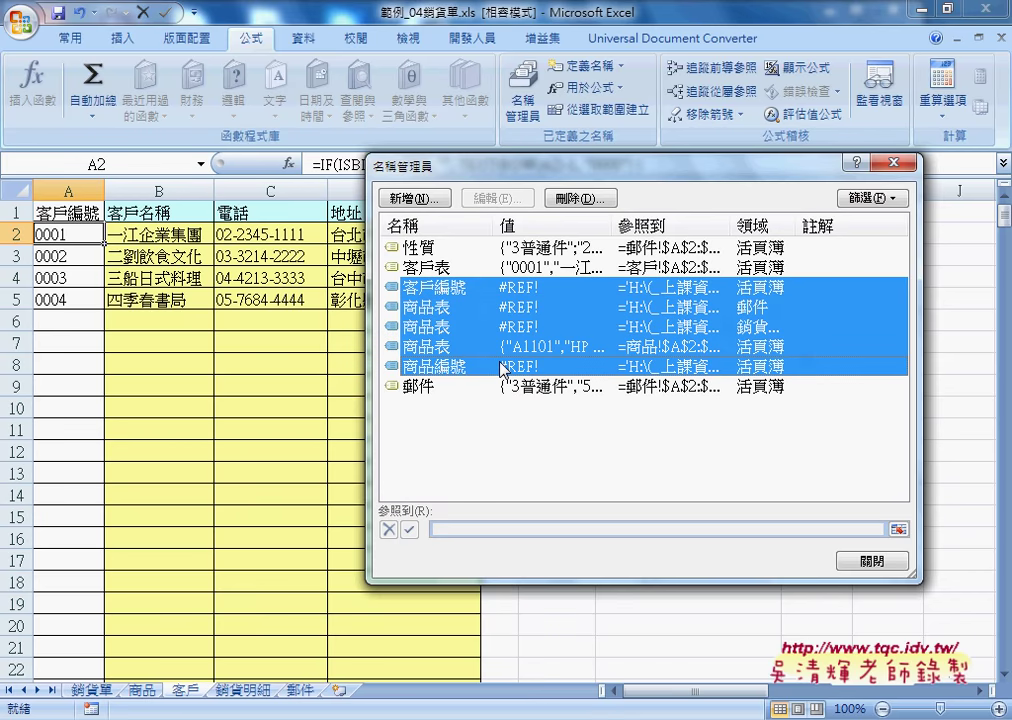
pyautogui.press('Delete')
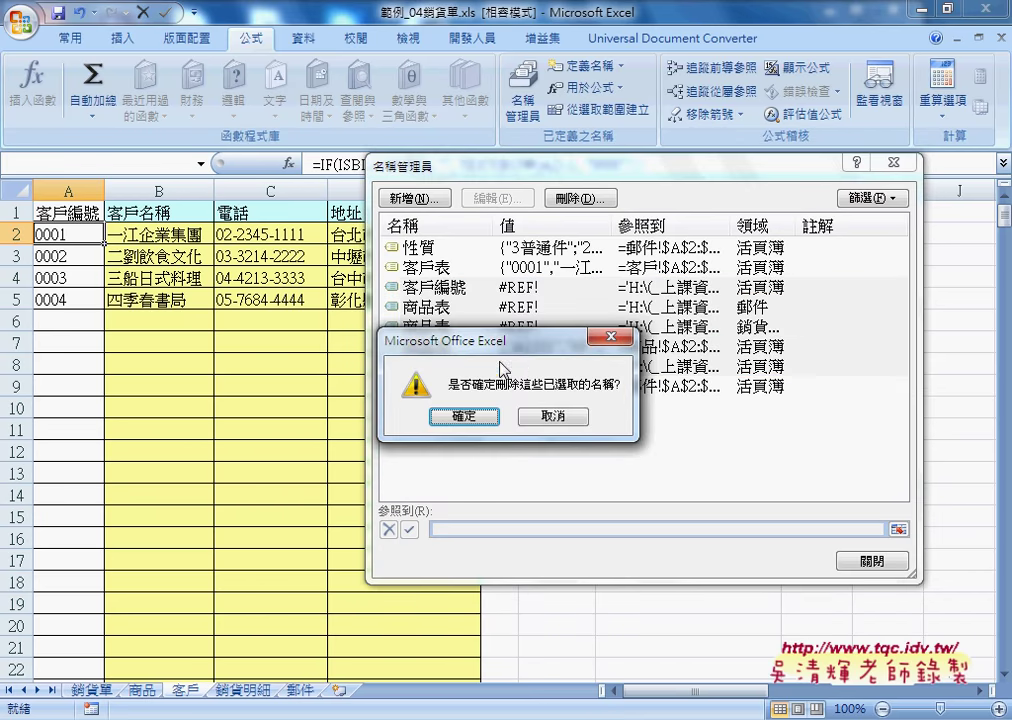
pyautogui.press('Return')
pyautogui.click(476, 270)
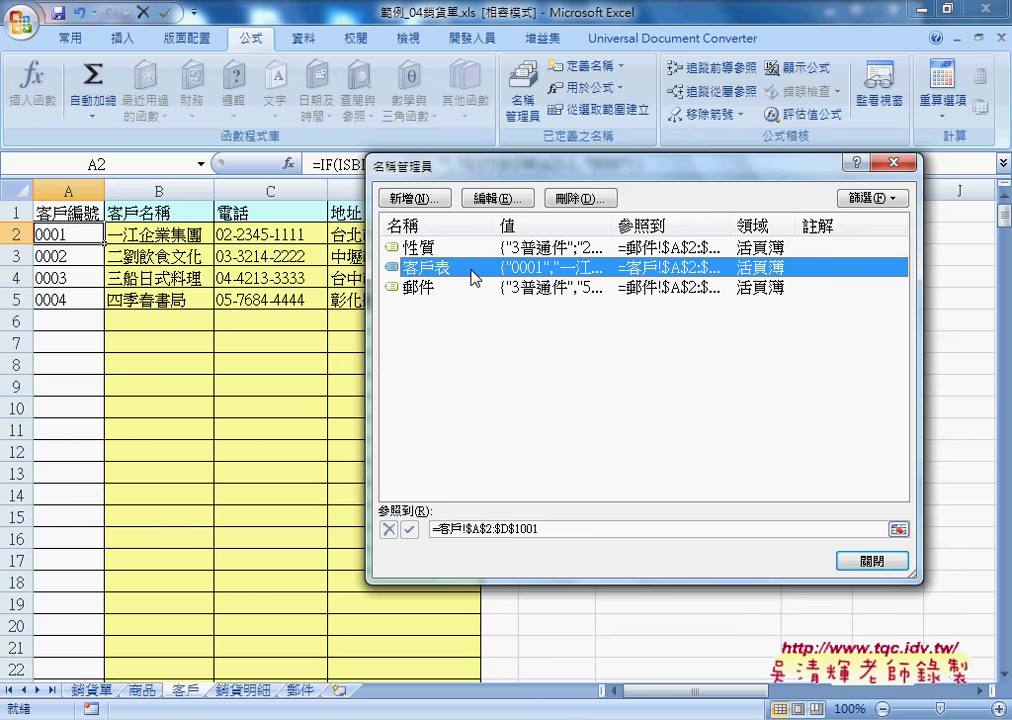
pyautogui.press('Delete')
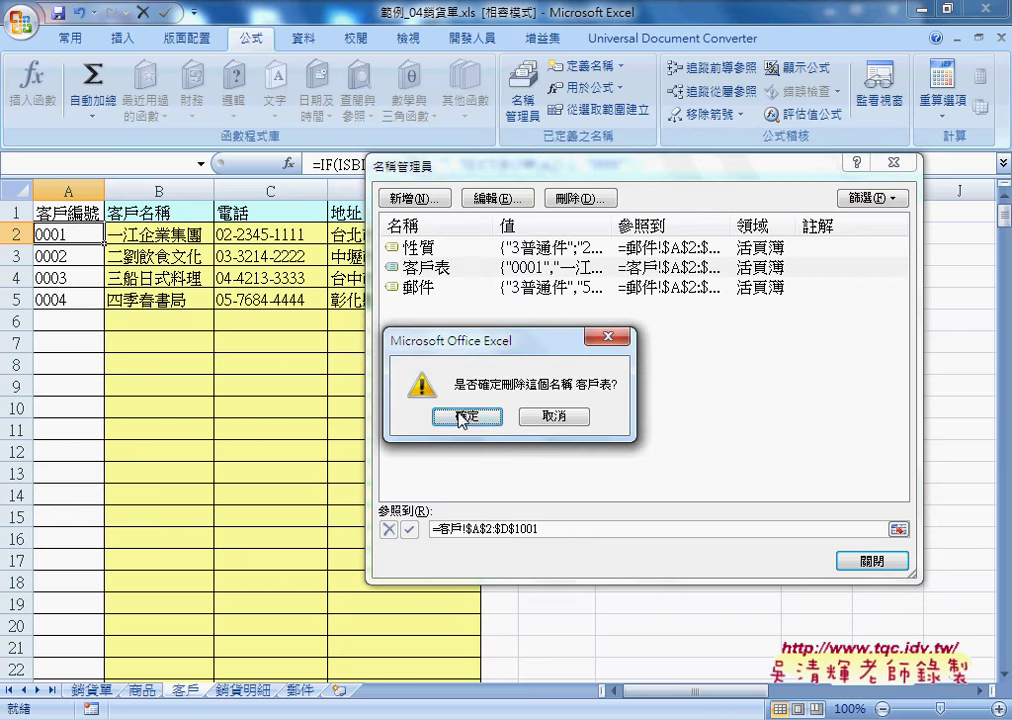
pyautogui.press('Return')
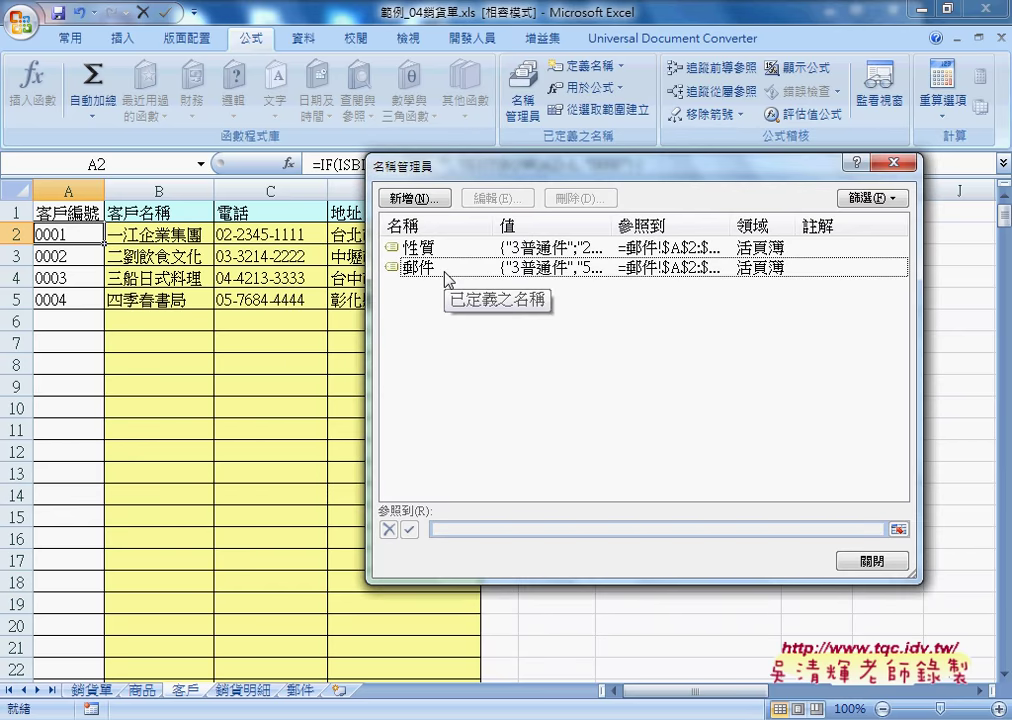
pyautogui.click(871, 560)
# Create the name 客戶編號 for A2:A5 from A1's top-row header, then return to 銷貨單.
pyautogui.moveTo(82, 212); pyautogui.dragTo(79, 298)
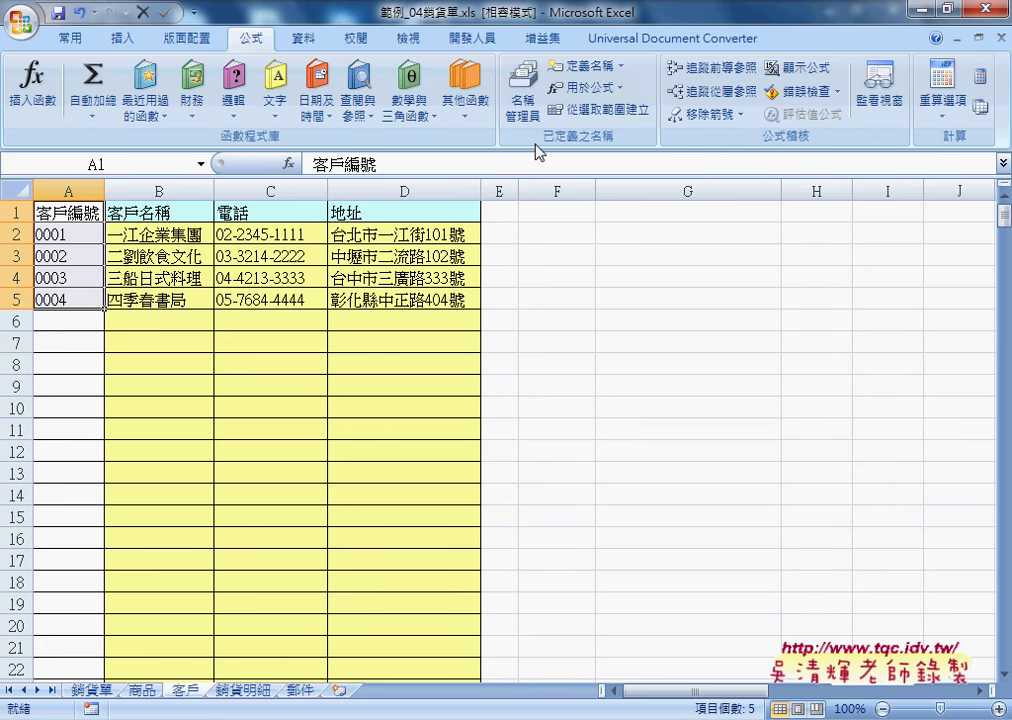
pyautogui.moveTo(73, 210); pyautogui.dragTo(73, 296)
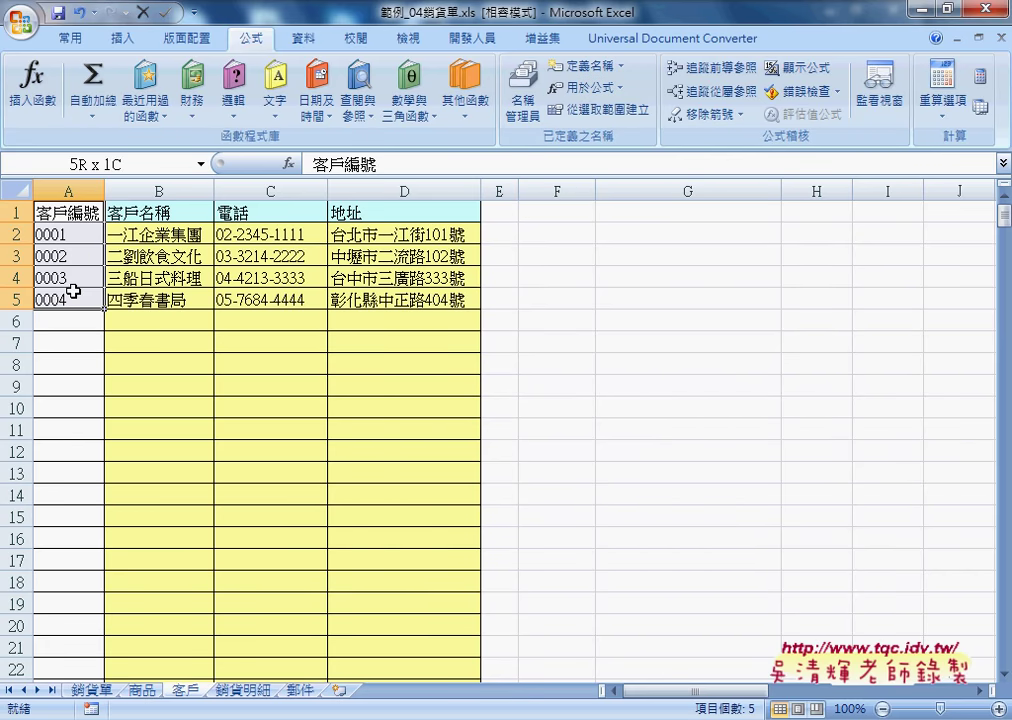
pyautogui.click(624, 119)
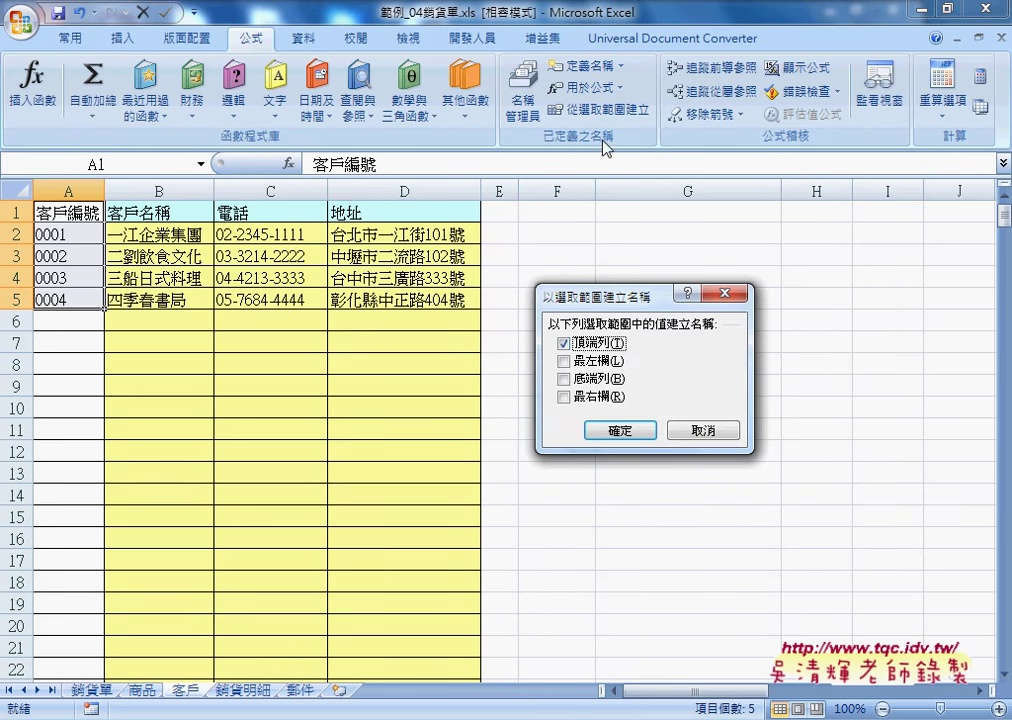
pyautogui.click(622, 430)
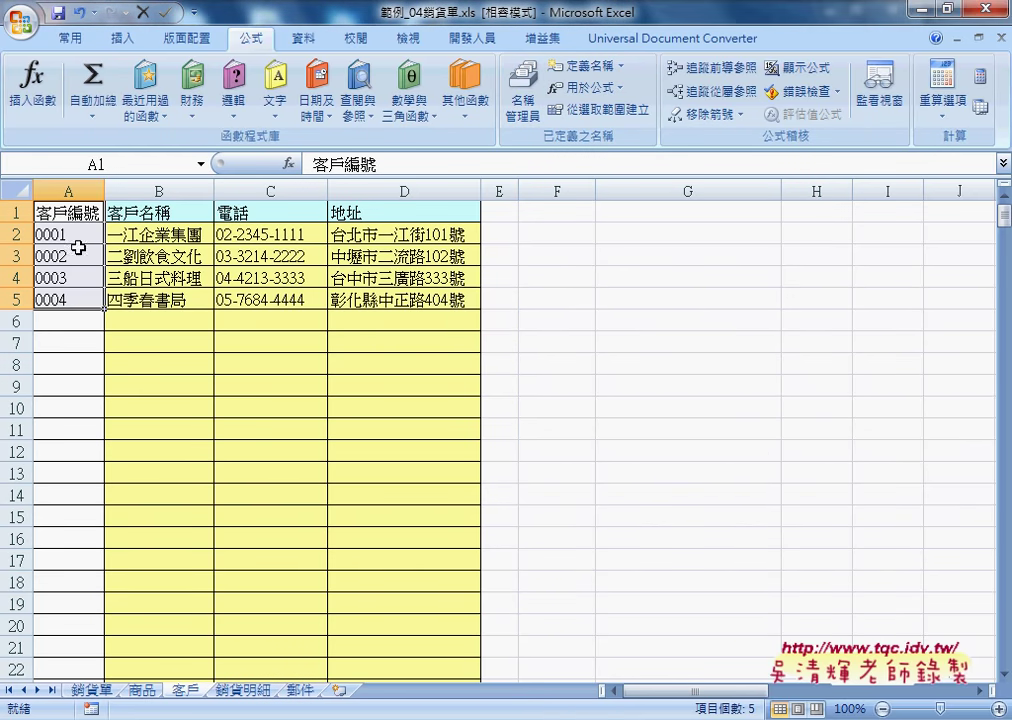
pyautogui.moveTo(73, 238); pyautogui.dragTo(73, 298)
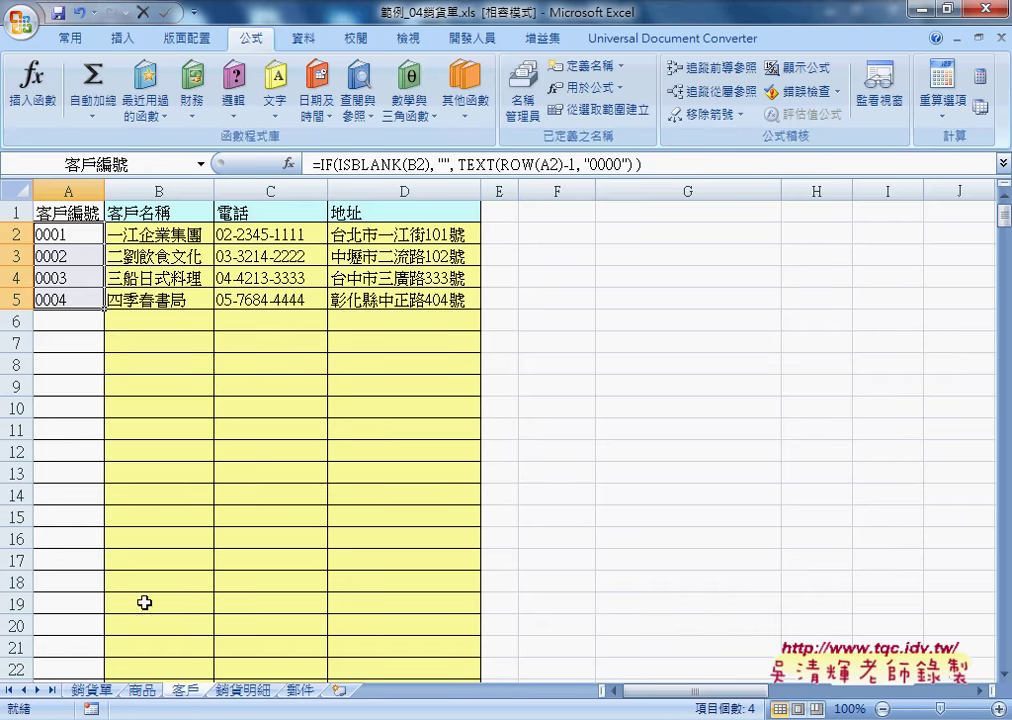
pyautogui.click(92, 690)
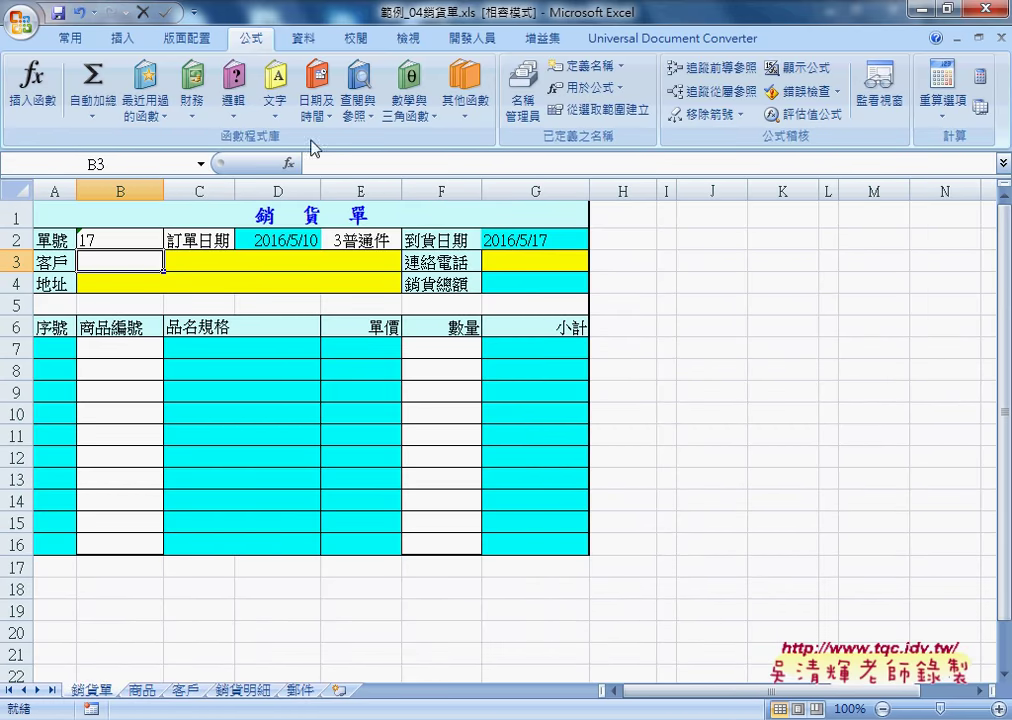
# Give B3 a List data validation whose source is the name 客戶編號.
pyautogui.click(305, 38)
pyautogui.click(684, 73)
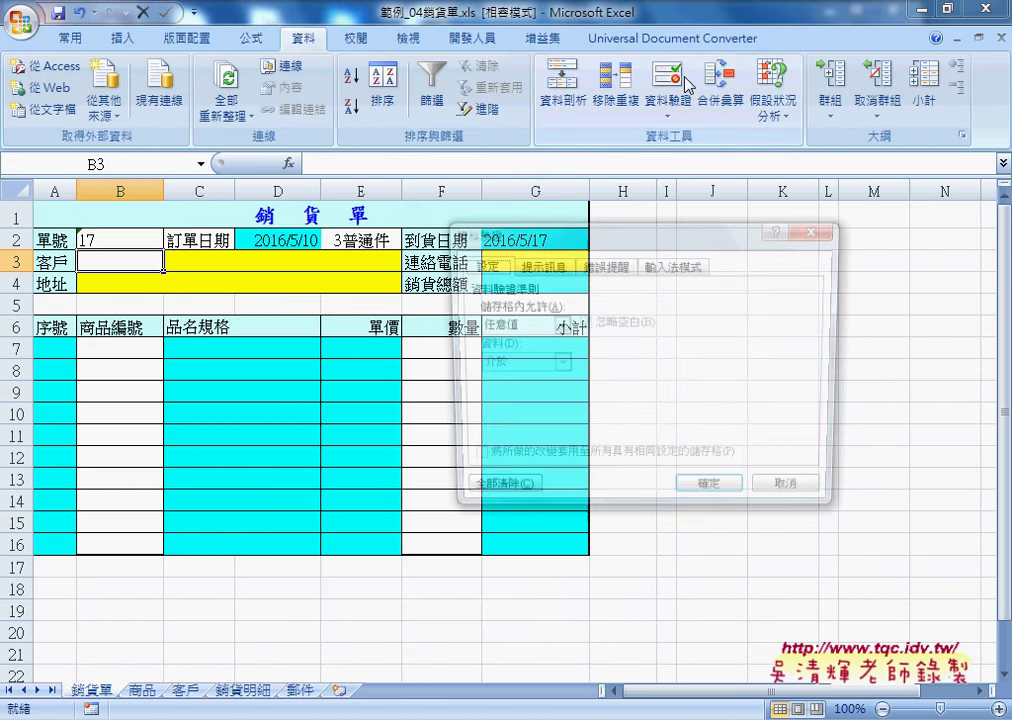
pyautogui.click(557, 326)
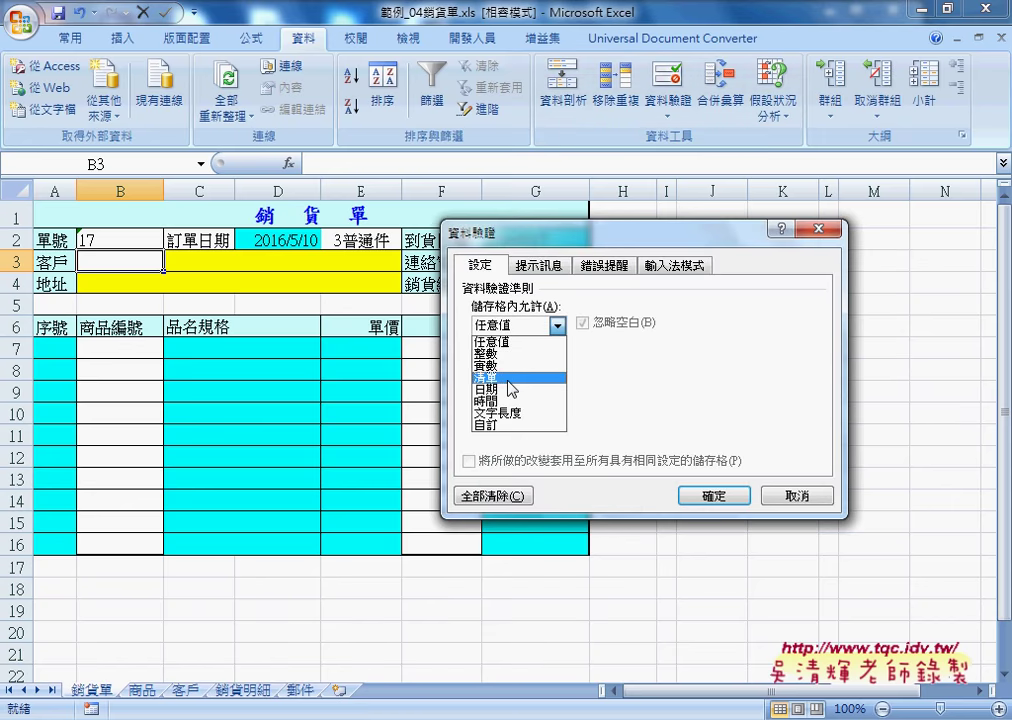
pyautogui.click(512, 378)
pyautogui.click(509, 400)
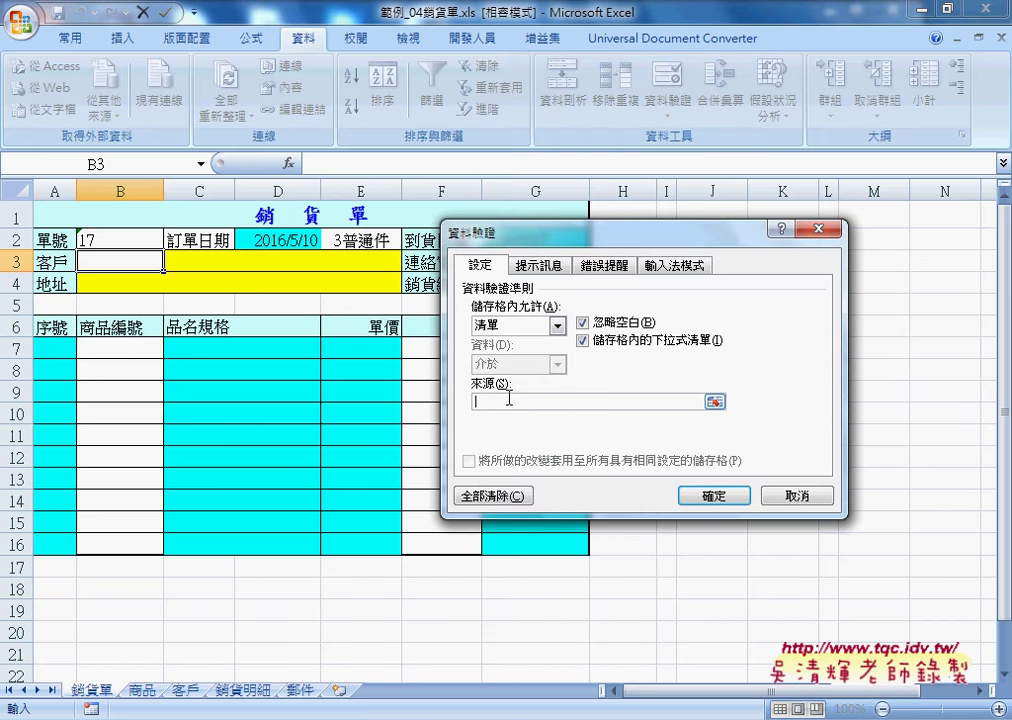
pyautogui.press('F3')
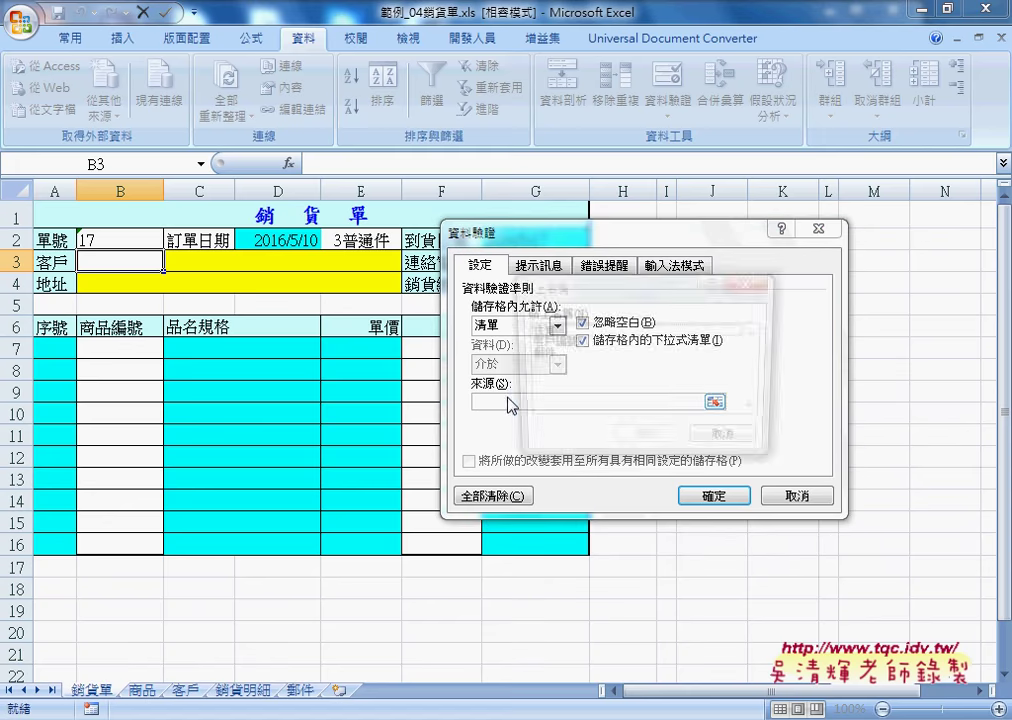
pyautogui.click(545, 342)
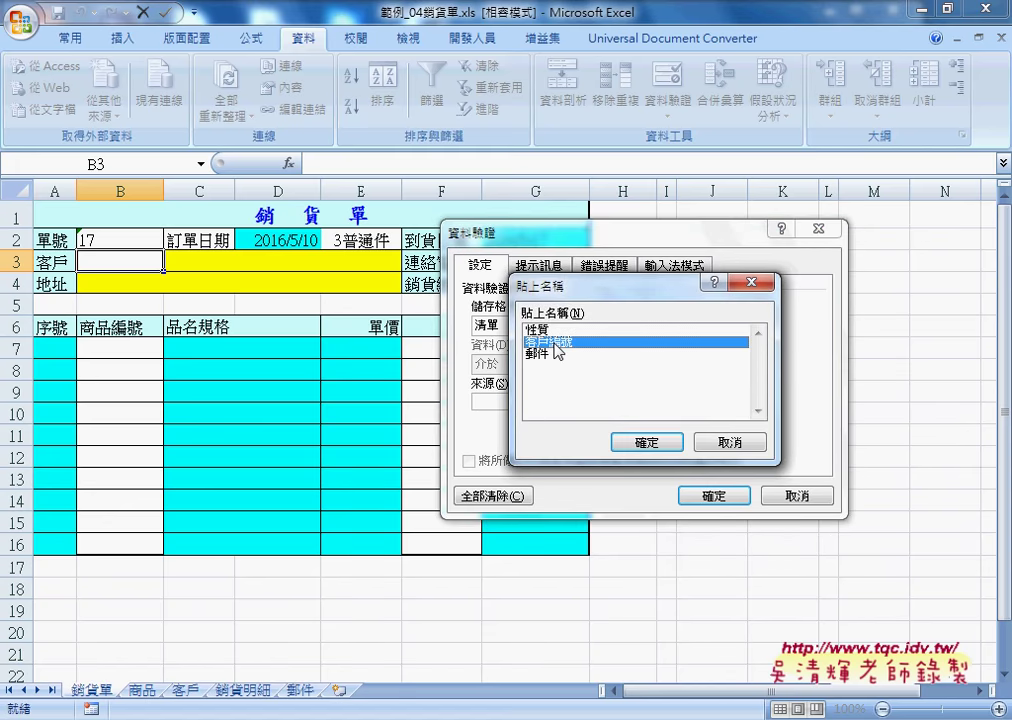
pyautogui.press('Return')
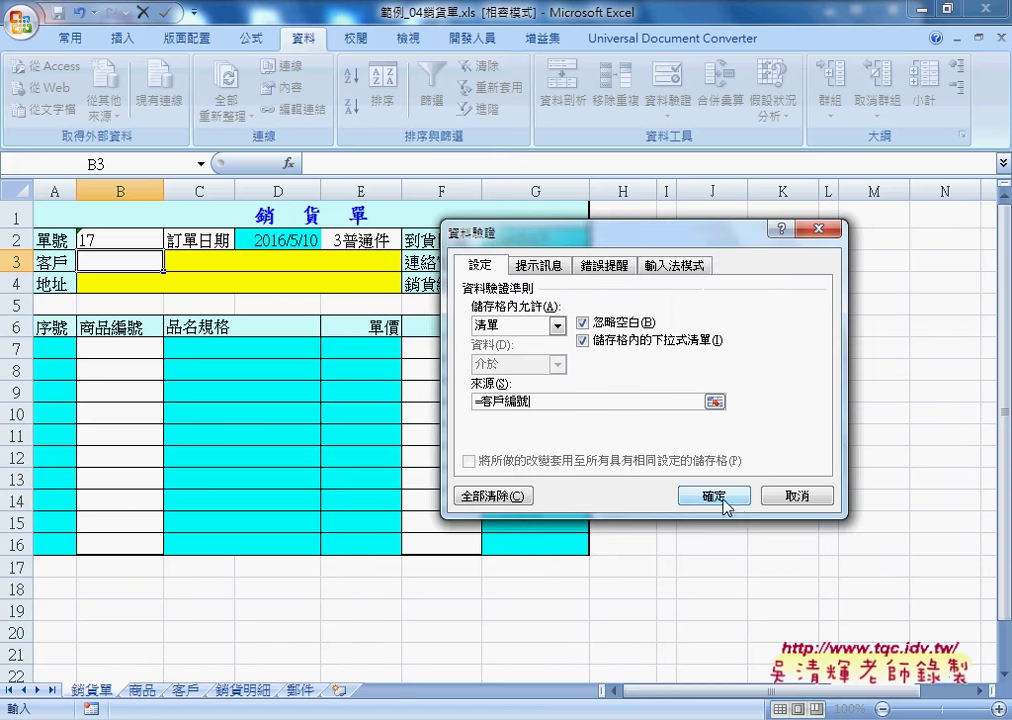
pyautogui.click(727, 499)
# Test B3's customer ID dropdown, check cells C3, G3 and B4, and go to the 客戶 sheet.
pyautogui.click(173, 263)
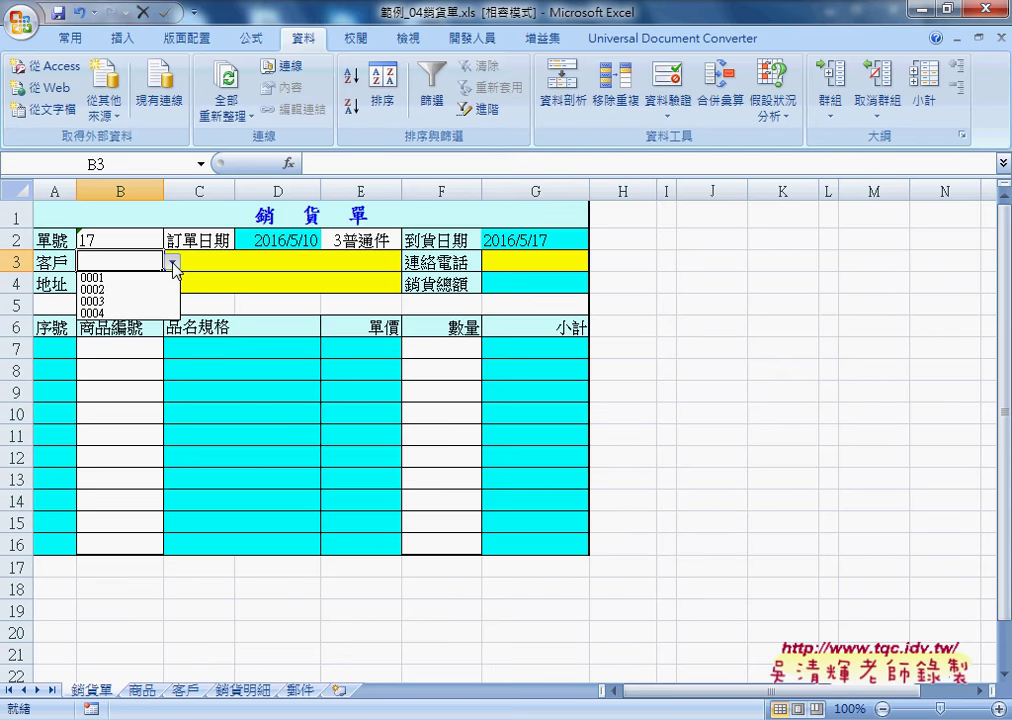
pyautogui.click(206, 261)
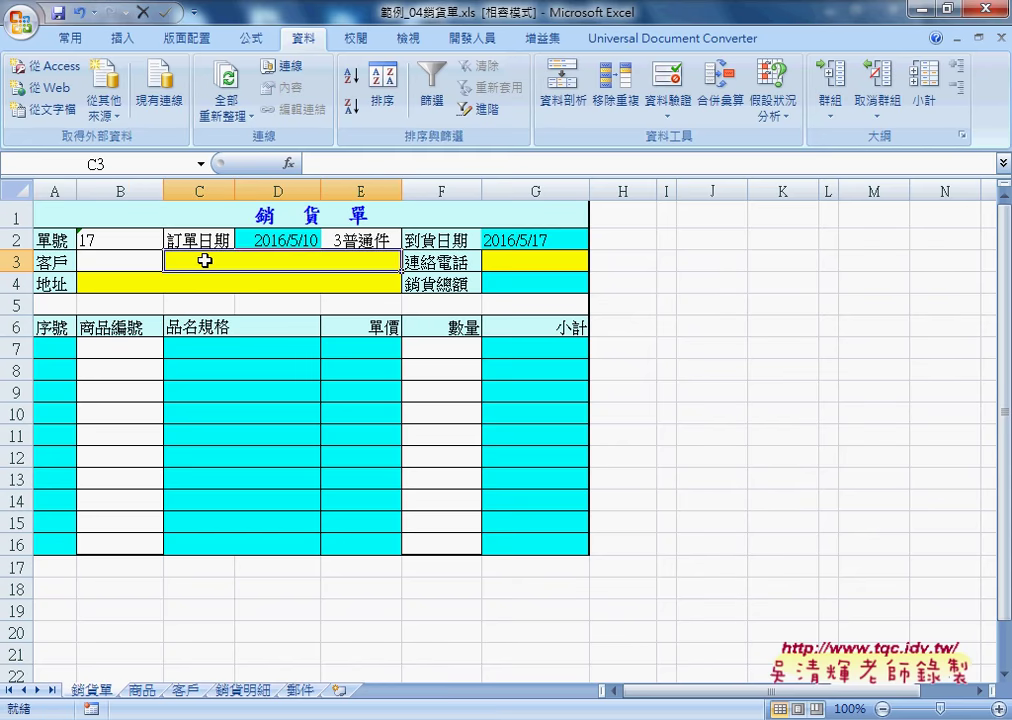
pyautogui.click(508, 264)
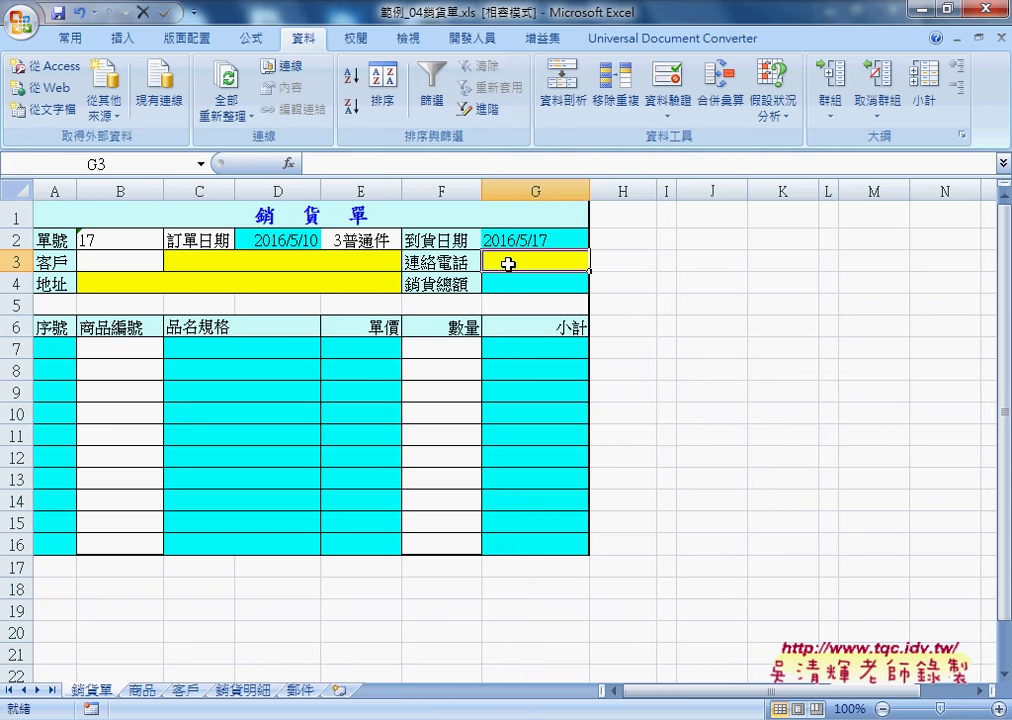
pyautogui.click(110, 284)
pyautogui.click(112, 262)
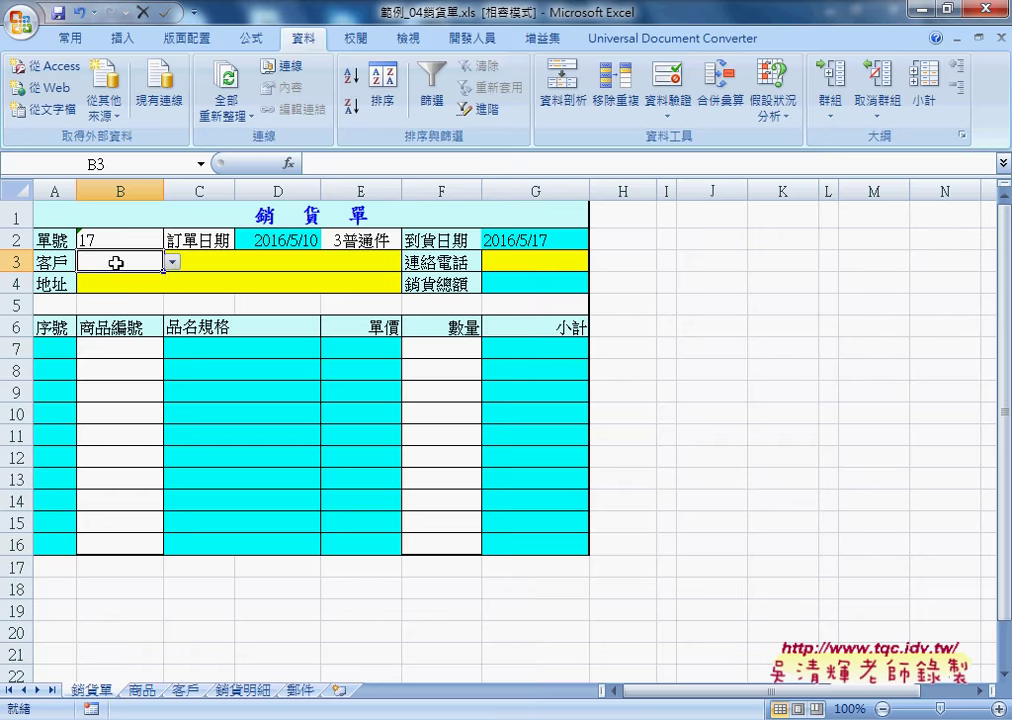
pyautogui.click(188, 690)
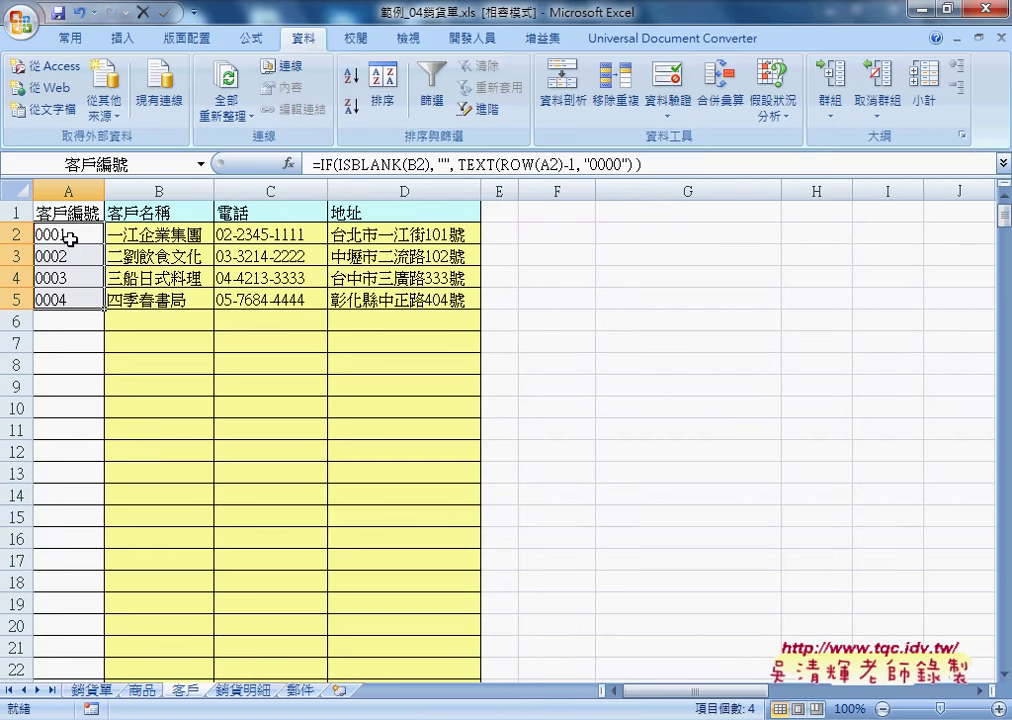
# Name the customer data A2:D5 '客戶' through the Name Box, then return to 銷貨單.
pyautogui.moveTo(75, 234)
pyautogui.mouseDown()
pyautogui.moveTo(221, 282)
pyautogui.moveTo(409, 307)
pyautogui.mouseUp()
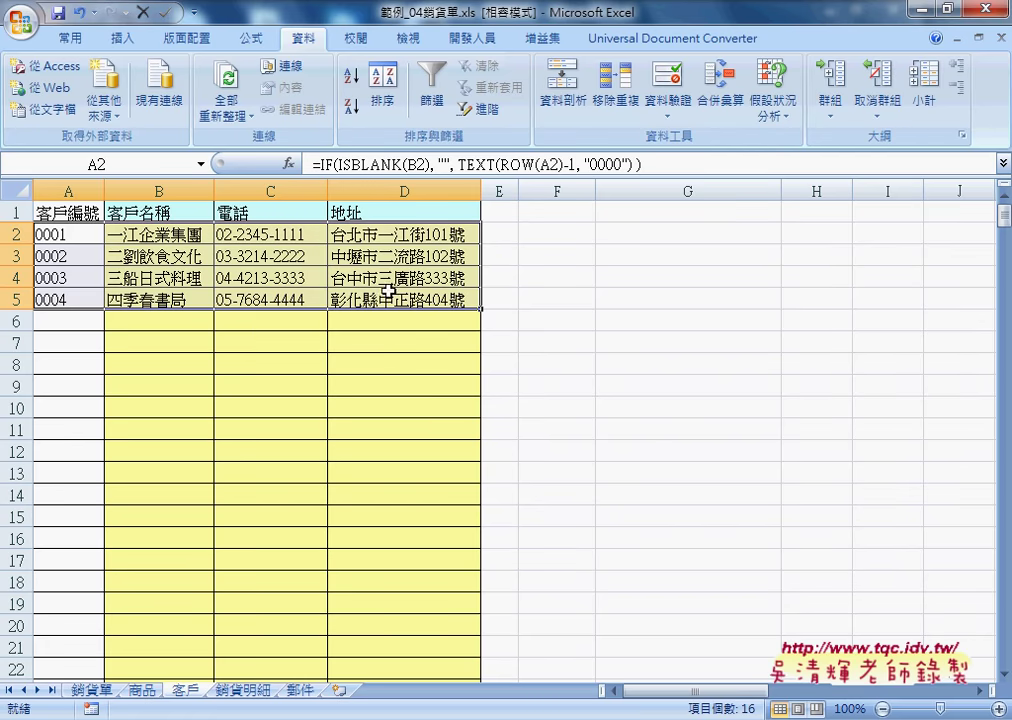
pyautogui.doubleClick(185, 690)
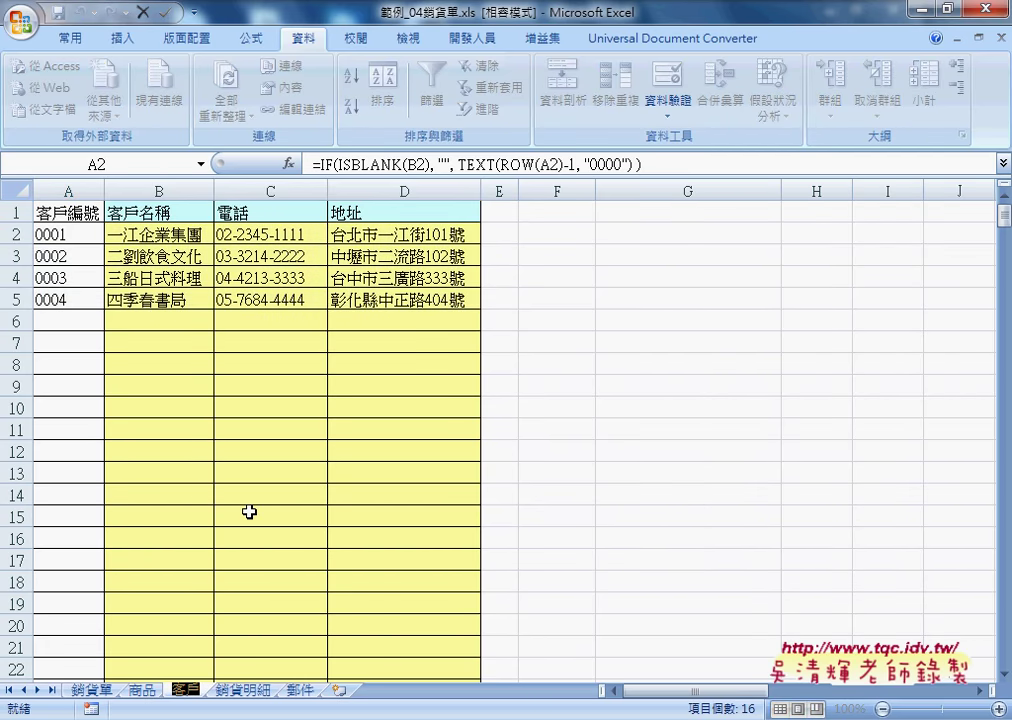
pyautogui.moveTo(75, 234)
pyautogui.mouseDown()
pyautogui.moveTo(258, 285)
pyautogui.moveTo(472, 296)
pyautogui.mouseUp()
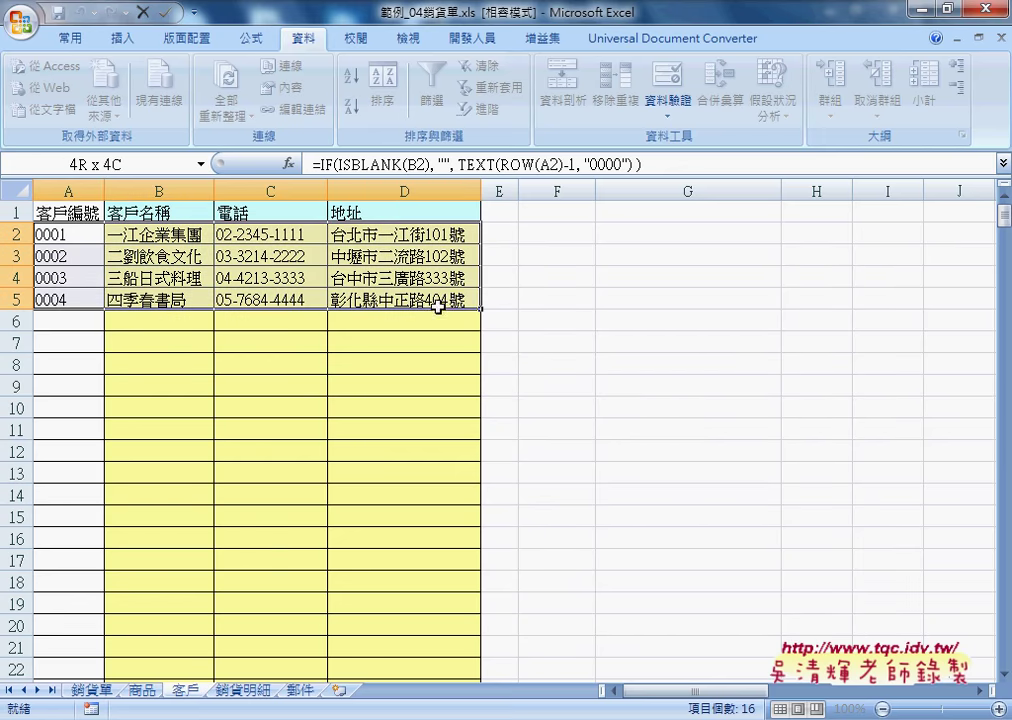
pyautogui.click(124, 167)
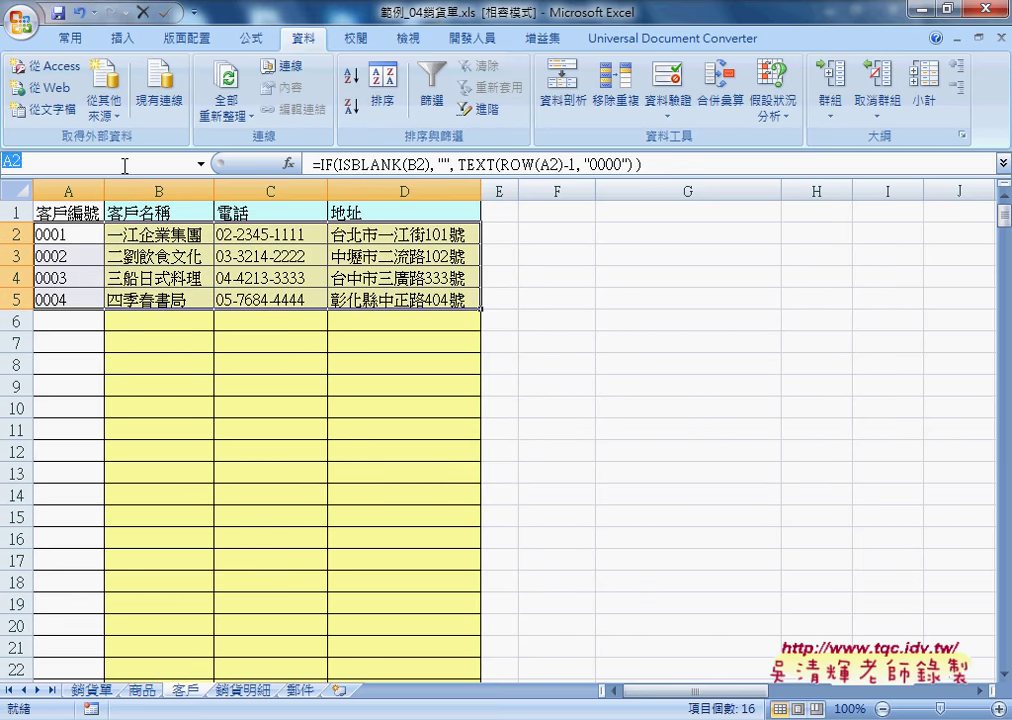
pyautogui.write('客戶')
pyautogui.press('Return')
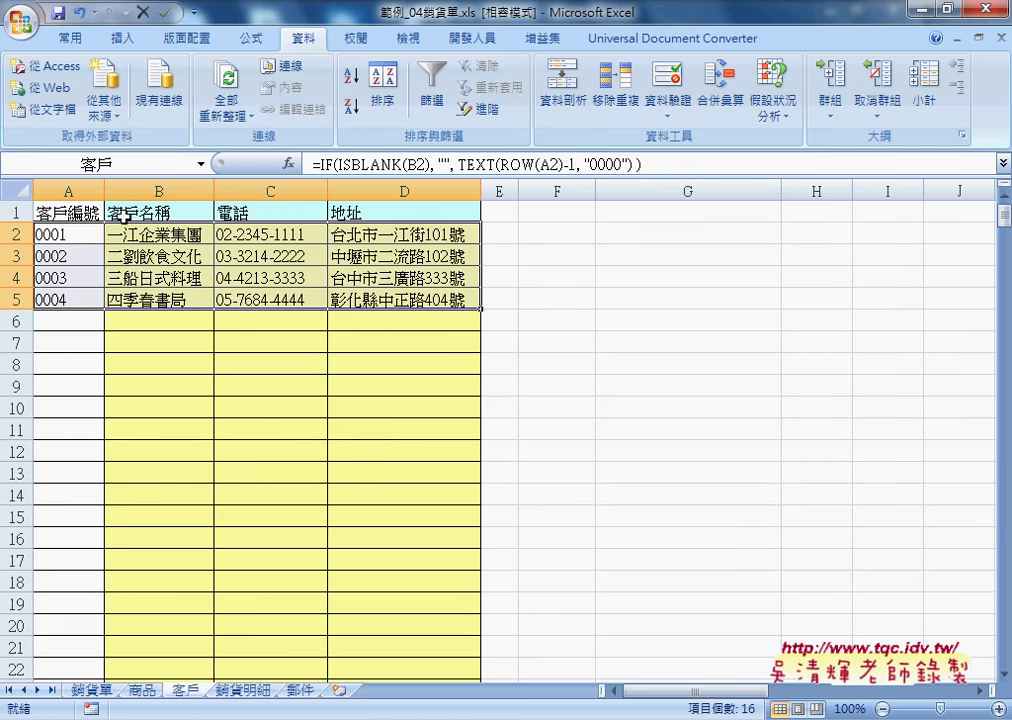
pyautogui.moveTo(45, 234); pyautogui.dragTo(412, 294)
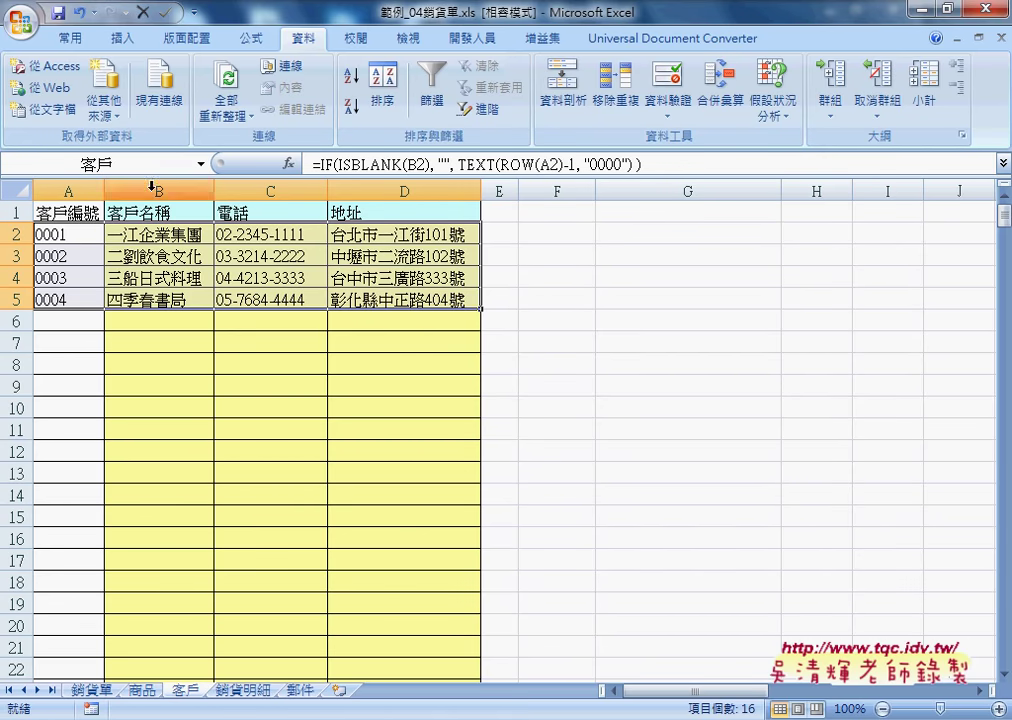
pyautogui.click(95, 690)
# Insert VLOOKUP into C3 from the lookup and reference function category.
pyautogui.click(219, 262)
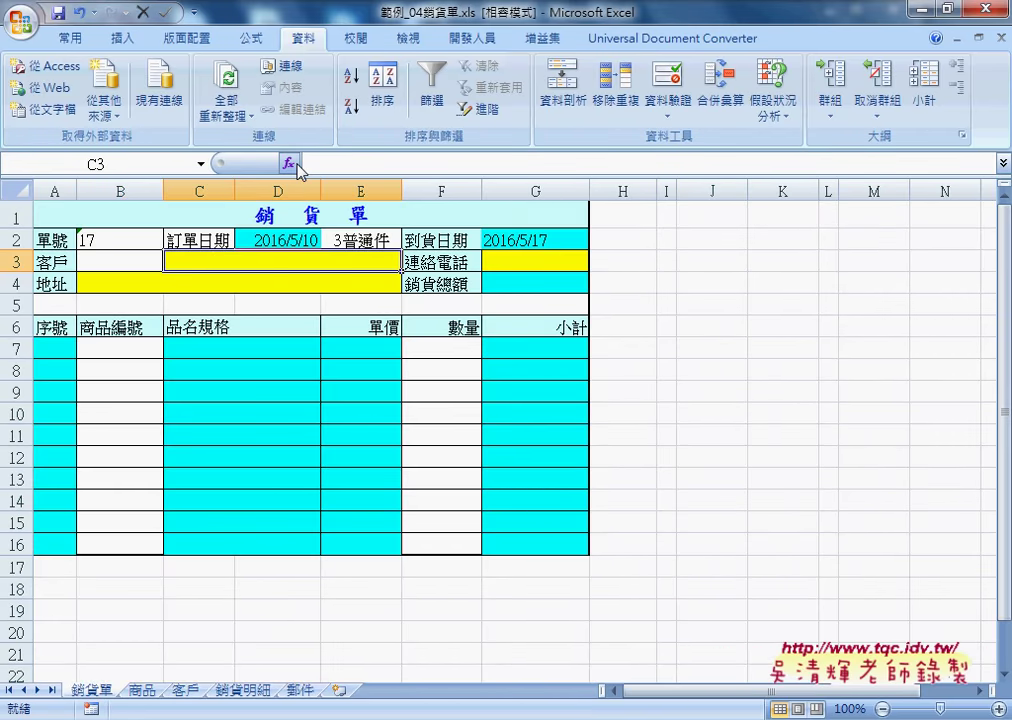
pyautogui.click(289, 163)
pyautogui.click(755, 291)
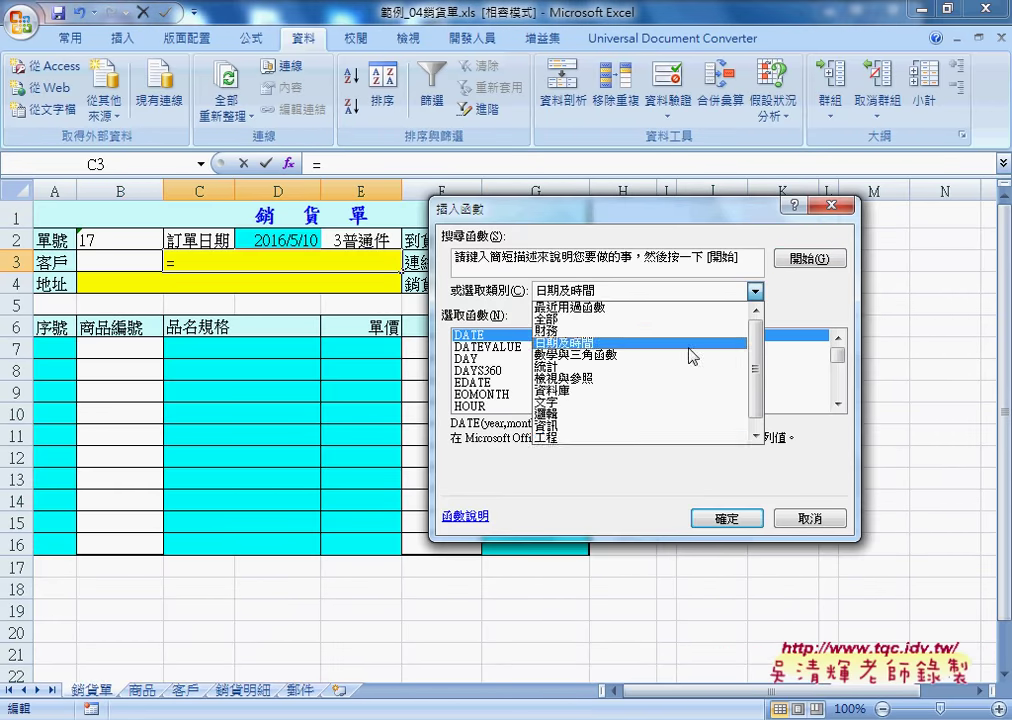
pyautogui.scroll(-1, 708, 432)
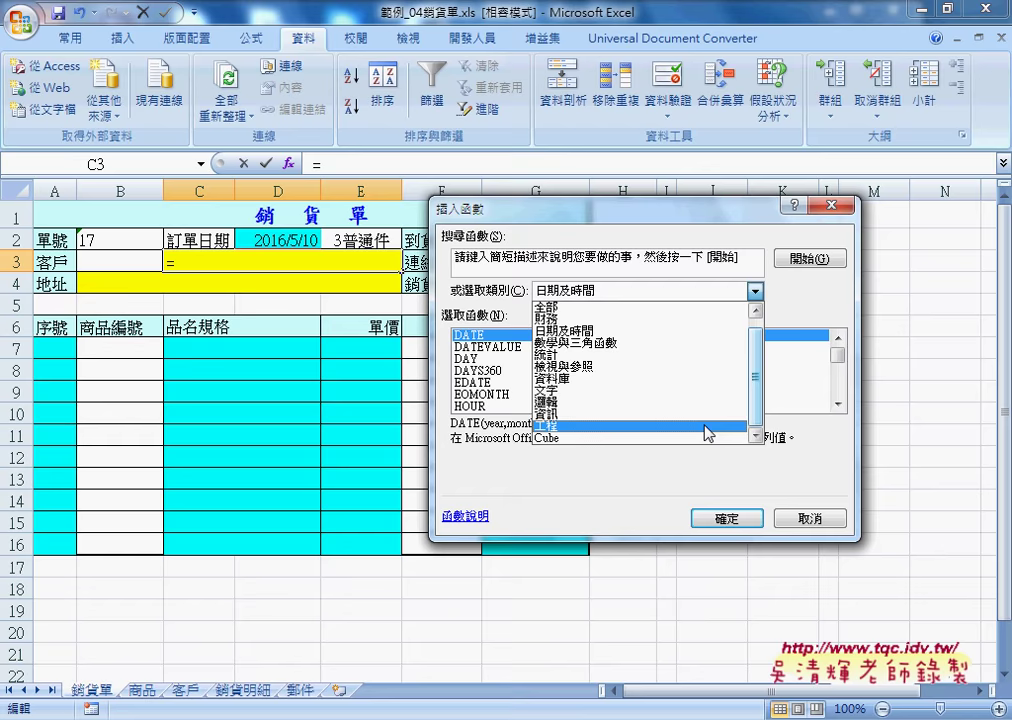
pyautogui.click(703, 366)
pyautogui.scroll(-4, 840, 403)
pyautogui.click(490, 406)
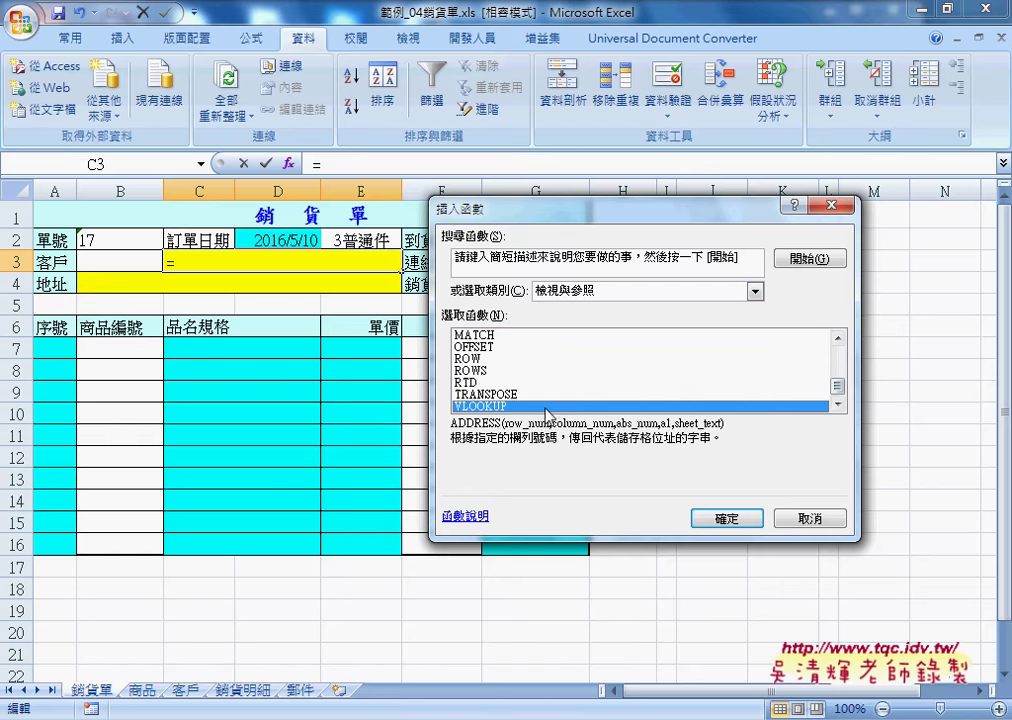
pyautogui.click(725, 517)
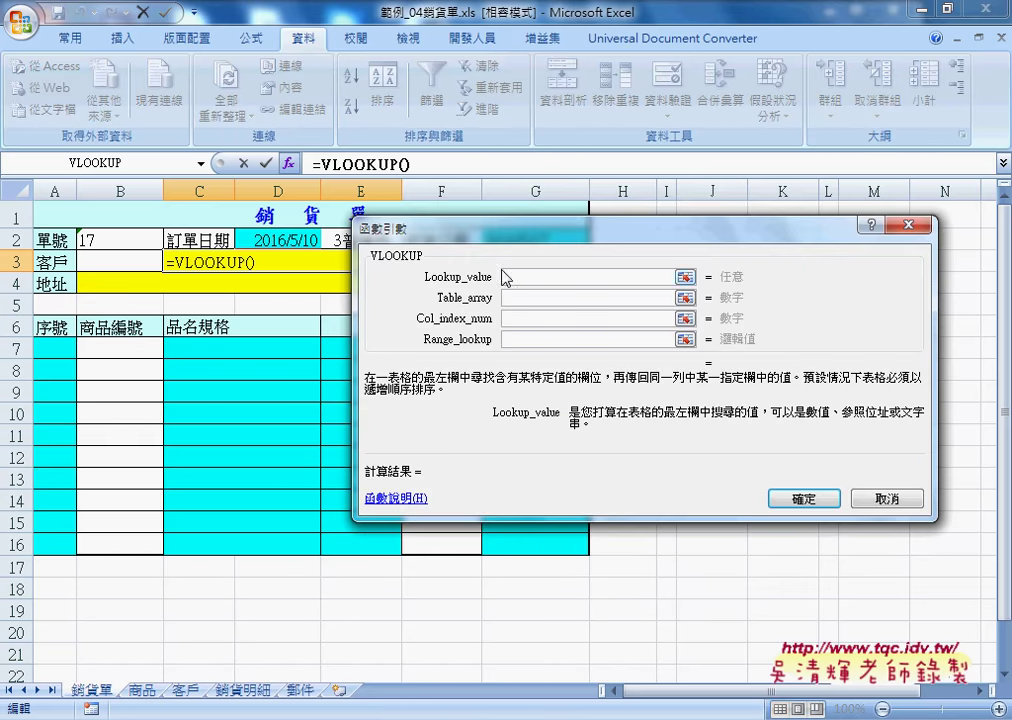
# Fill VLOOKUP with lookup value B3, table 客戶, column 2 and match 0.
pyautogui.click(116, 260)
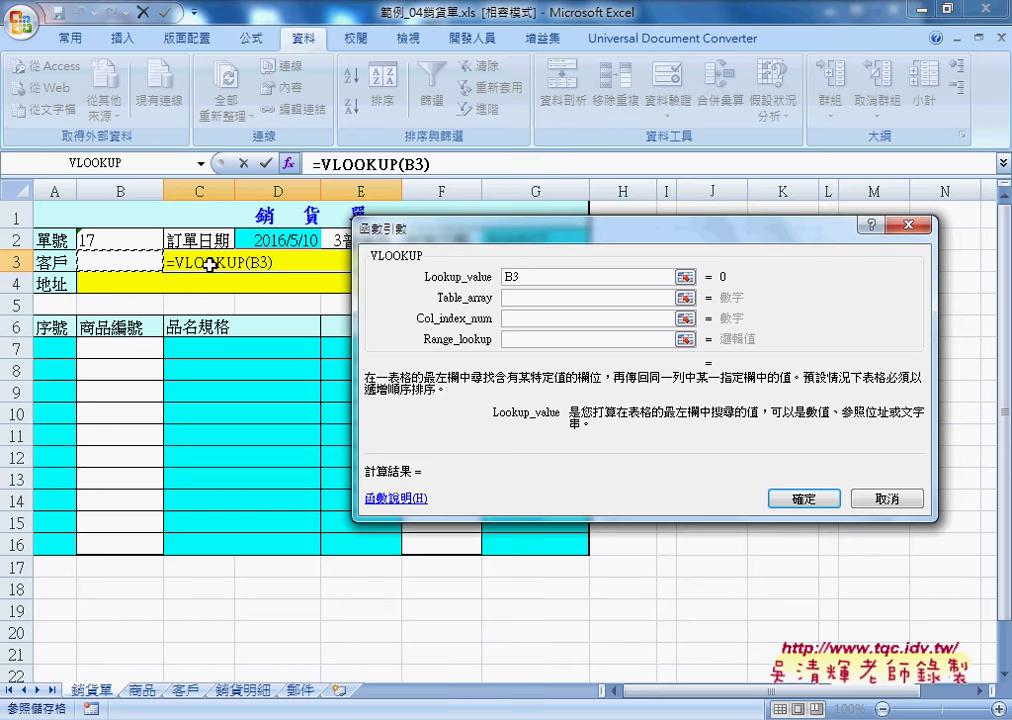
pyautogui.click(535, 298)
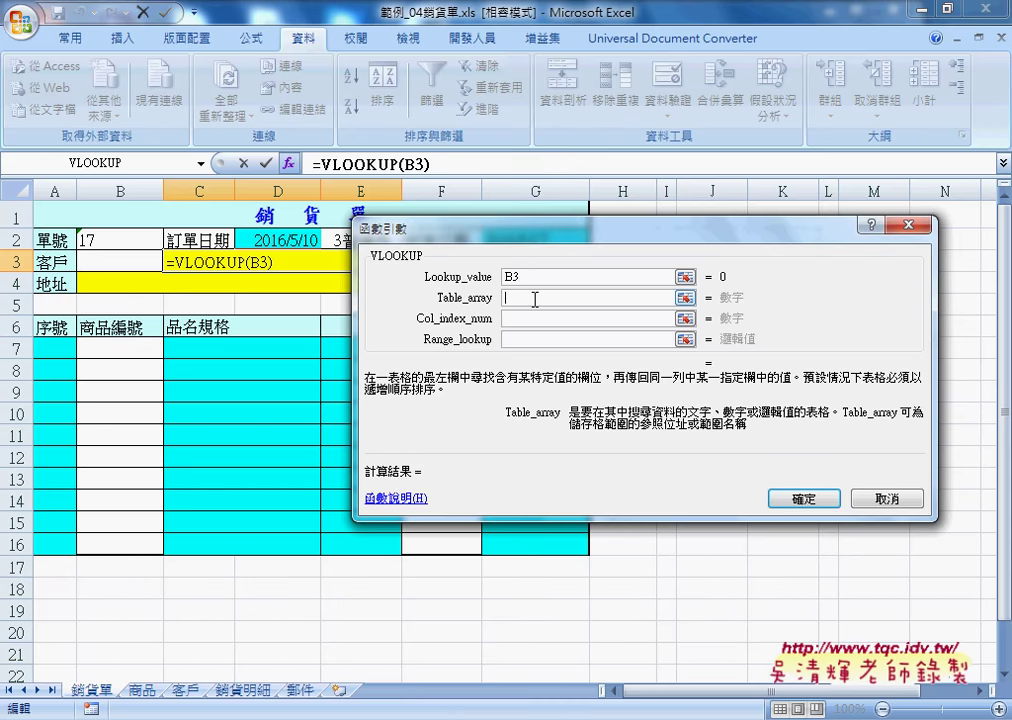
pyautogui.press('F3')
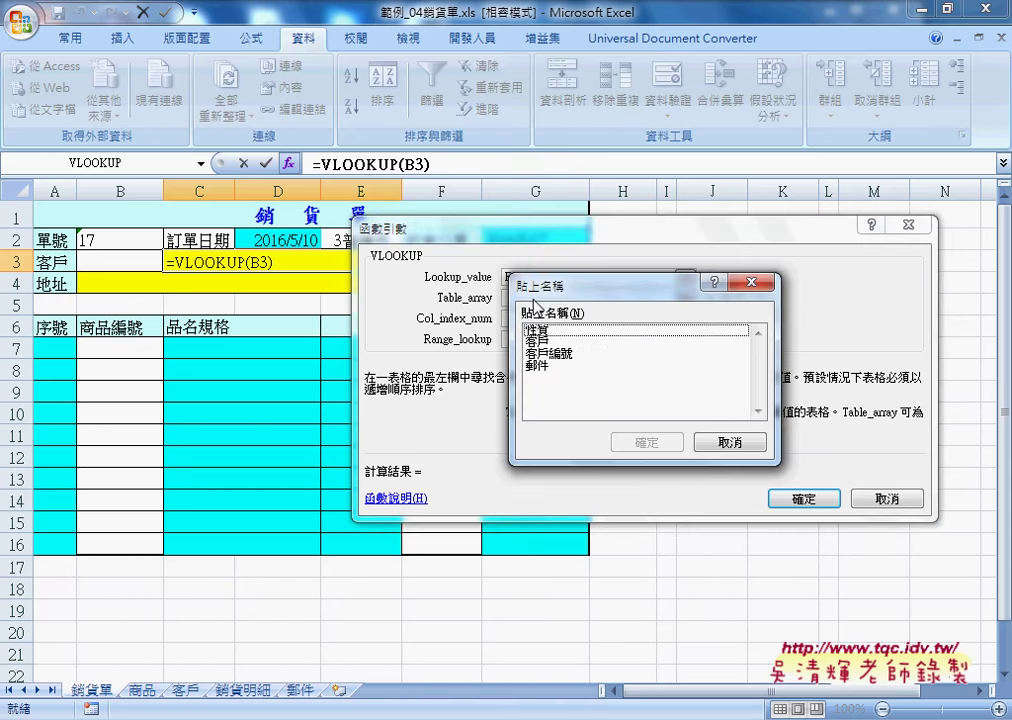
pyautogui.press('Down')
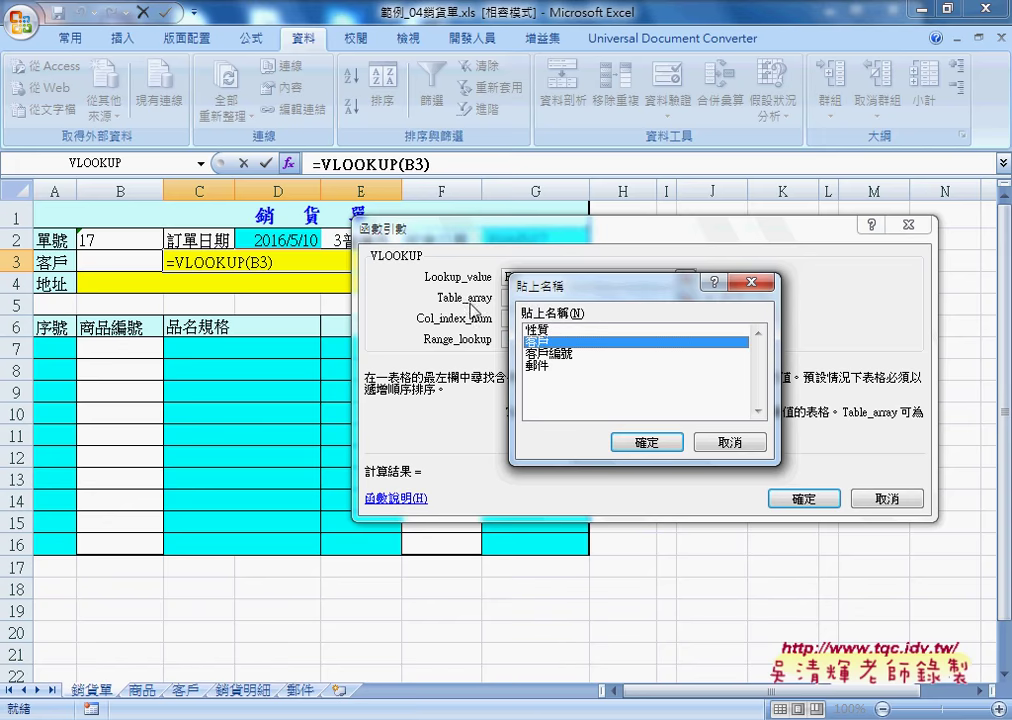
pyautogui.moveTo(561, 285); pyautogui.dragTo(556, 329)
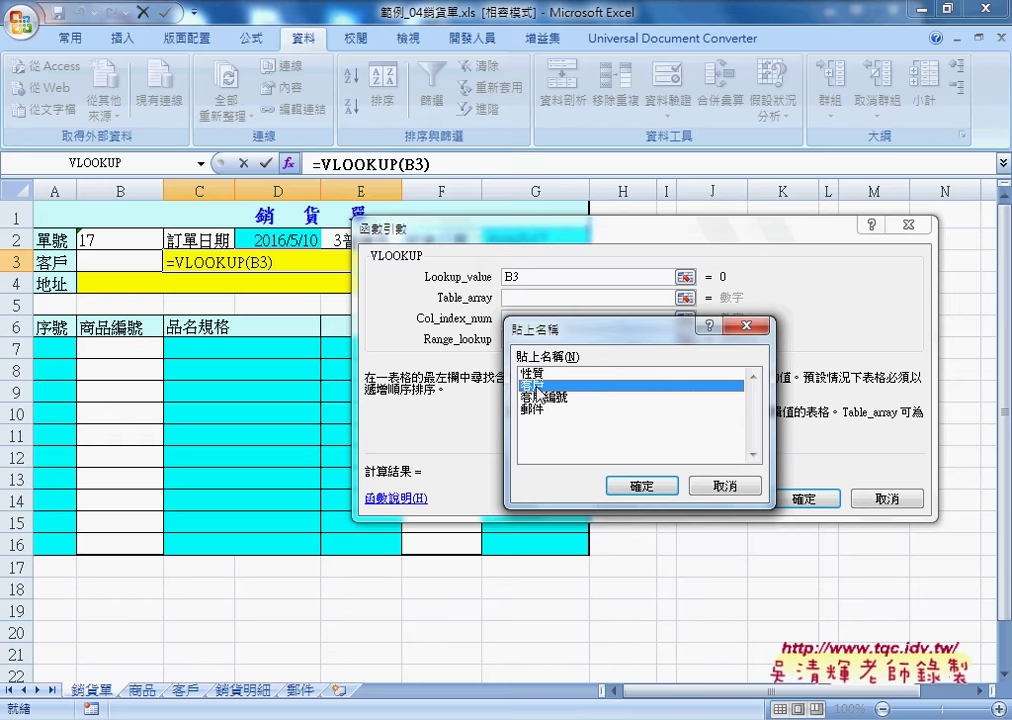
pyautogui.click(659, 485)
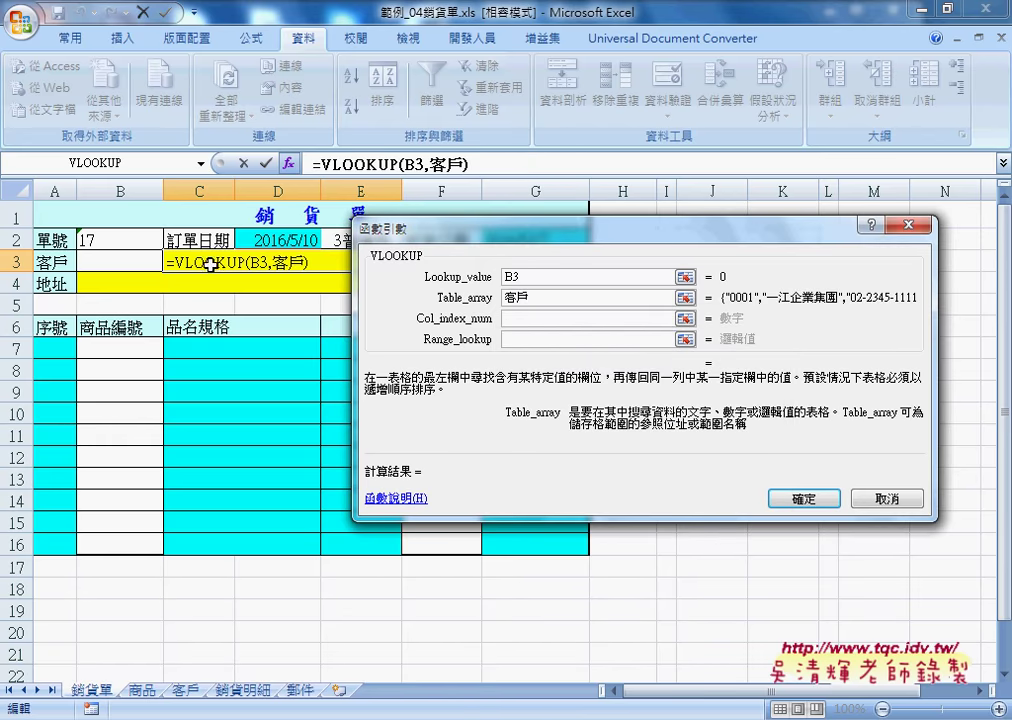
pyautogui.click(513, 320)
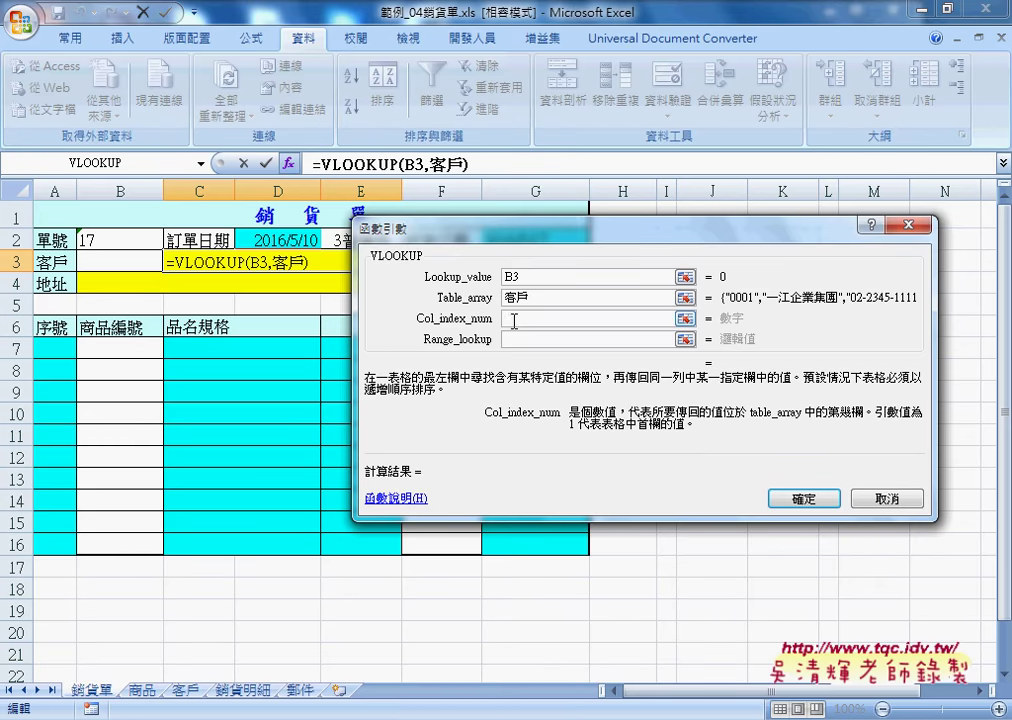
pyautogui.click(547, 298)
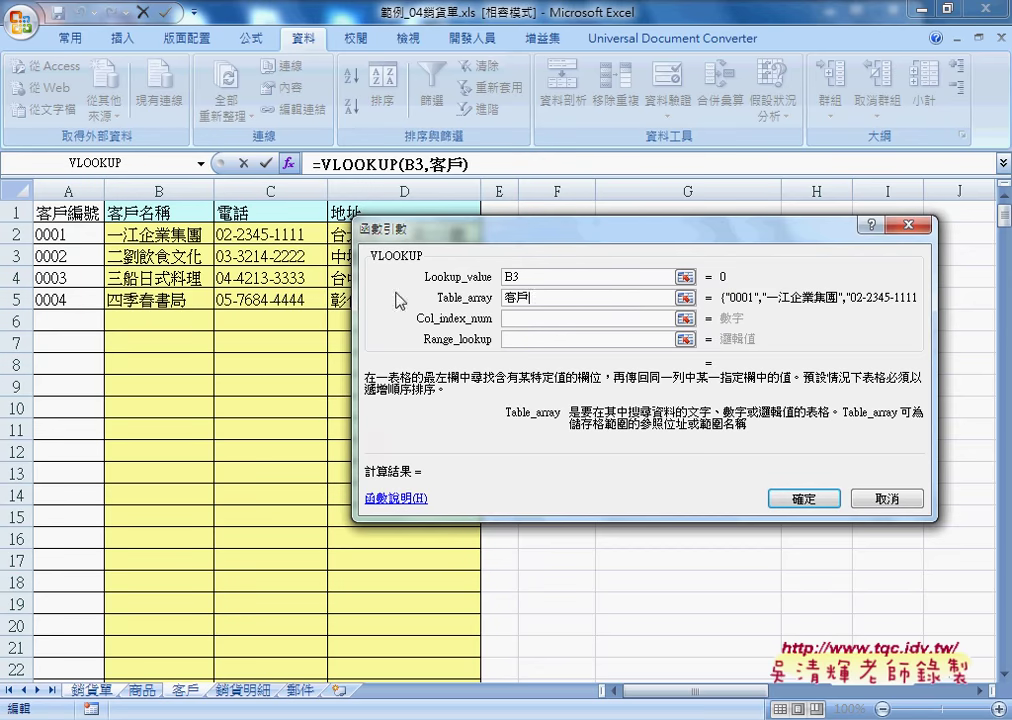
pyautogui.moveTo(472, 238); pyautogui.dragTo(548, 248)
pyautogui.click(609, 327)
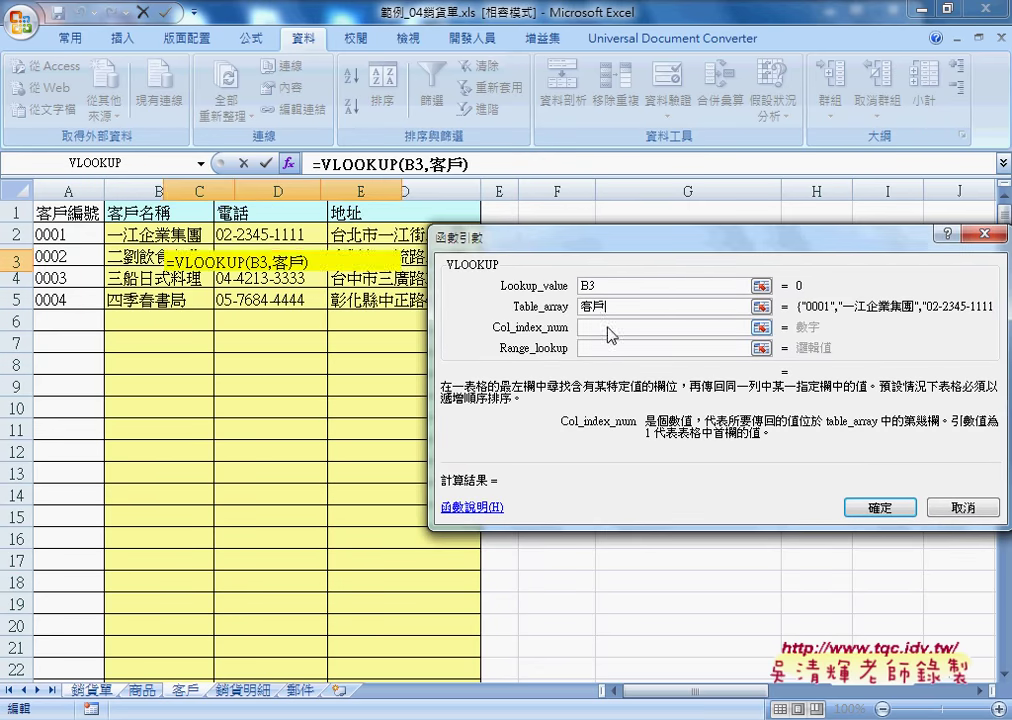
pyautogui.write('2')
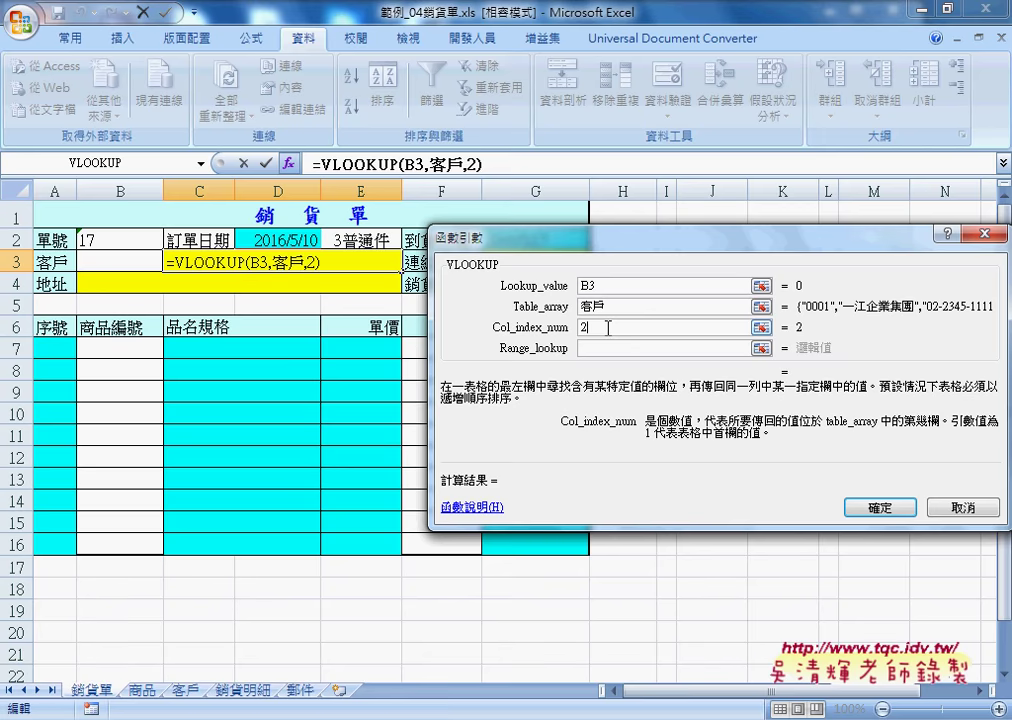
pyautogui.click(603, 349)
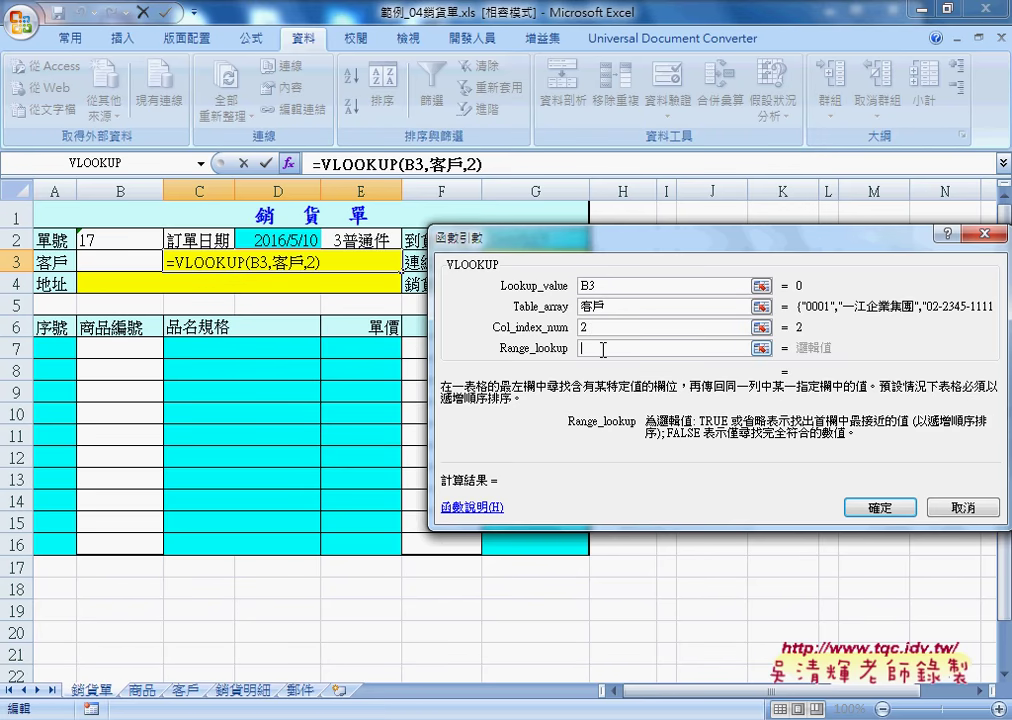
pyautogui.write('0')
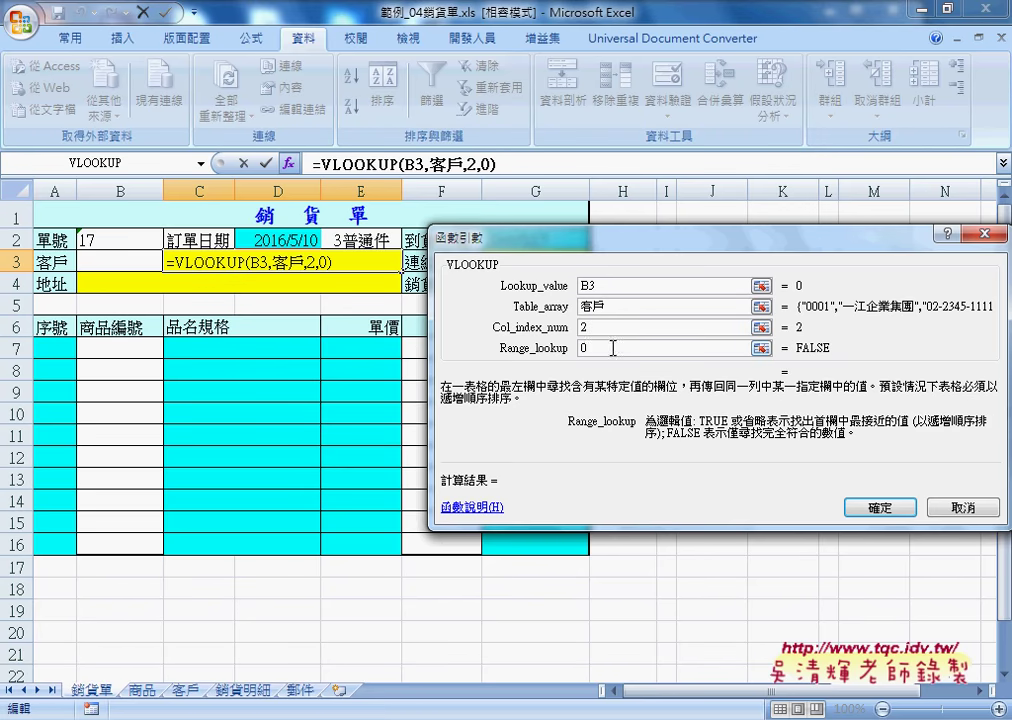
pyautogui.click(878, 507)
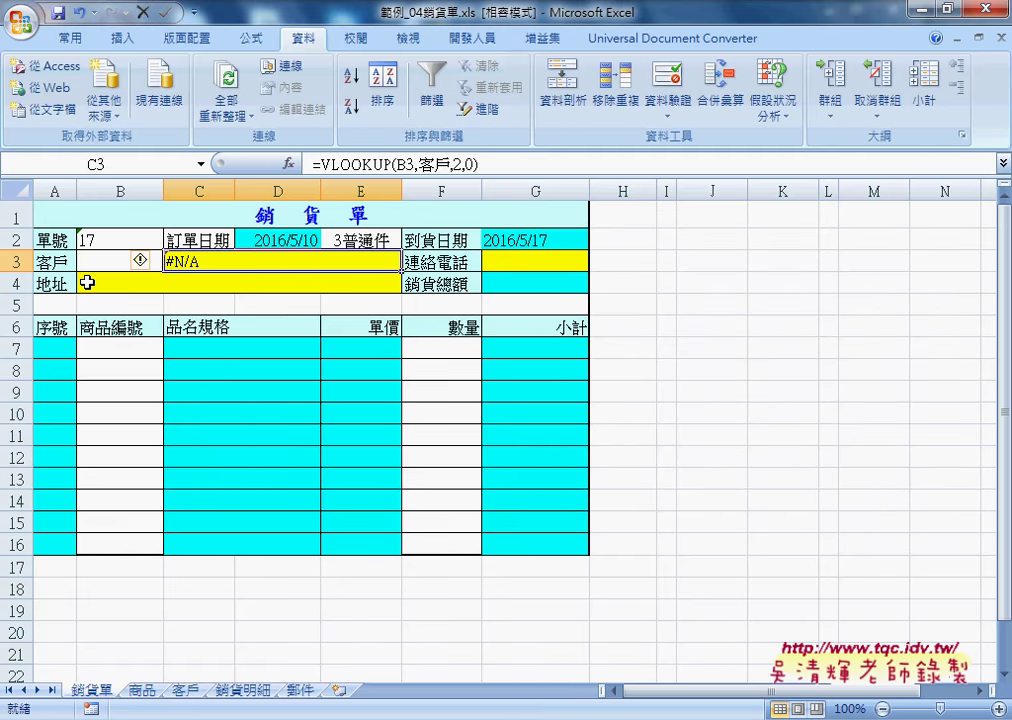
pyautogui.click(130, 262)
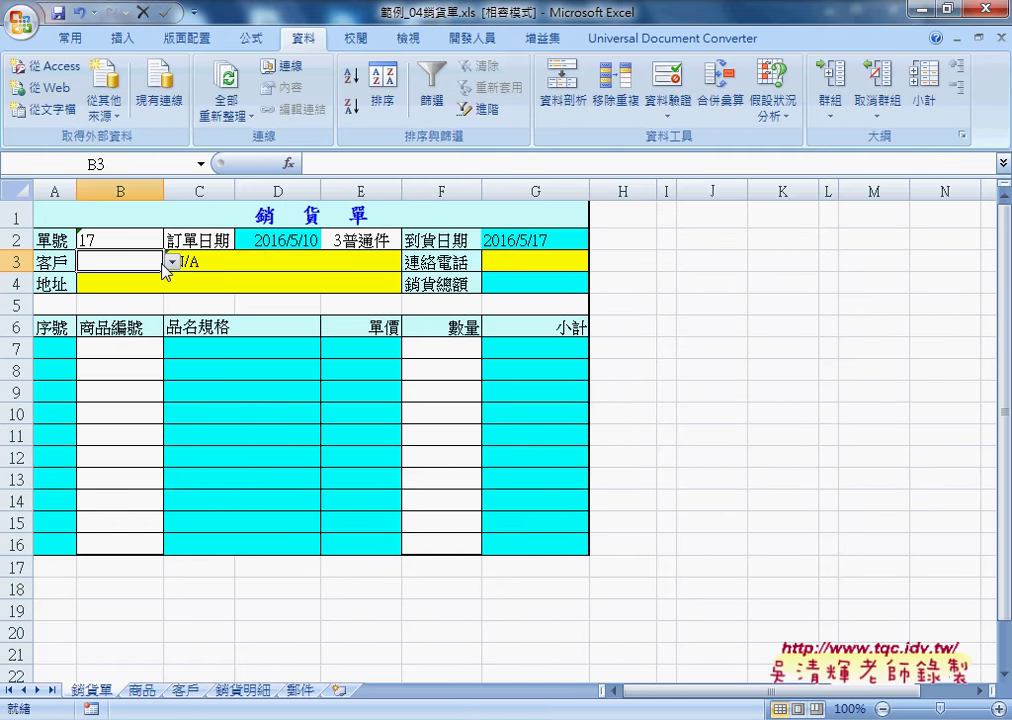
pyautogui.click(171, 263)
pyautogui.click(92, 277)
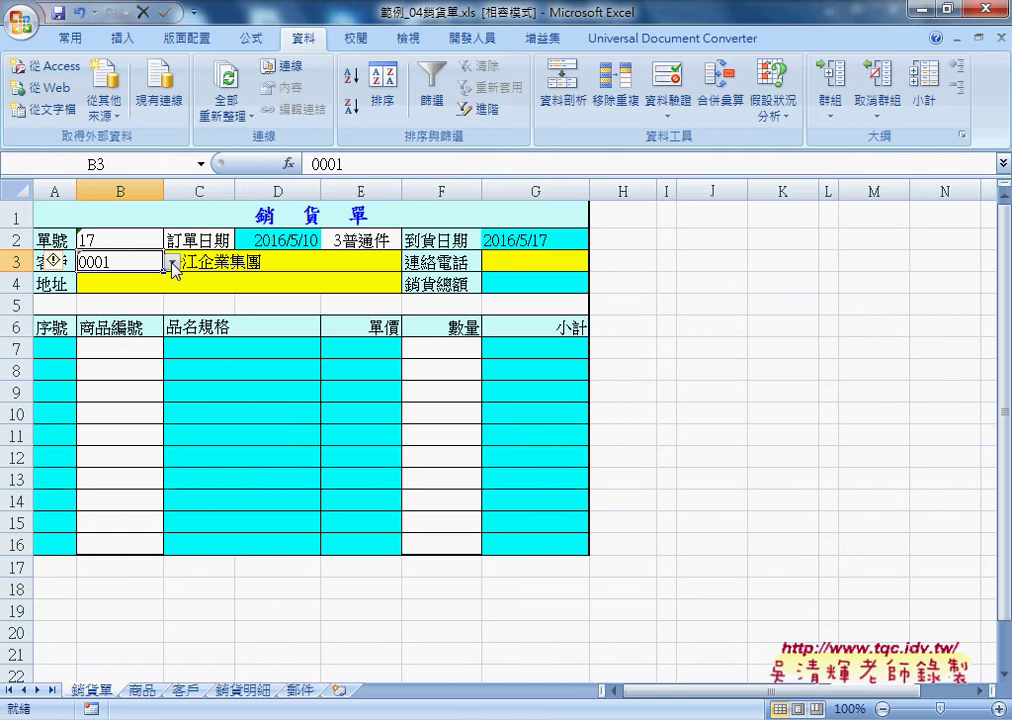
pyautogui.press('Delete')
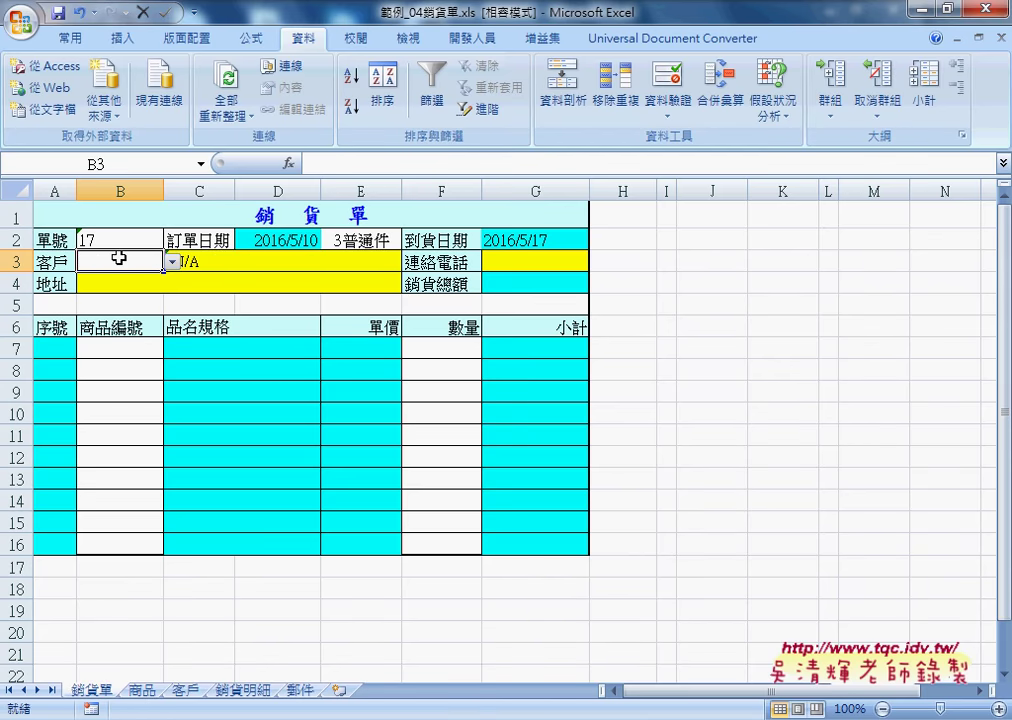
pyautogui.click(221, 262)
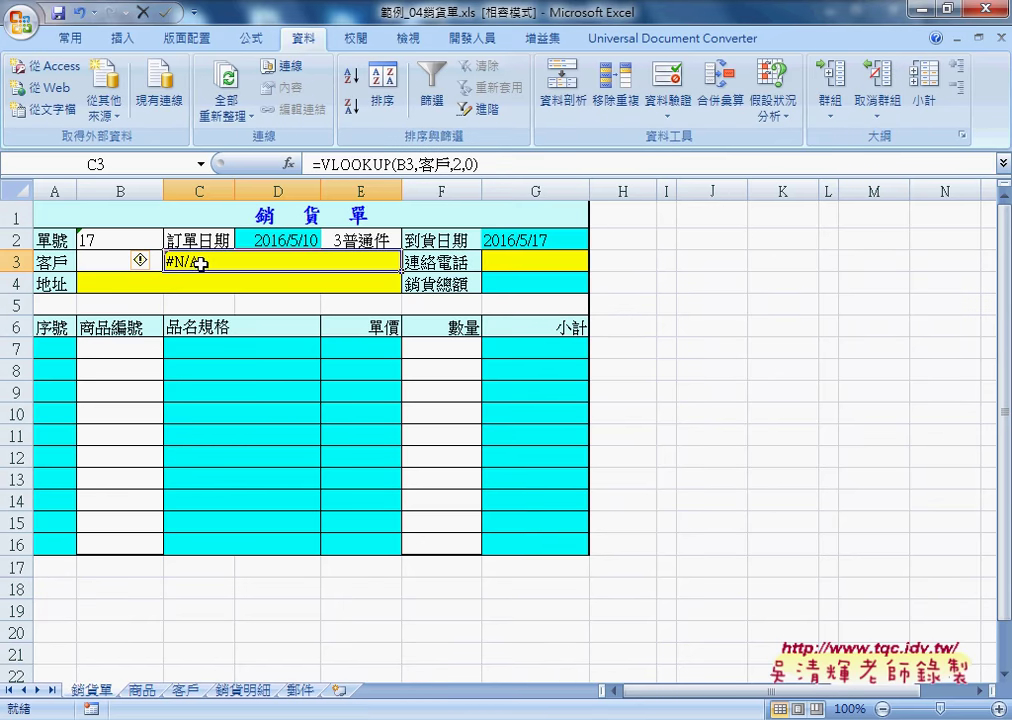
# Cut C3's old VLOOKUP formula and insert the logical IF function instead.
pyautogui.moveTo(316, 163); pyautogui.dragTo(520, 165)
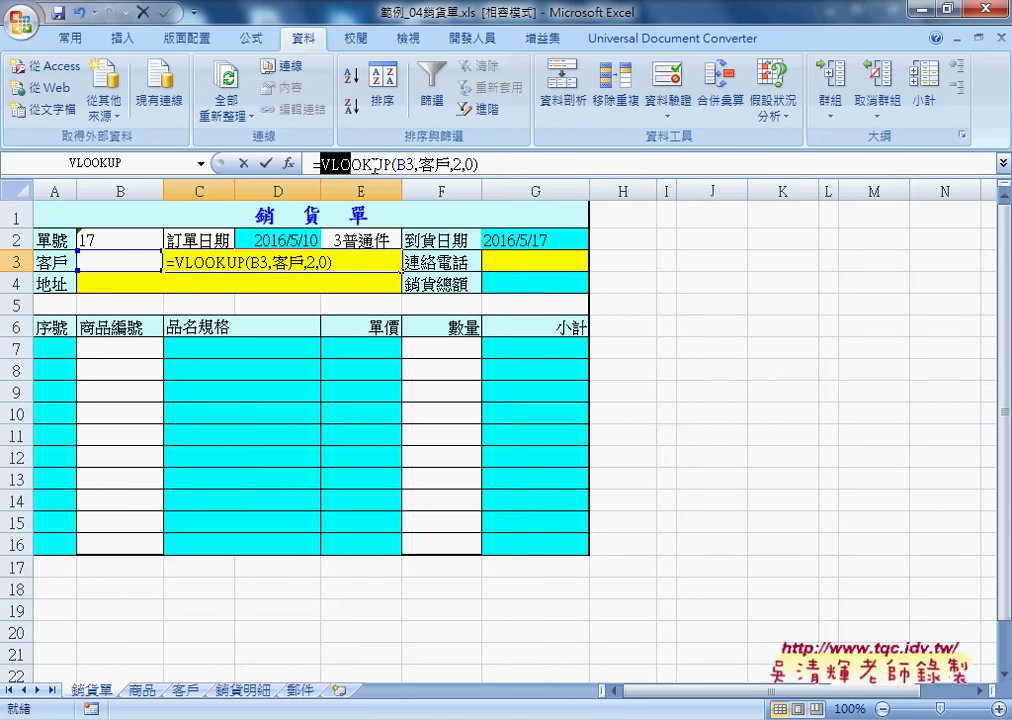
pyautogui.rightClick(471, 168)
pyautogui.click(514, 180)
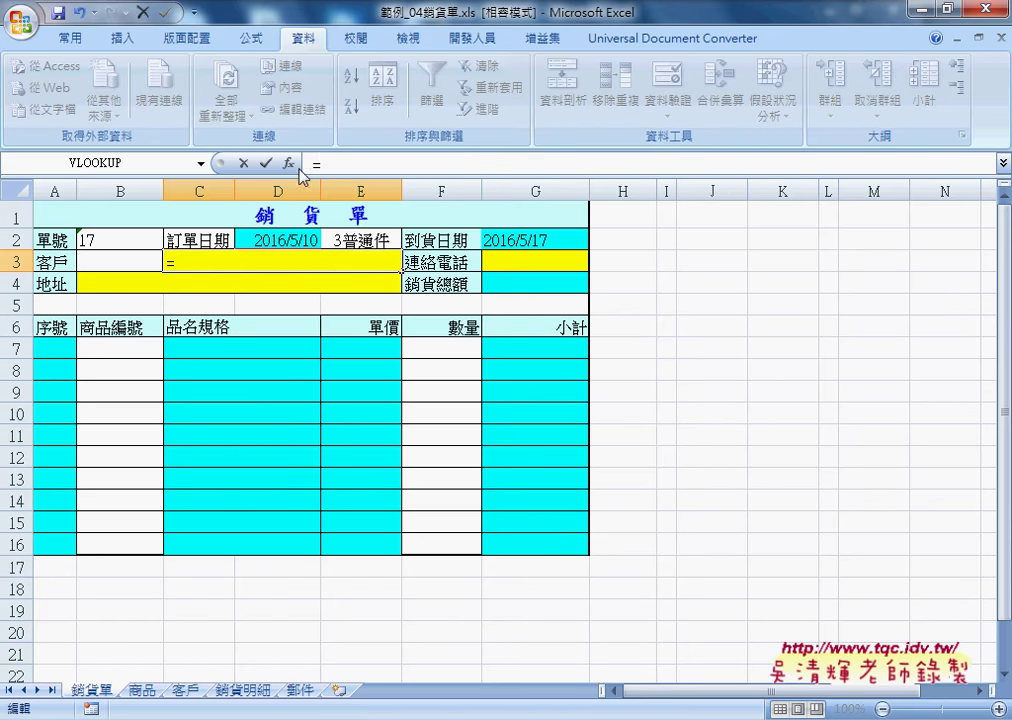
pyautogui.click(288, 163)
pyautogui.click(748, 299)
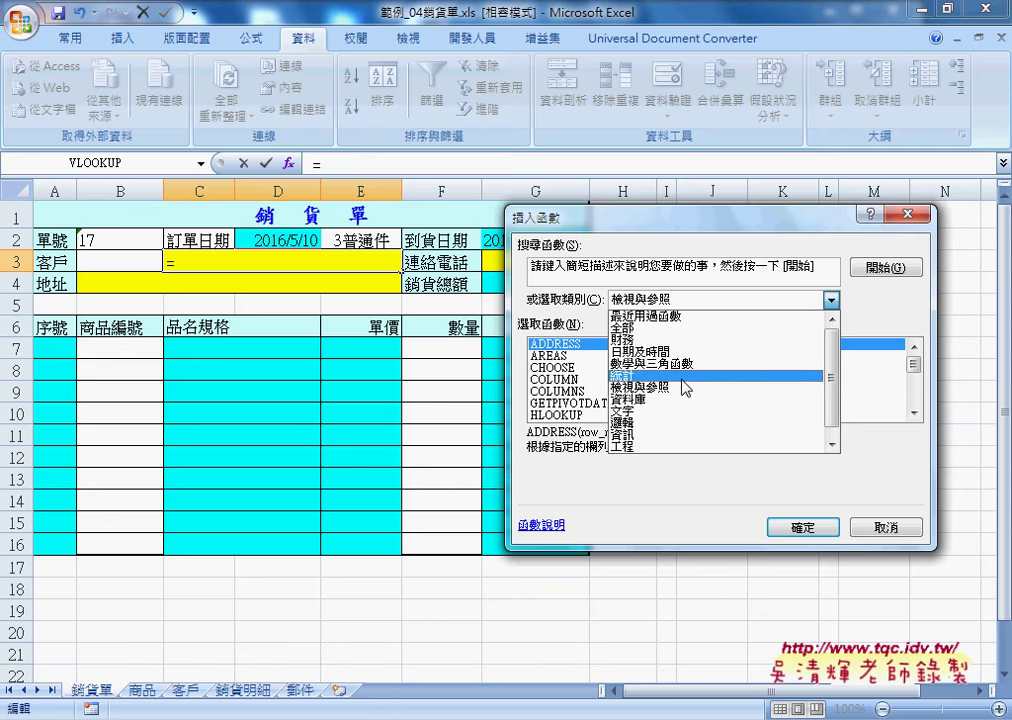
pyautogui.click(679, 424)
pyautogui.click(535, 367)
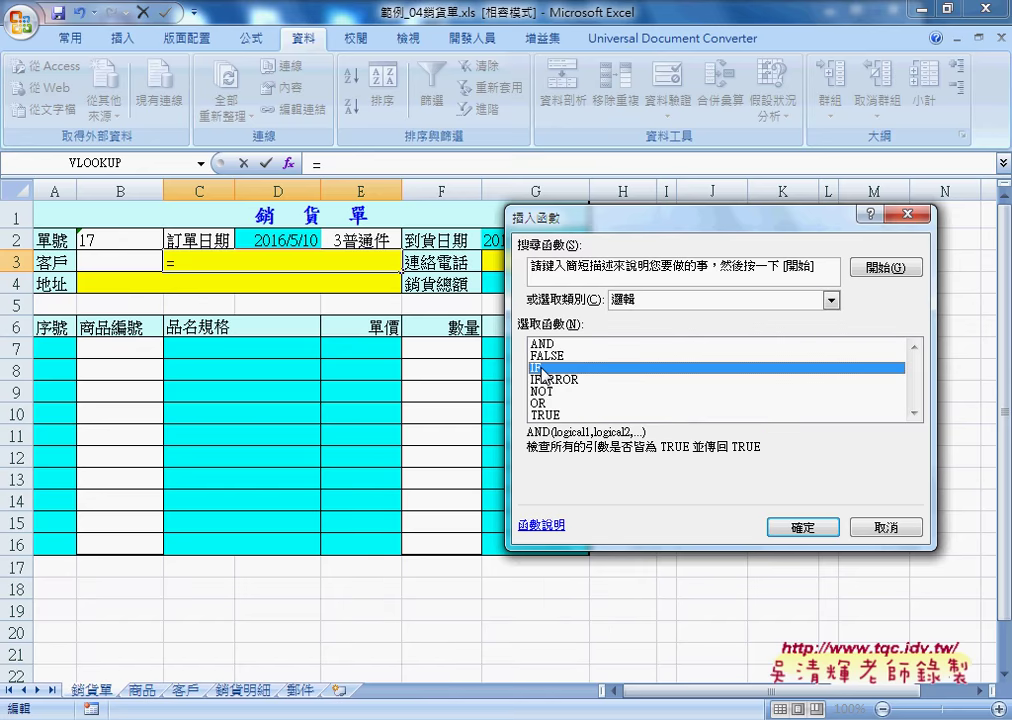
pyautogui.click(795, 526)
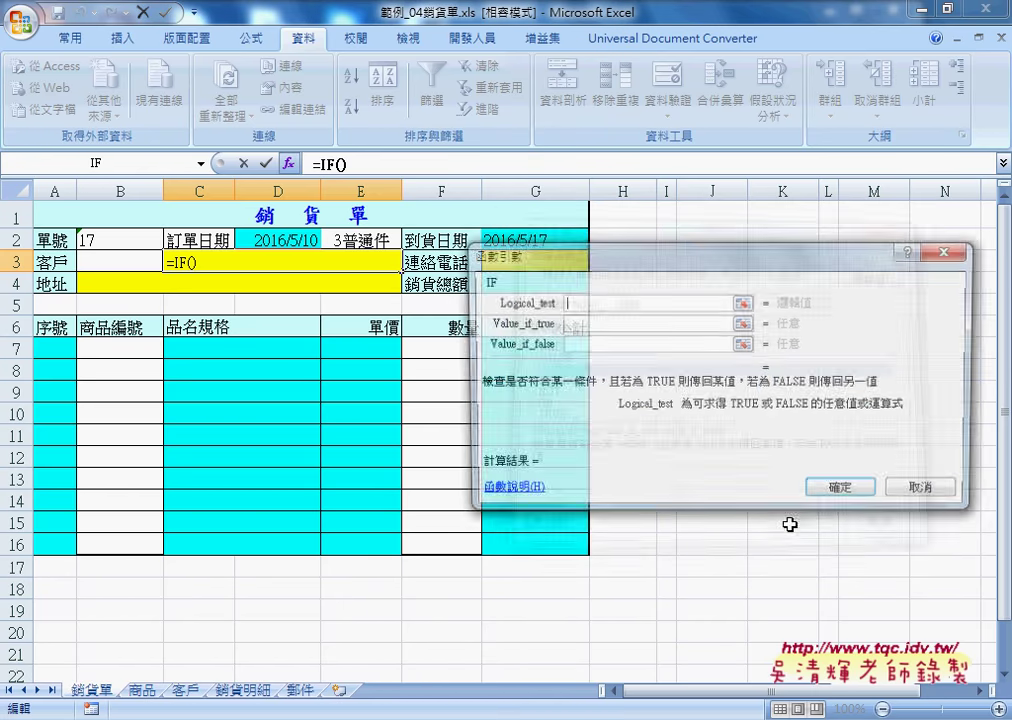
# Set IF to B3="", "", VLOOKUP(B3,客戶,2,0) and open B3's ID list to test.
pyautogui.click(117, 263)
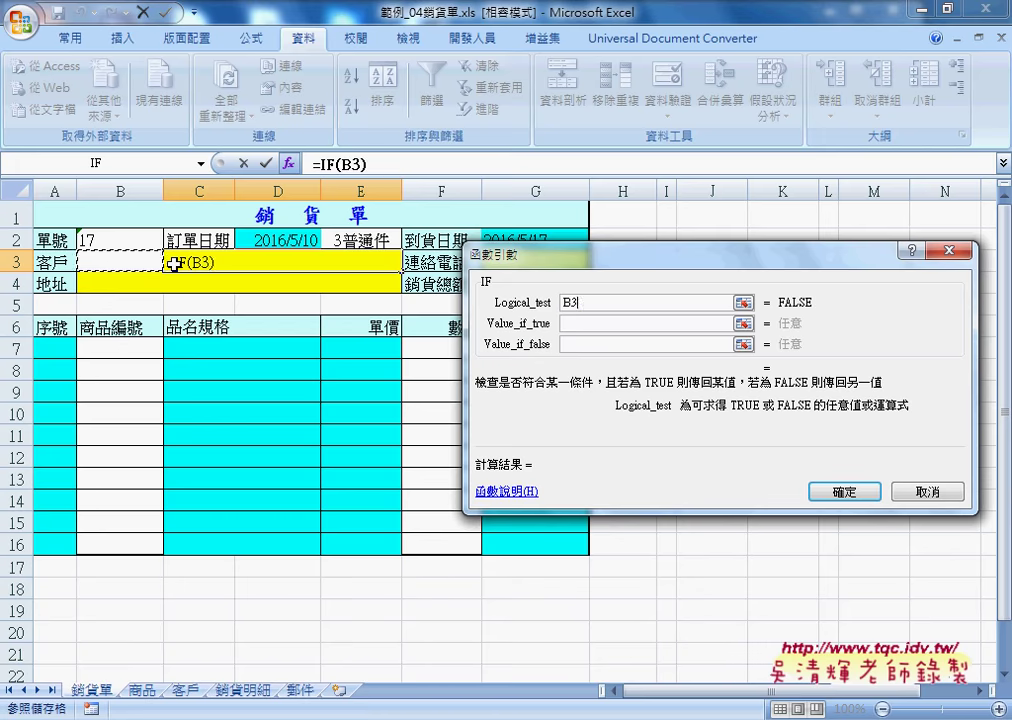
pyautogui.write('==')
pyautogui.press('BackSpace')
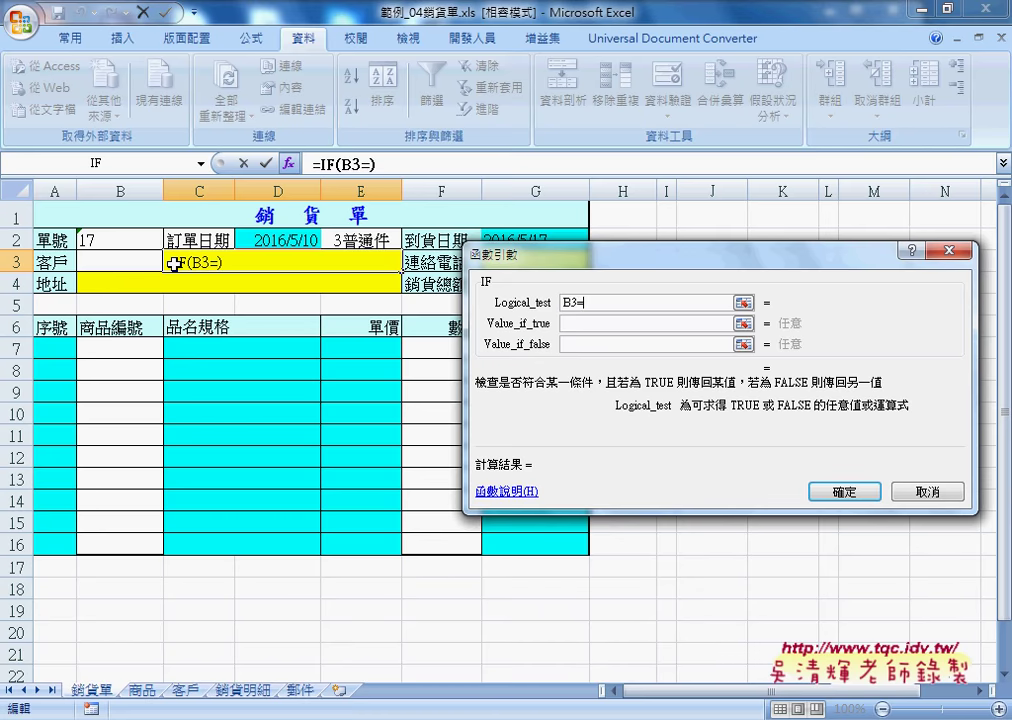
pyautogui.write('""')
pyautogui.press('Tab')
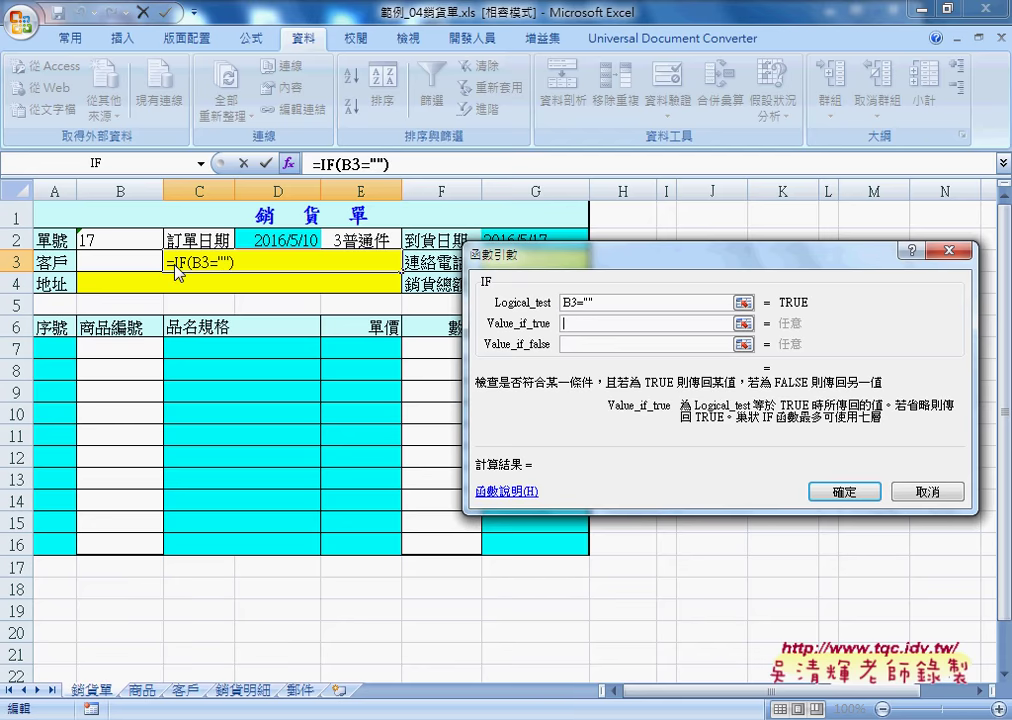
pyautogui.write('""')
pyautogui.press('Tab')
pyautogui.write('VLOOKUP(B3,客戶,2,0)')
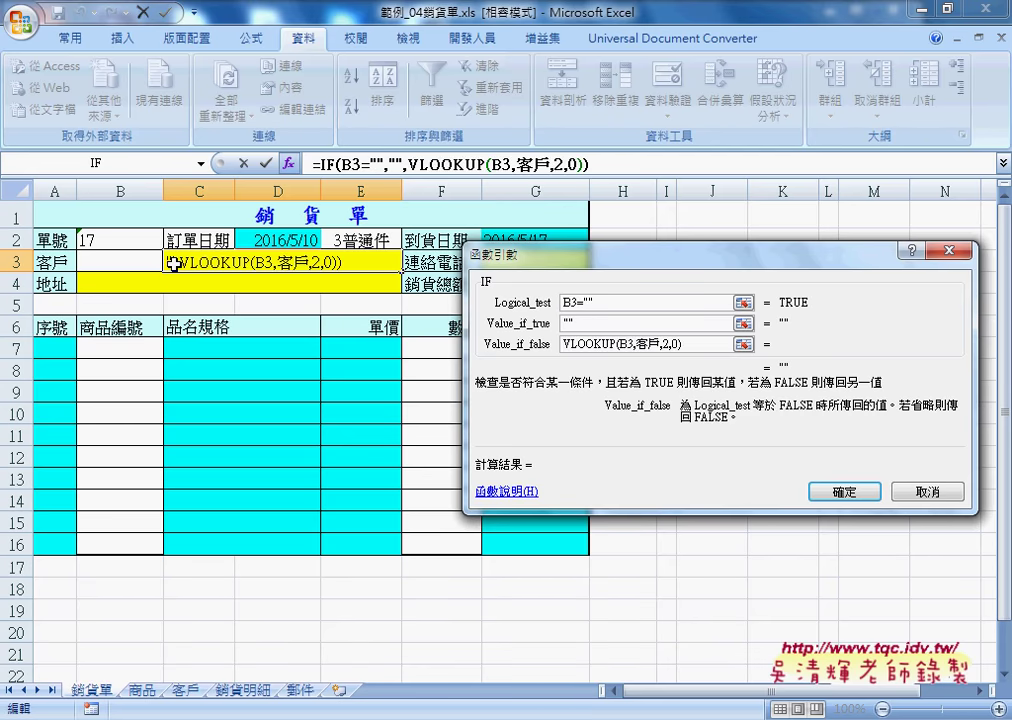
pyautogui.click(594, 302)
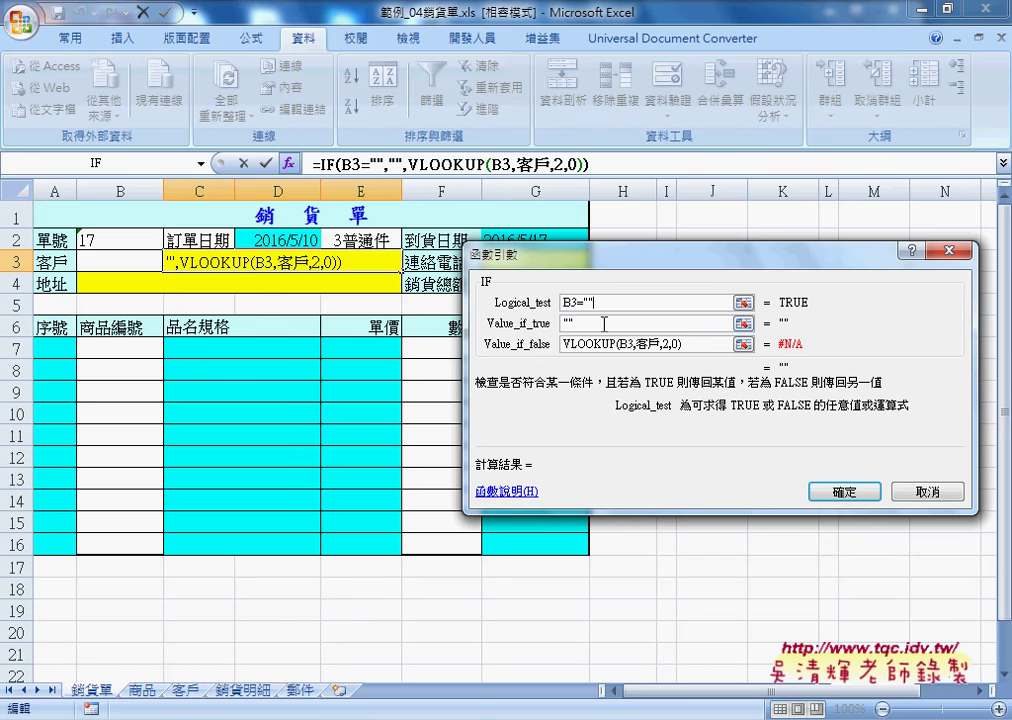
pyautogui.click(604, 323)
pyautogui.click(840, 491)
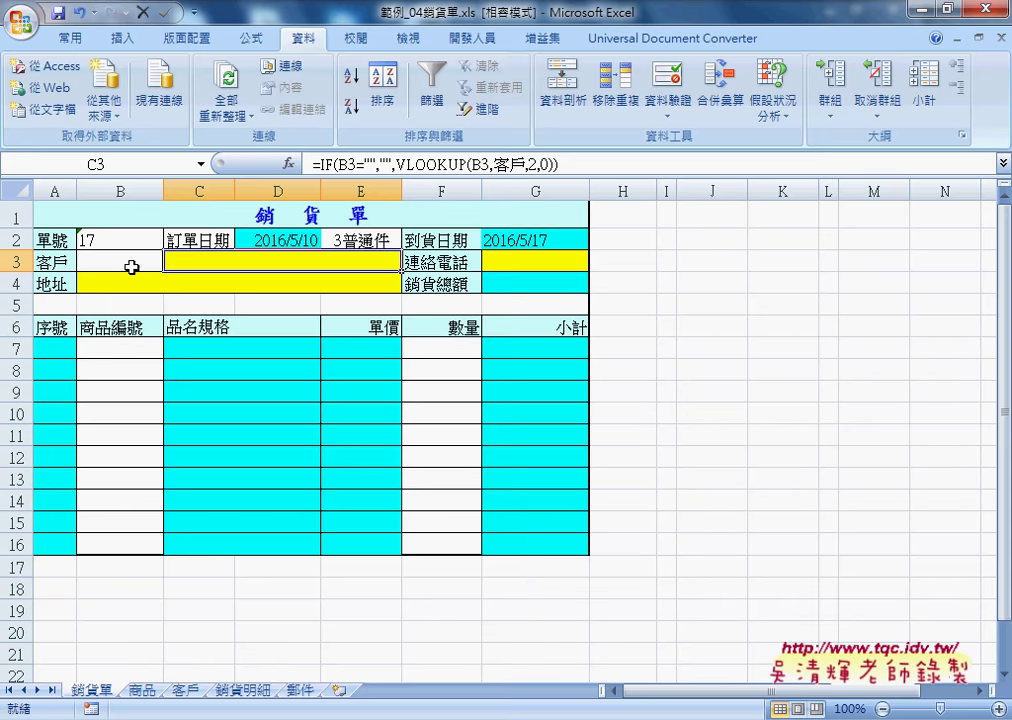
pyautogui.click(120, 259)
pyautogui.click(171, 261)
# Test the name lookup with customers 0001 and 0002, then copy C3's formula.
pyautogui.click(142, 276)
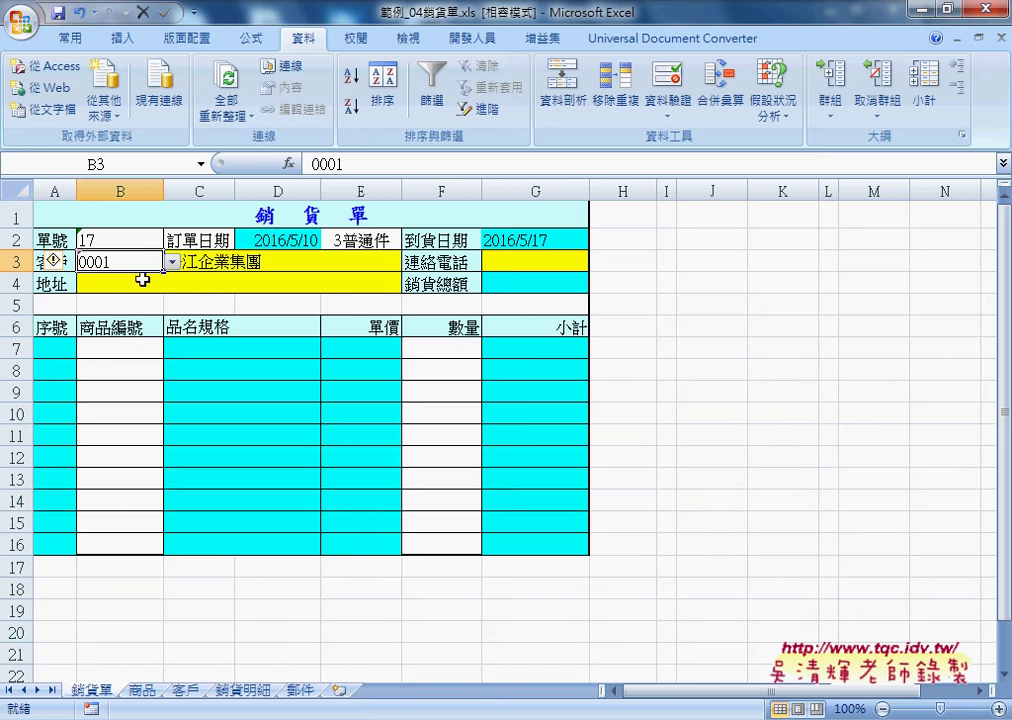
pyautogui.click(172, 261)
pyautogui.click(140, 287)
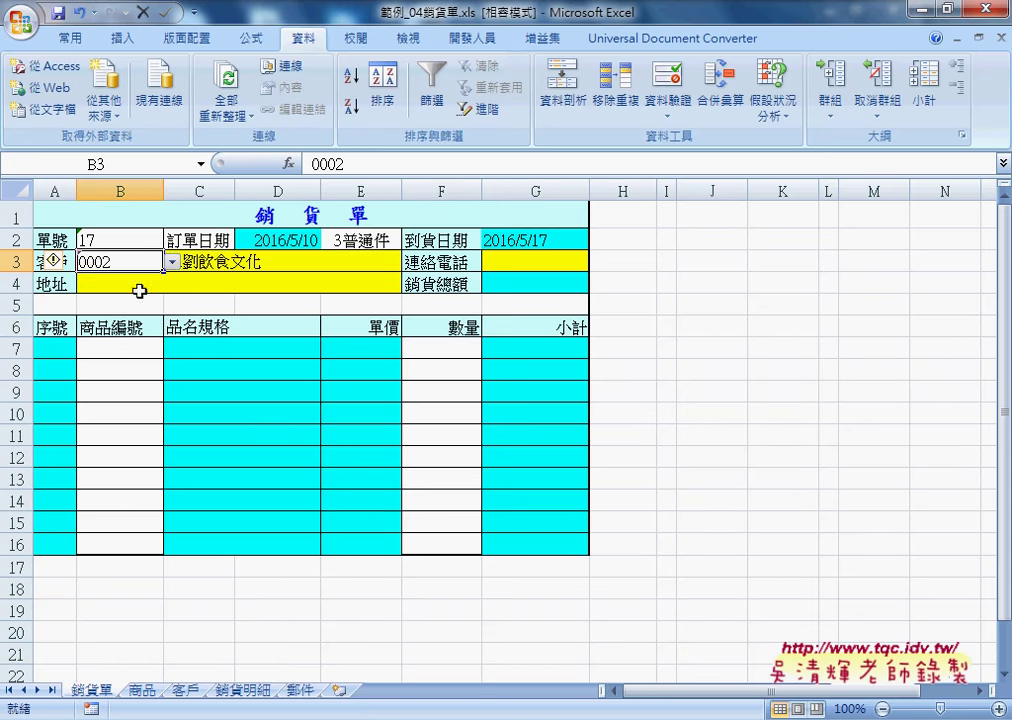
pyautogui.click(244, 263)
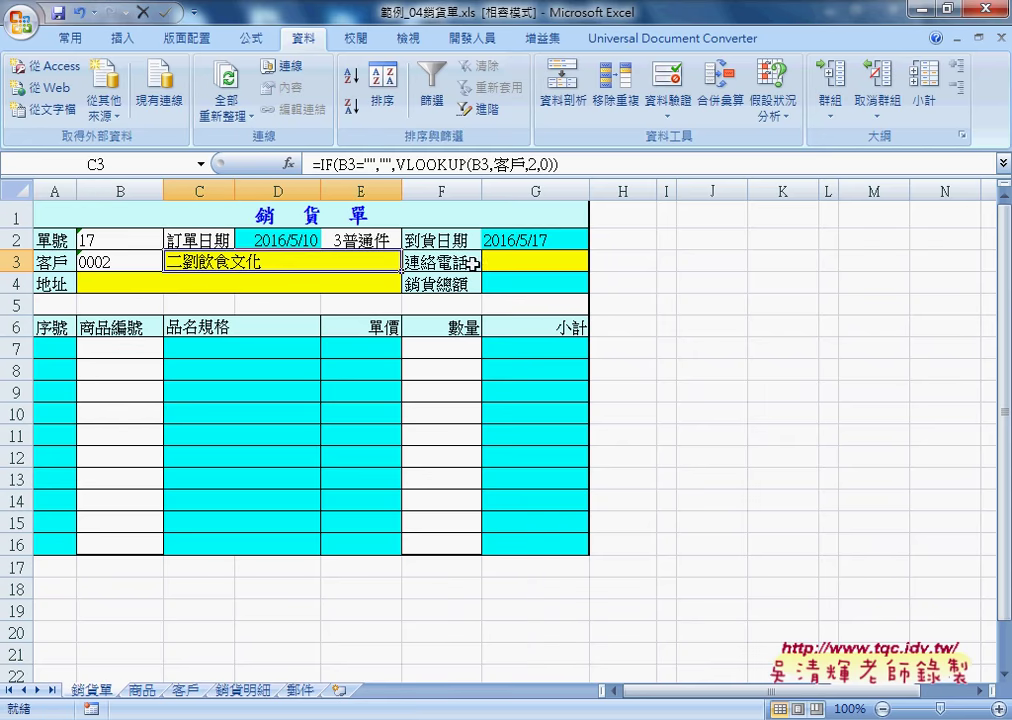
pyautogui.click(526, 163)
pyautogui.moveTo(526, 163); pyautogui.dragTo(313, 163)
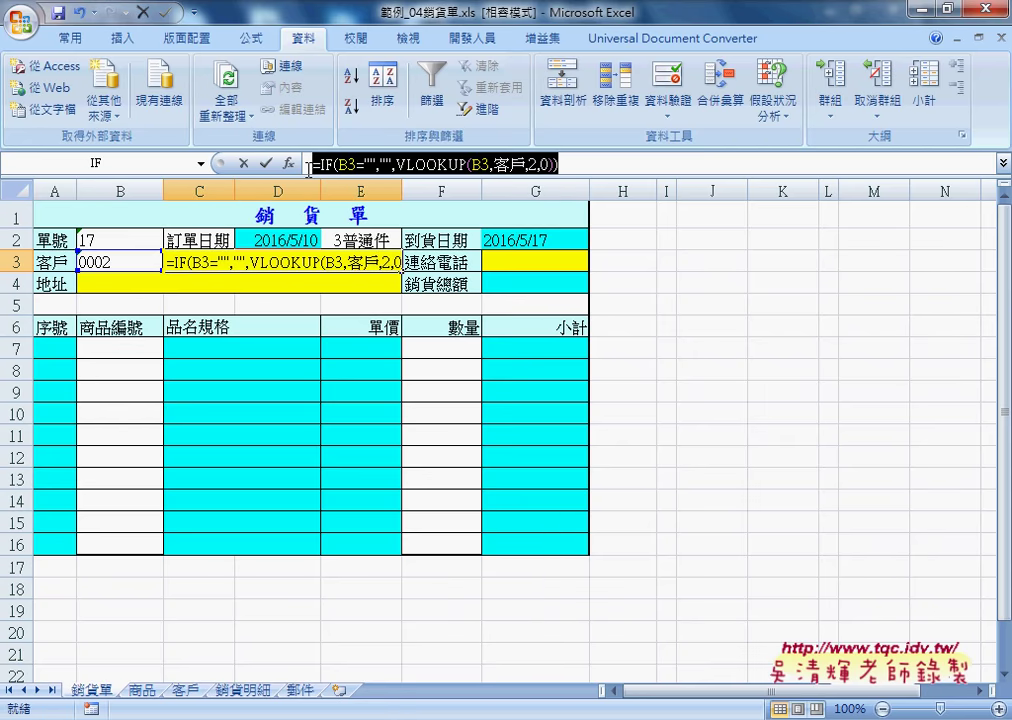
pyautogui.rightClick(365, 166)
pyautogui.click(400, 204)
pyautogui.press('Escape')
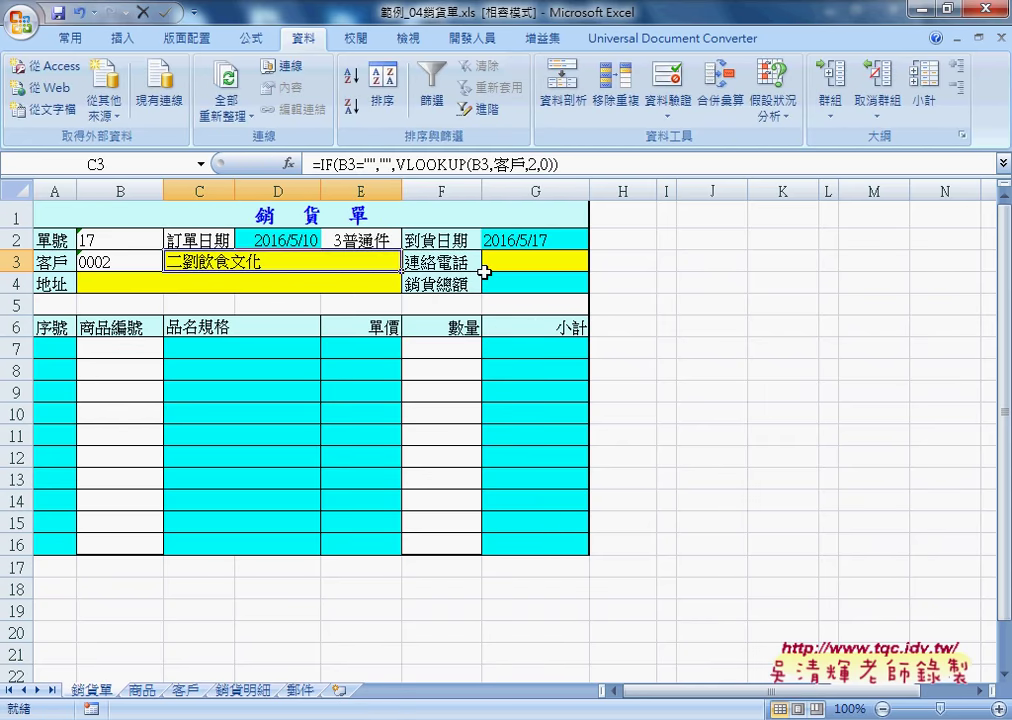
# Paste the lookup into G3, changing its column number to return the contact phone.
pyautogui.click(490, 262)
pyautogui.click(372, 168)
pyautogui.hotkey('ctrl', 'v')
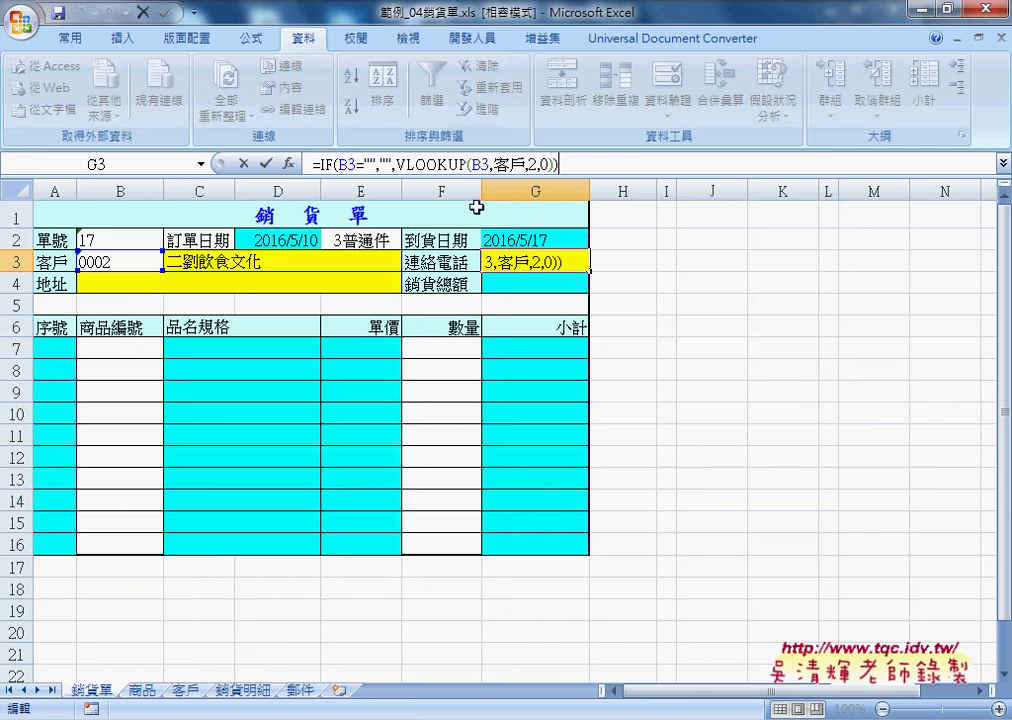
pyautogui.click(540, 165)
pyautogui.write('2')
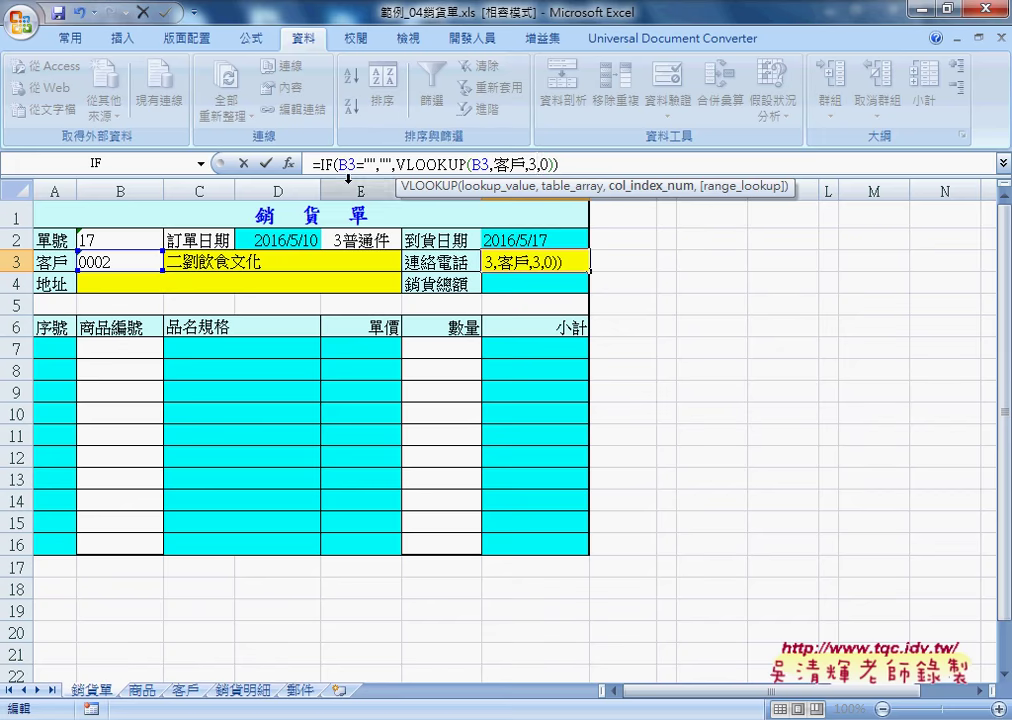
pyautogui.click(265, 163)
# Paste the lookup into B4 with column 4 to return the customer address.
pyautogui.click(140, 283)
pyautogui.click(326, 163)
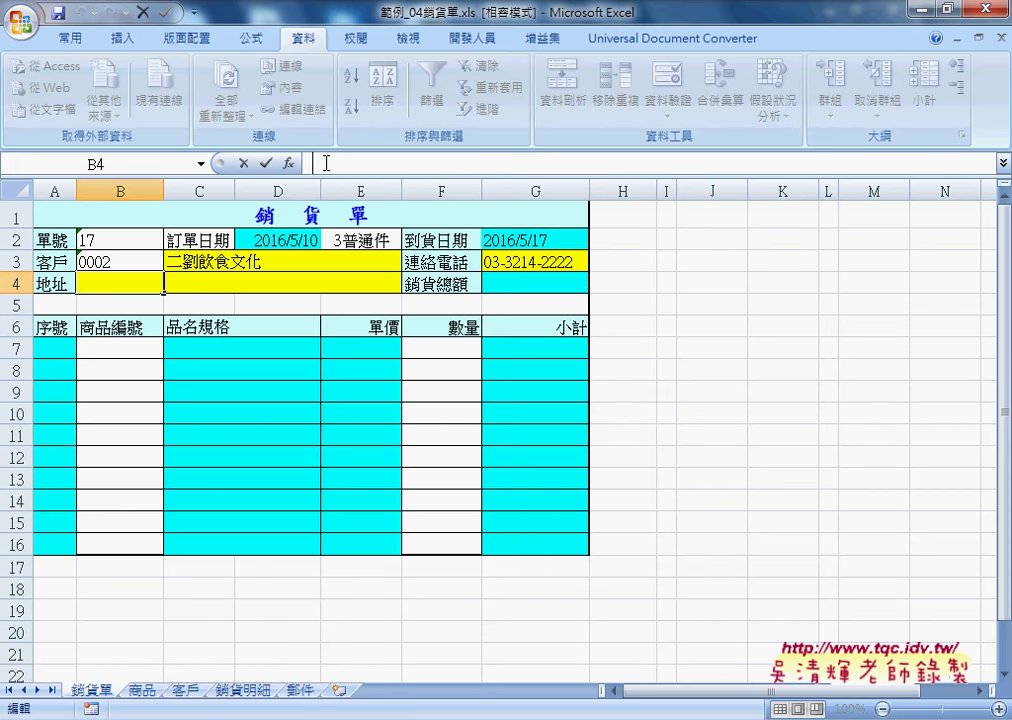
pyautogui.hotkey('ctrl', 'v')
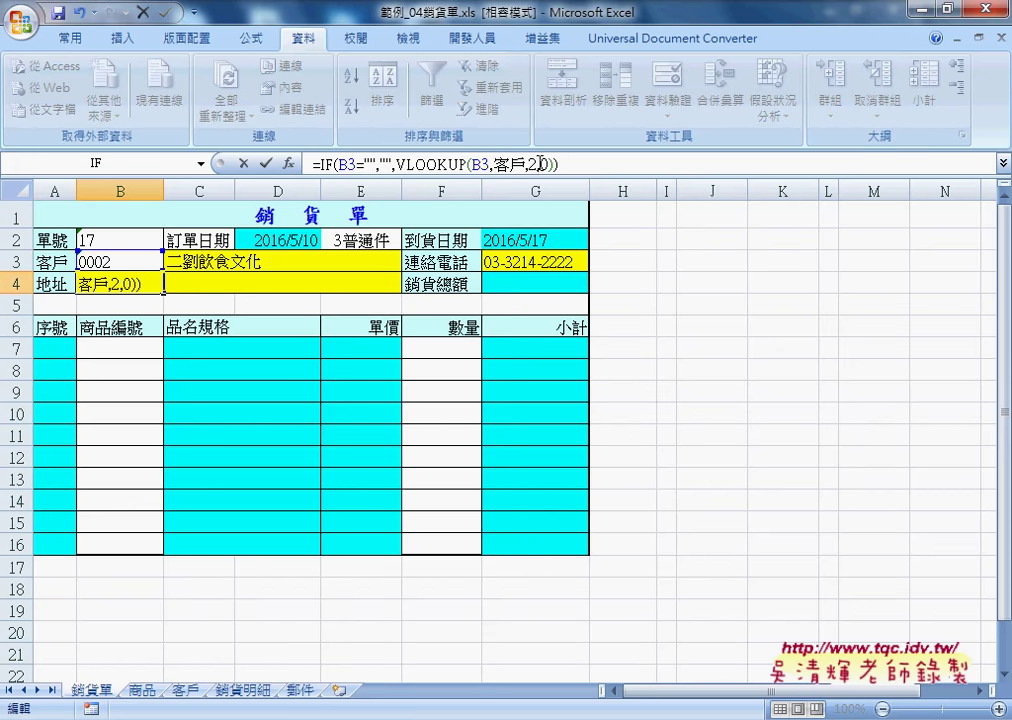
pyautogui.write('4')
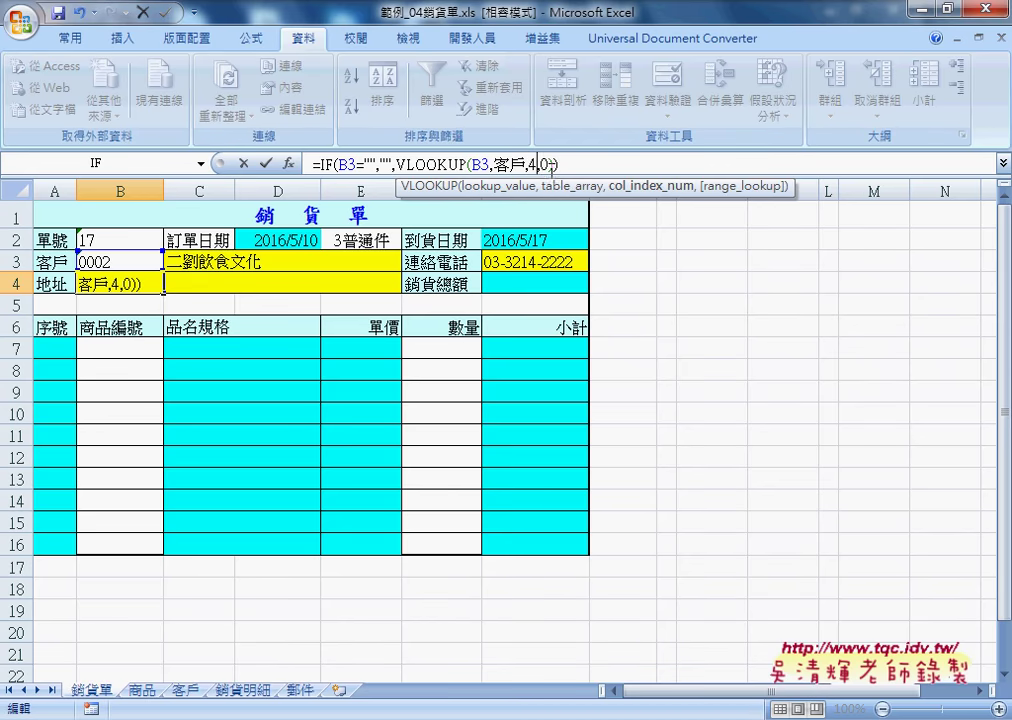
pyautogui.click(265, 163)
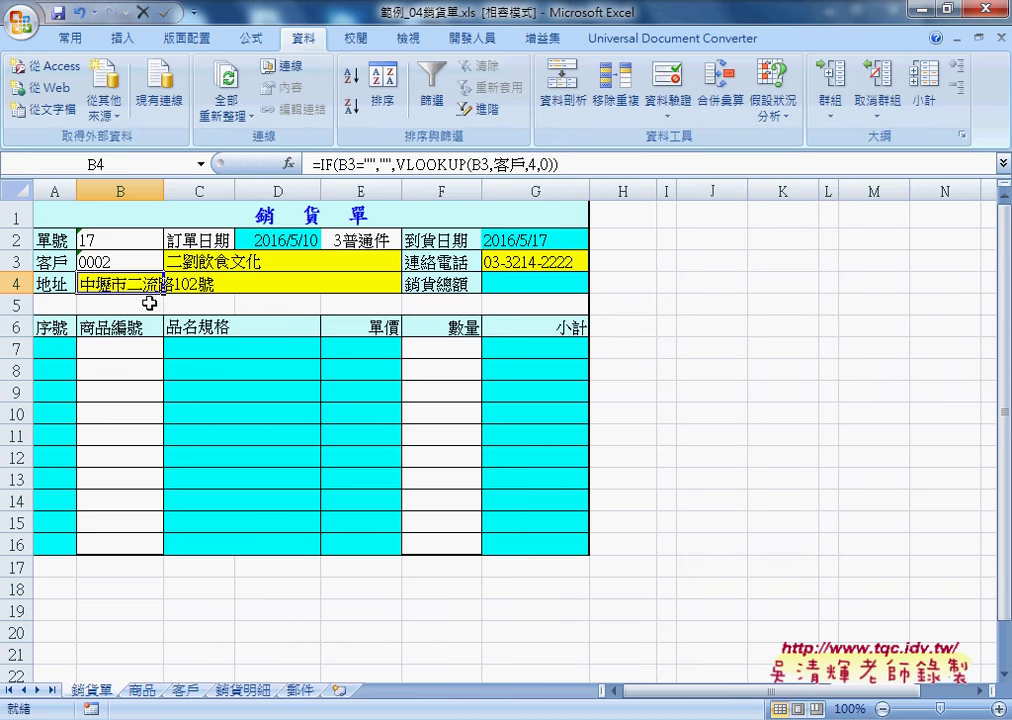
# Pick customer 0001 to check all lookups, then clear B3 to confirm blanks.
pyautogui.click(120, 262)
pyautogui.click(172, 262)
pyautogui.click(100, 274)
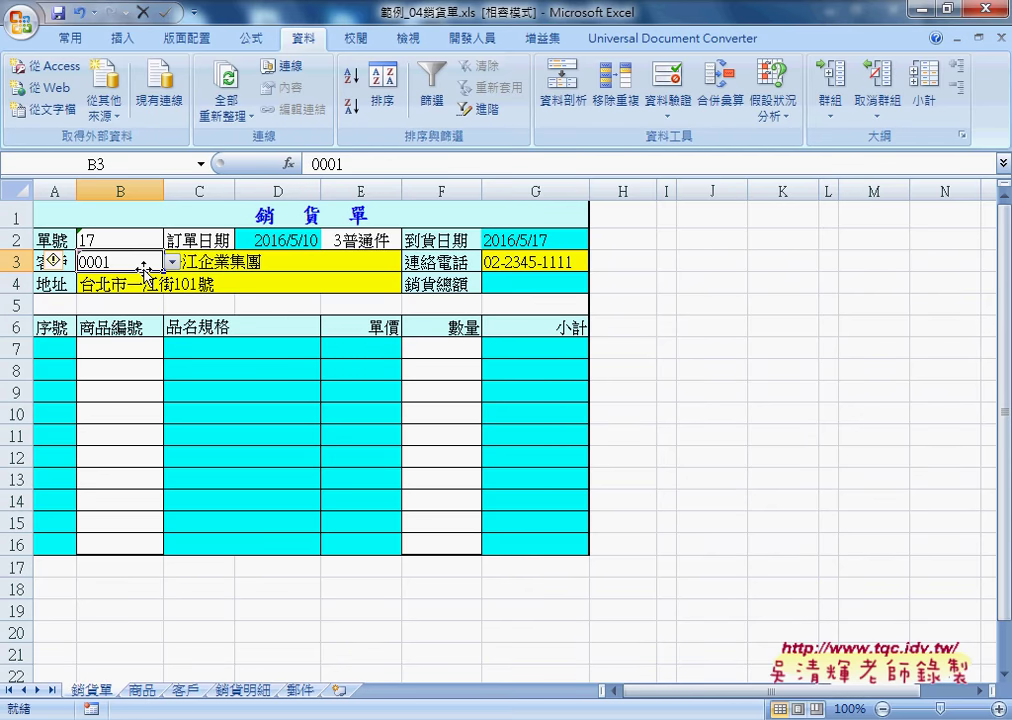
pyautogui.press('Delete')
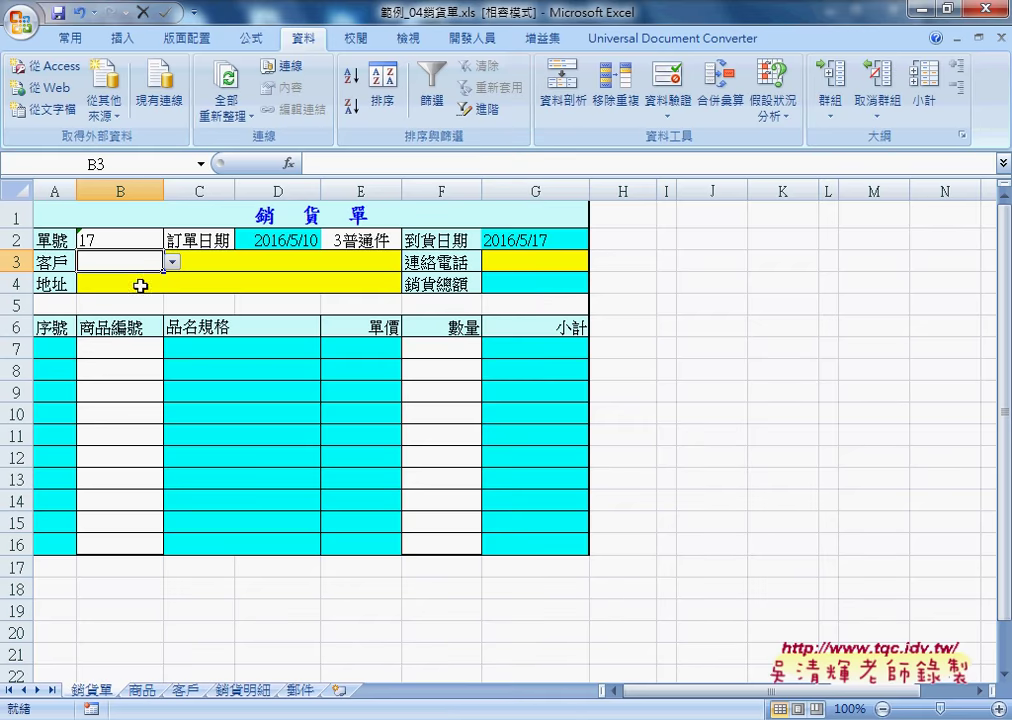
pyautogui.click(124, 348)
# On the 商品 sheet, name the product IDs A2:A8 商品編號 from the column's header row.
pyautogui.click(142, 690)
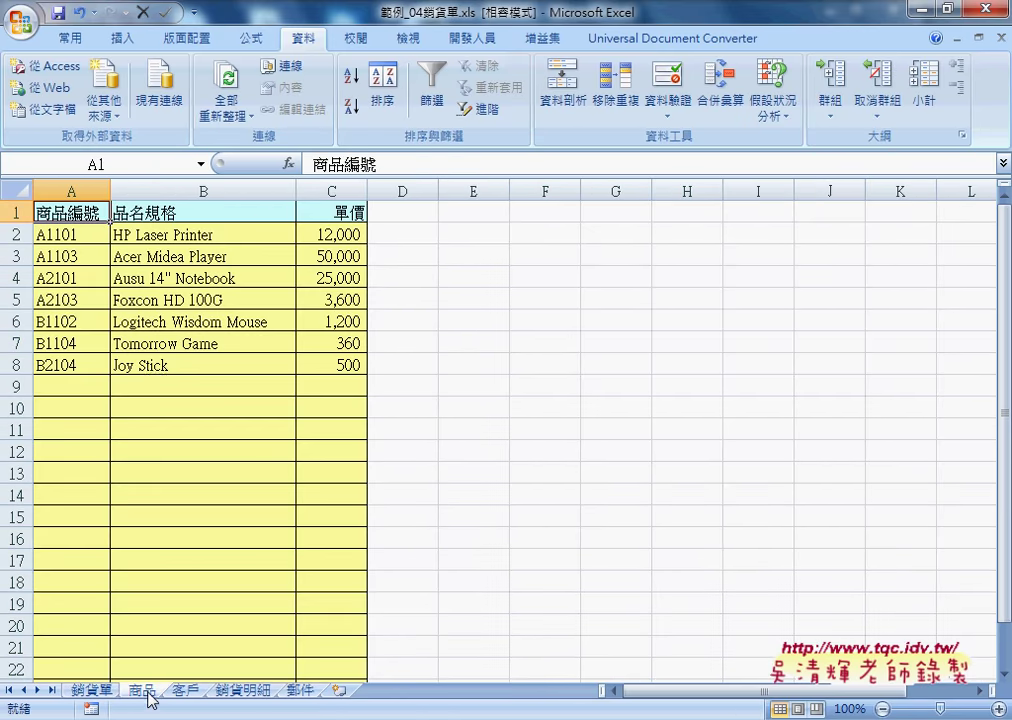
pyautogui.moveTo(70, 212); pyautogui.dragTo(73, 365)
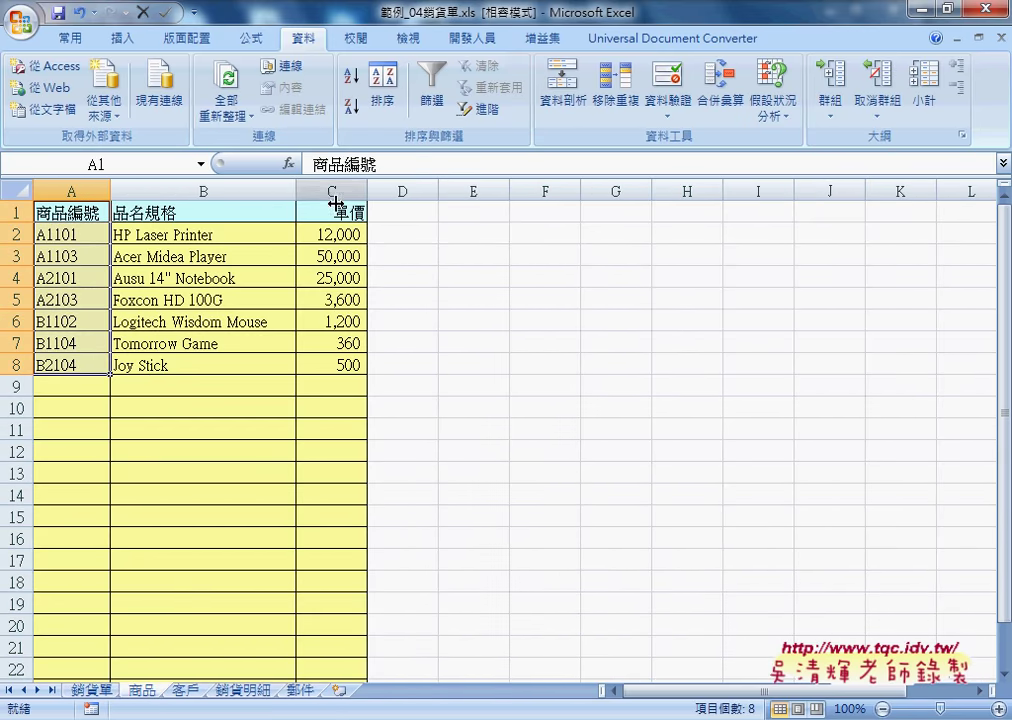
pyautogui.click(268, 38)
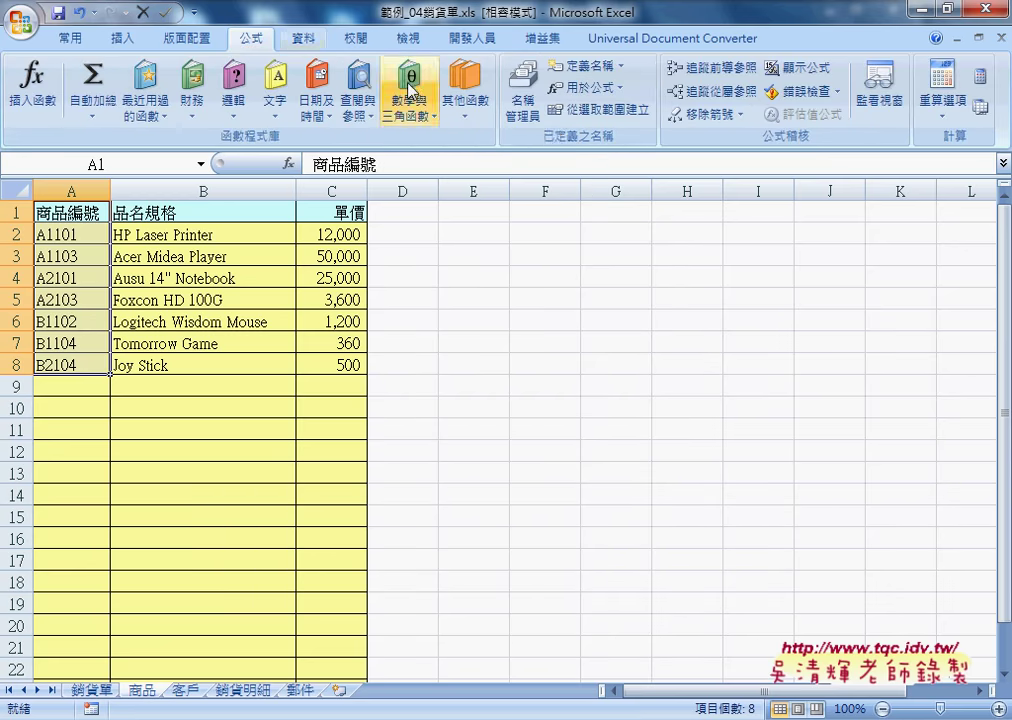
pyautogui.click(600, 110)
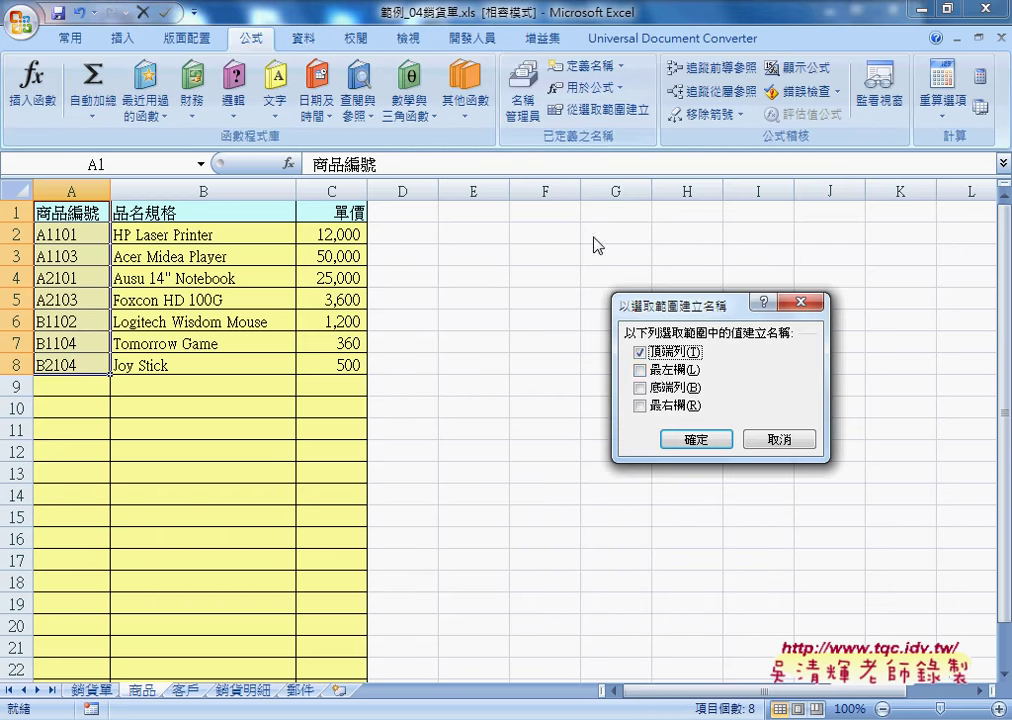
pyautogui.click(696, 440)
# Name the product table A2:C8 商品 in the Name Box, then select B7:B16 on 銷貨單.
pyautogui.moveTo(58, 234); pyautogui.dragTo(352, 366)
pyautogui.doubleClick(142, 690)
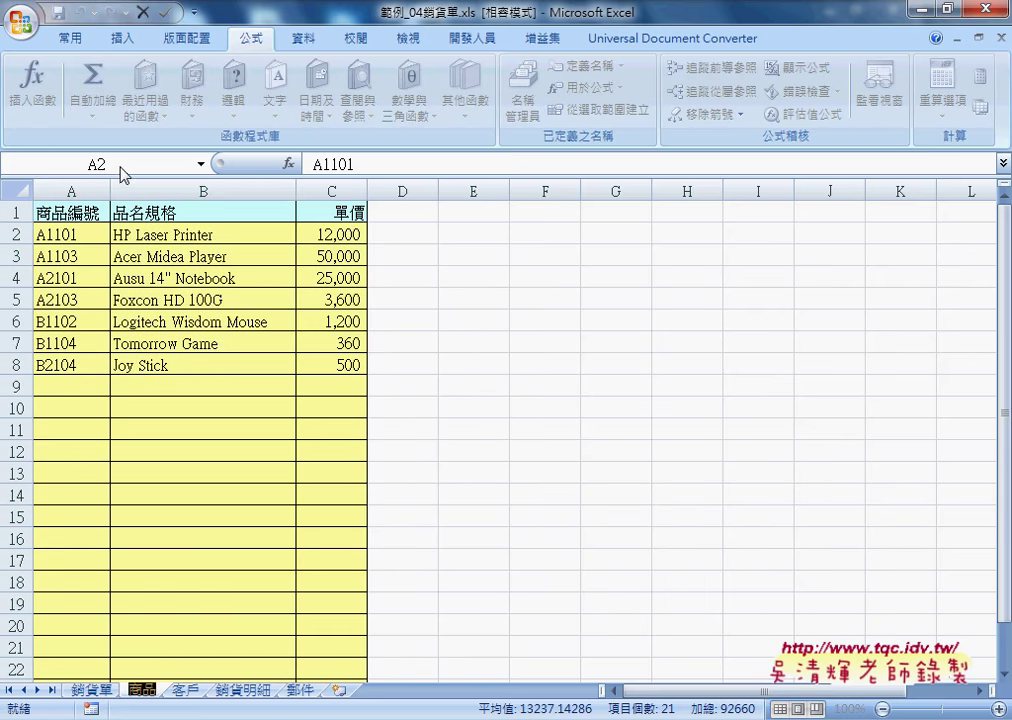
pyautogui.click(140, 624)
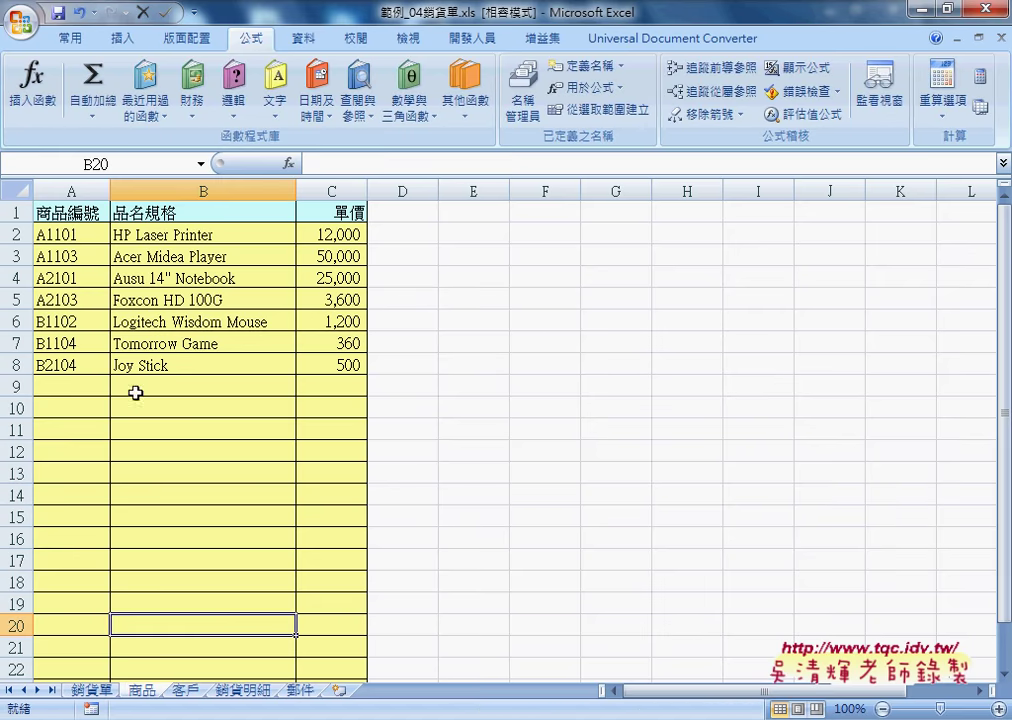
pyautogui.moveTo(72, 234); pyautogui.dragTo(72, 364)
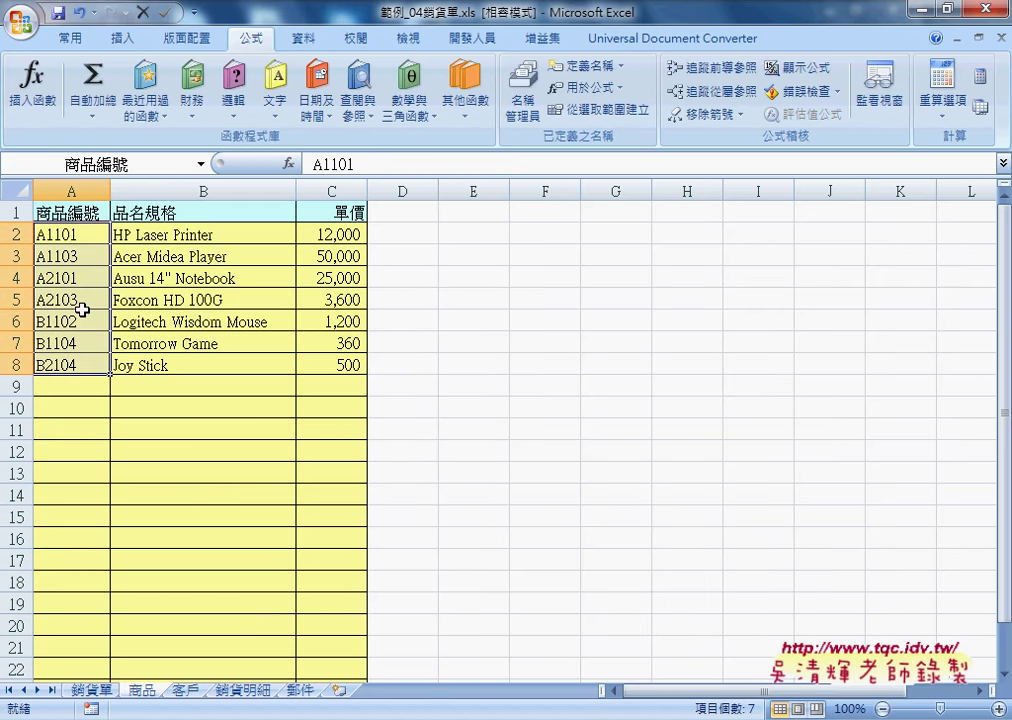
pyautogui.moveTo(76, 234); pyautogui.dragTo(334, 365)
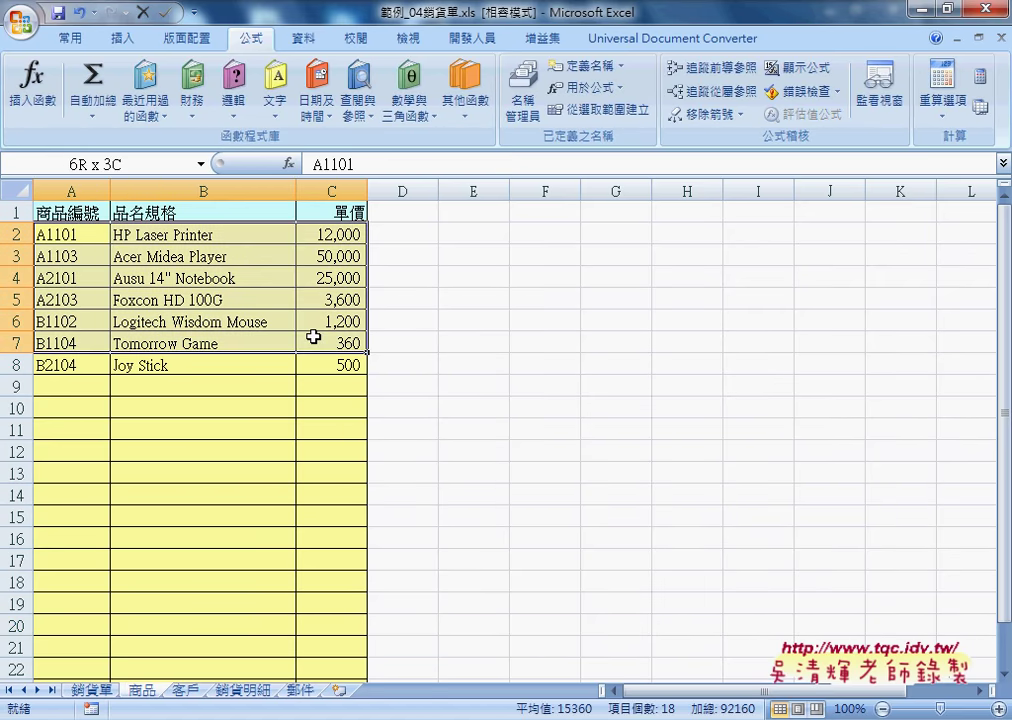
pyautogui.click(117, 166)
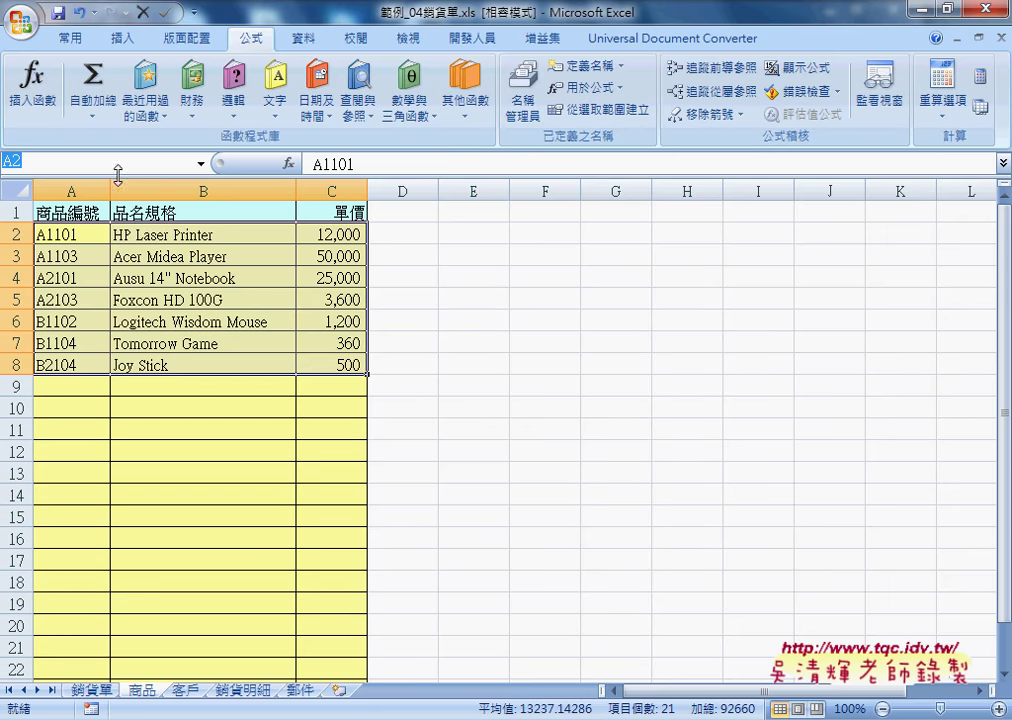
pyautogui.write('商品')
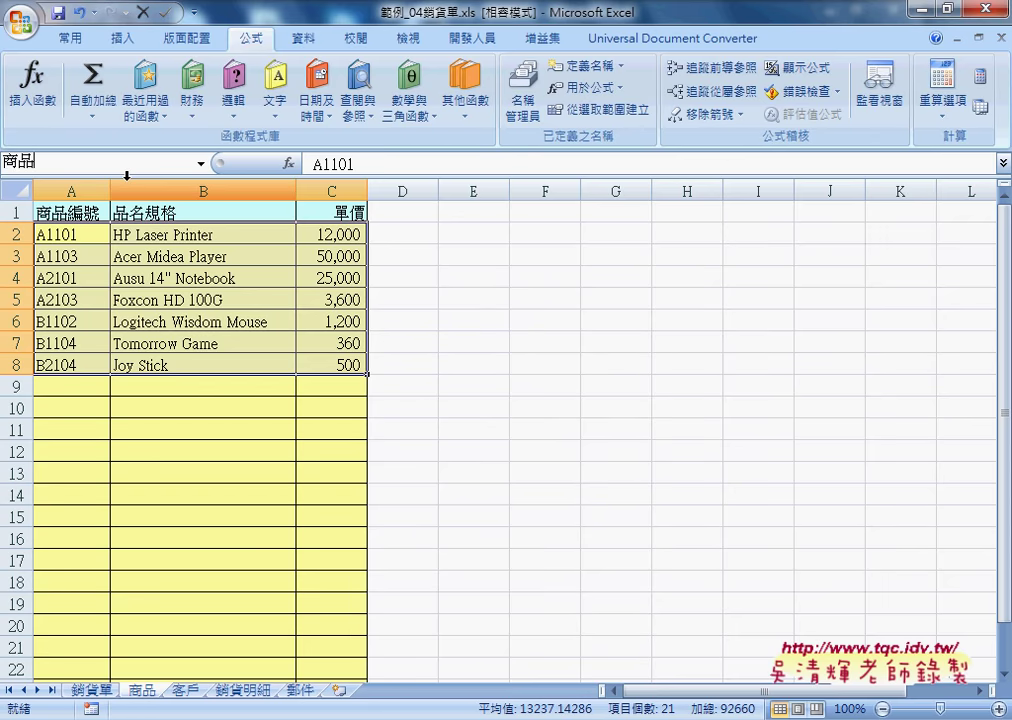
pyautogui.press('Return')
pyautogui.click(92, 690)
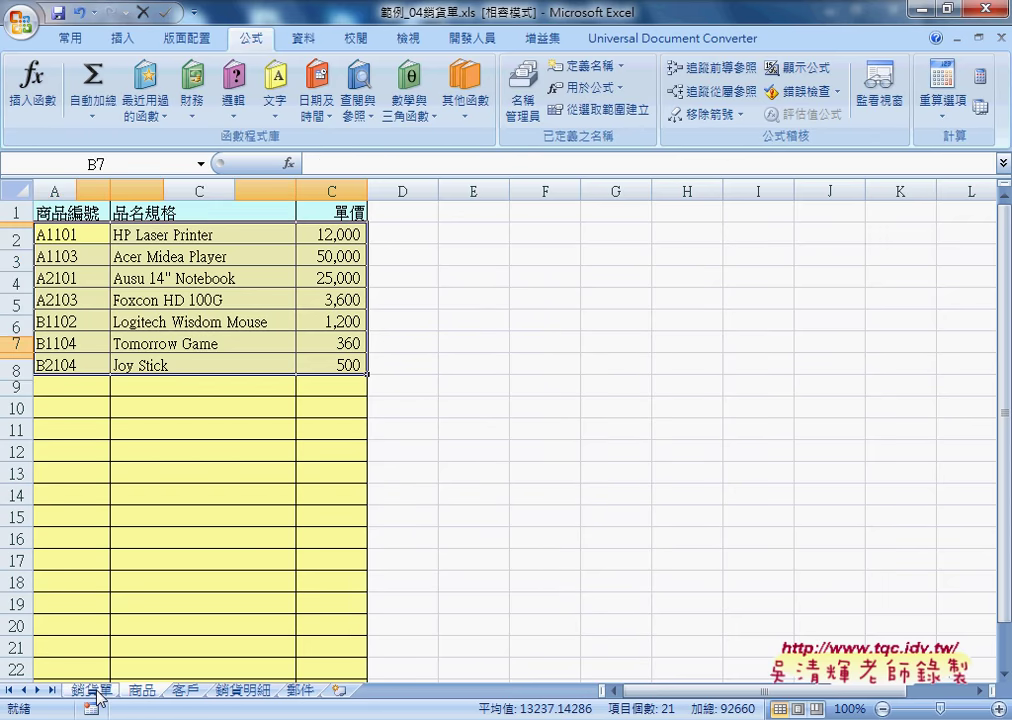
pyautogui.moveTo(143, 348); pyautogui.dragTo(140, 545)
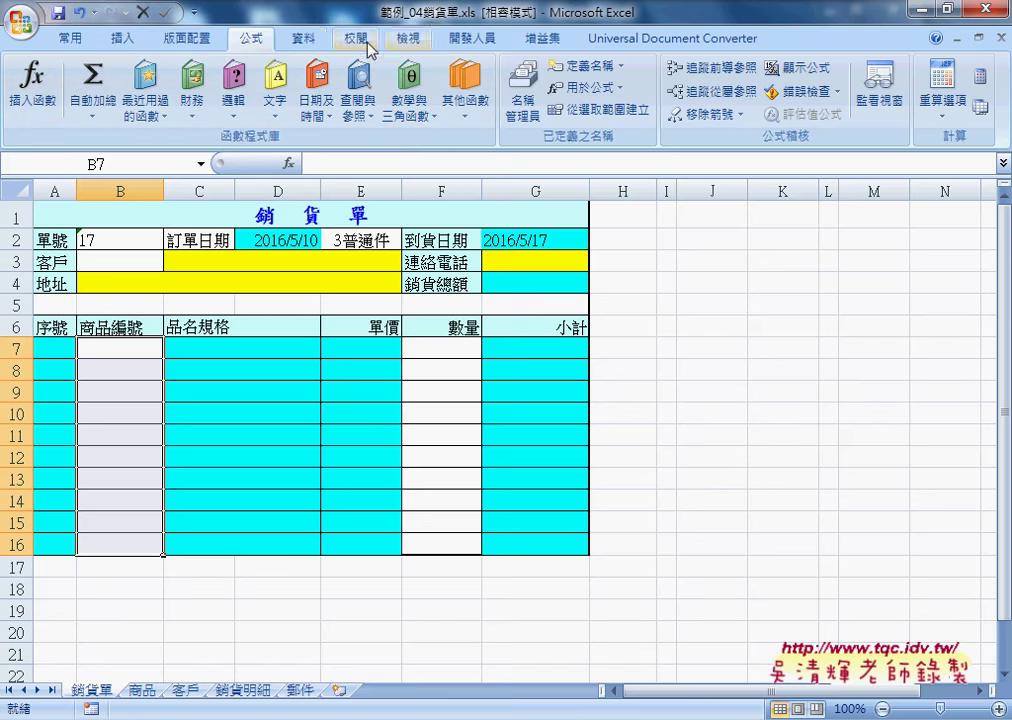
# Add List data validation to B7:B16 with the defined name 商品編號 as its source.
pyautogui.click(302, 39)
pyautogui.click(659, 87)
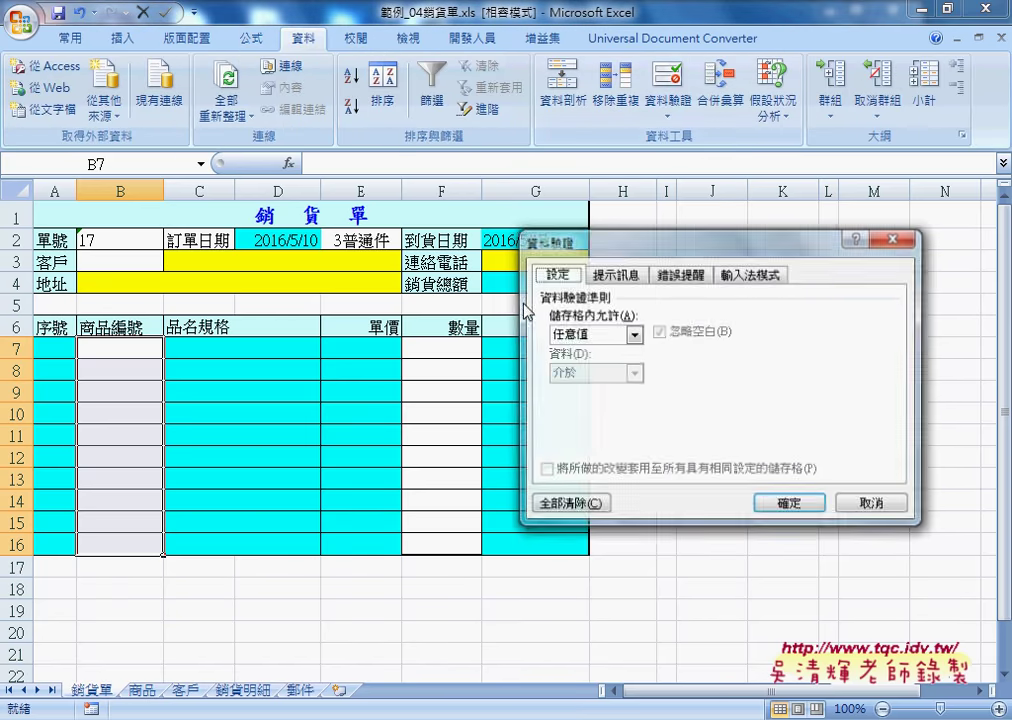
pyautogui.click(634, 336)
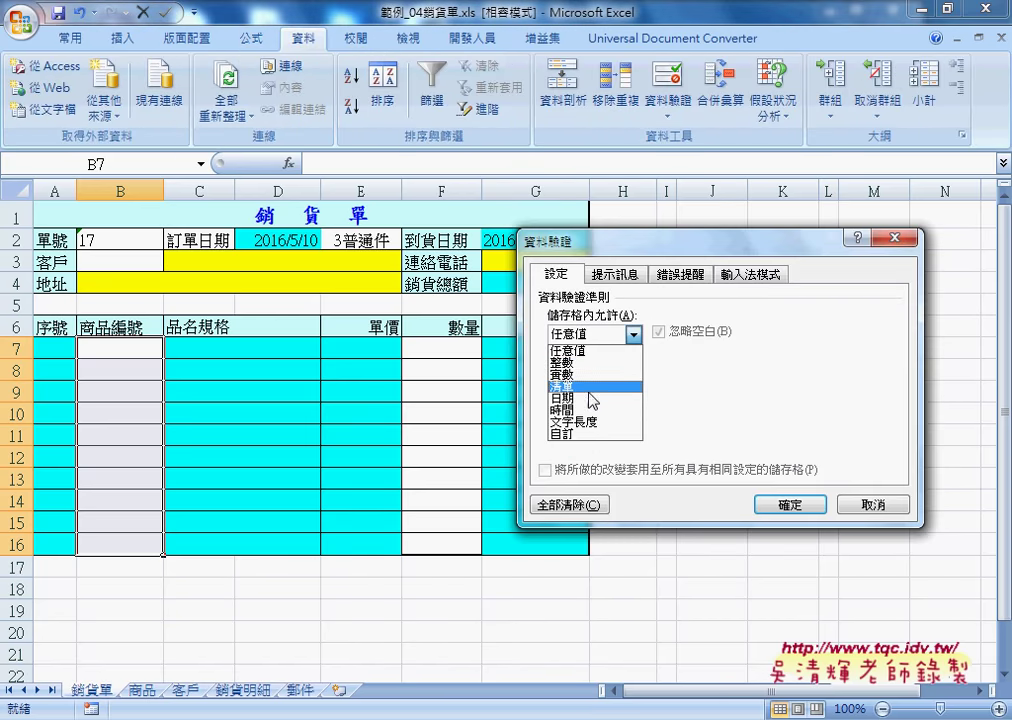
pyautogui.click(590, 386)
pyautogui.click(592, 409)
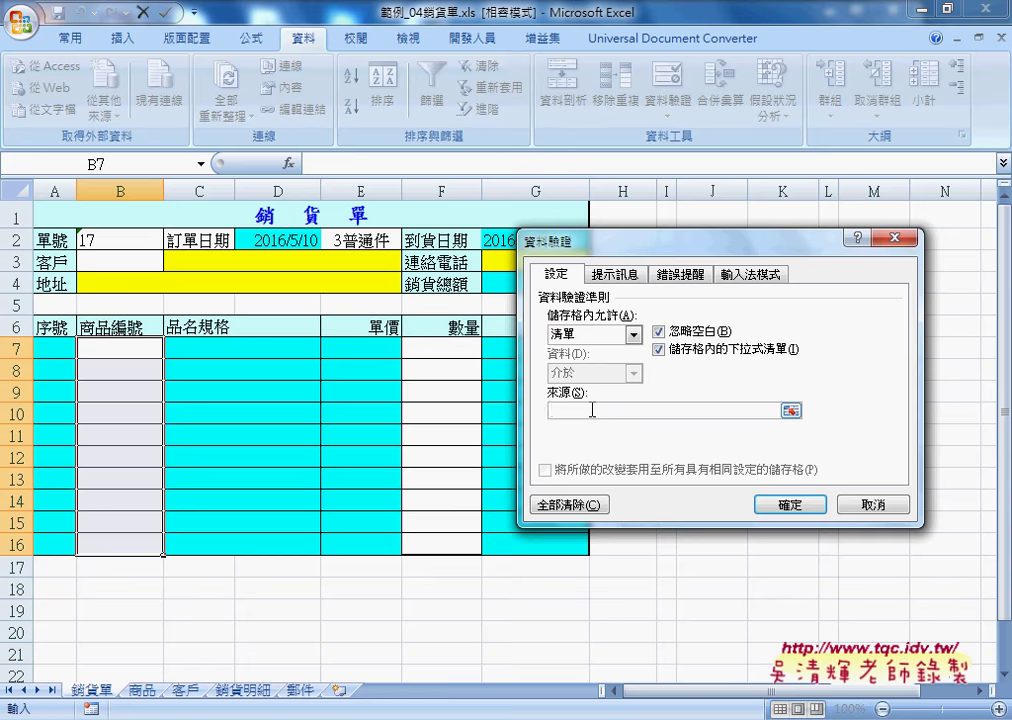
pyautogui.press('F3')
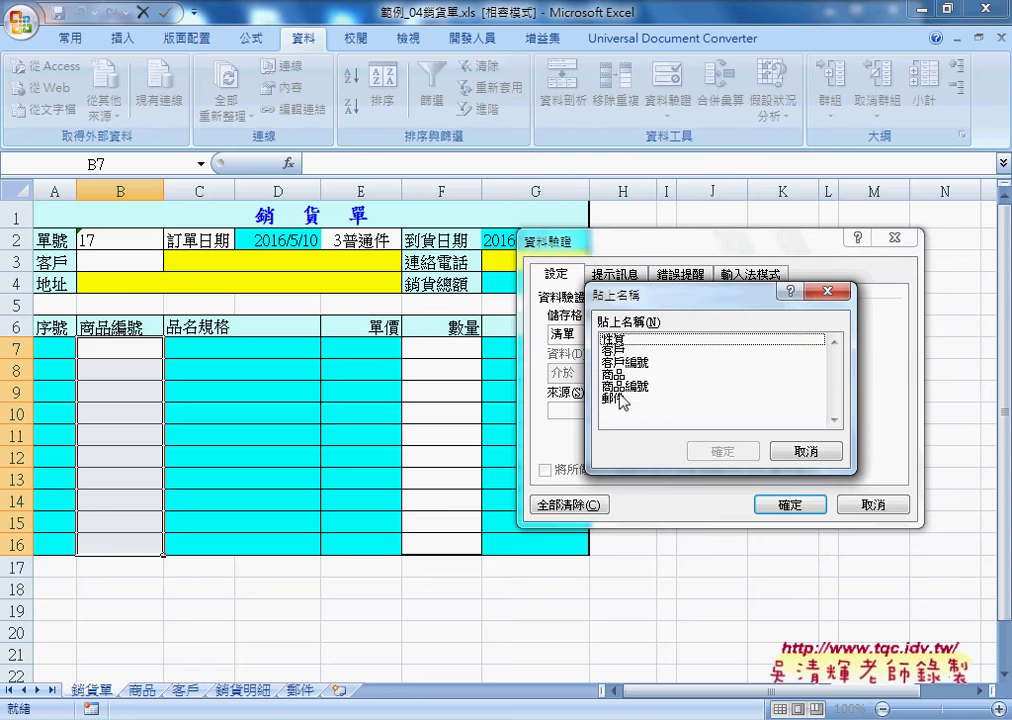
pyautogui.click(628, 386)
pyautogui.click(718, 451)
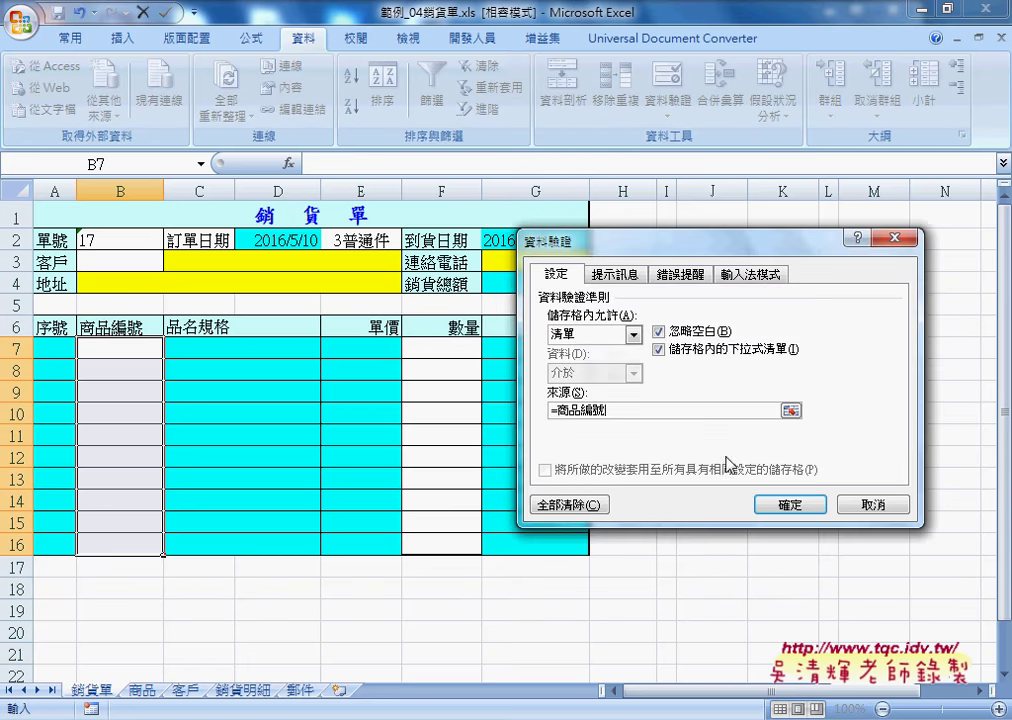
pyautogui.click(790, 506)
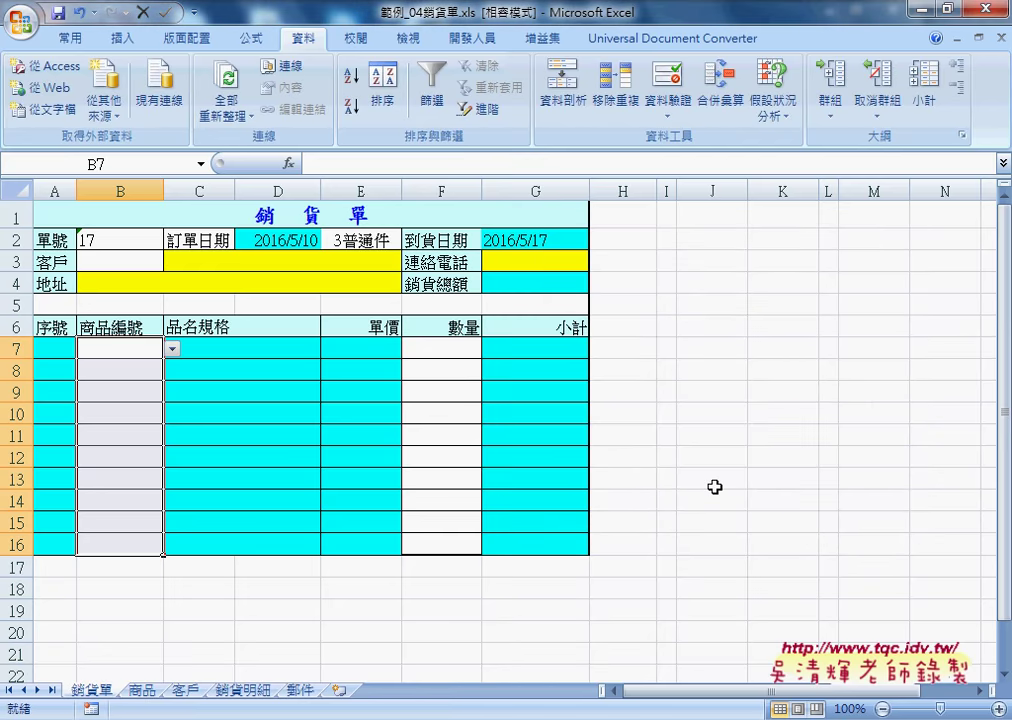
# Check B7's product ID dropdown and review row 7's cells and the C3 lookup formula.
pyautogui.click(173, 349)
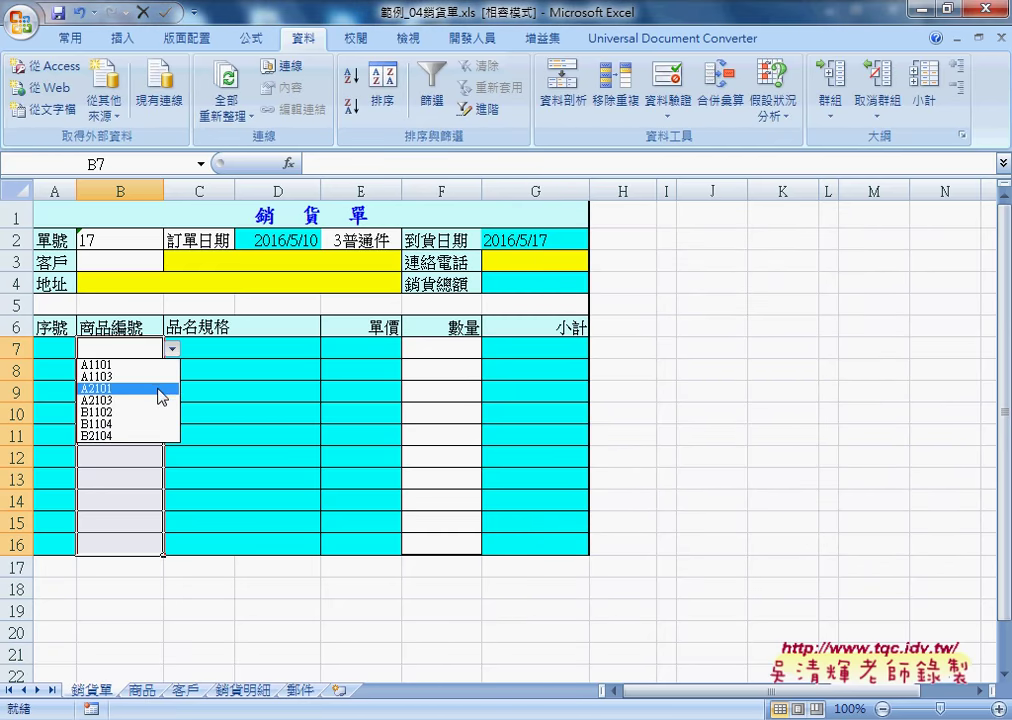
pyautogui.click(256, 348)
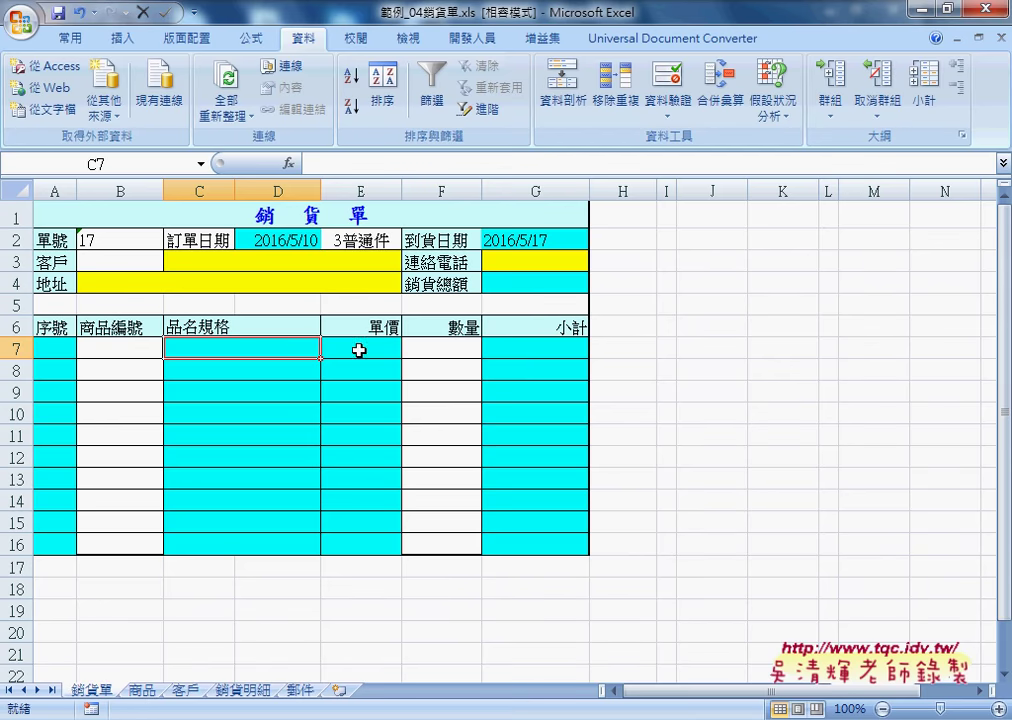
pyautogui.click(368, 351)
pyautogui.moveTo(280, 350); pyautogui.dragTo(352, 350)
pyautogui.click(221, 345)
pyautogui.click(201, 260)
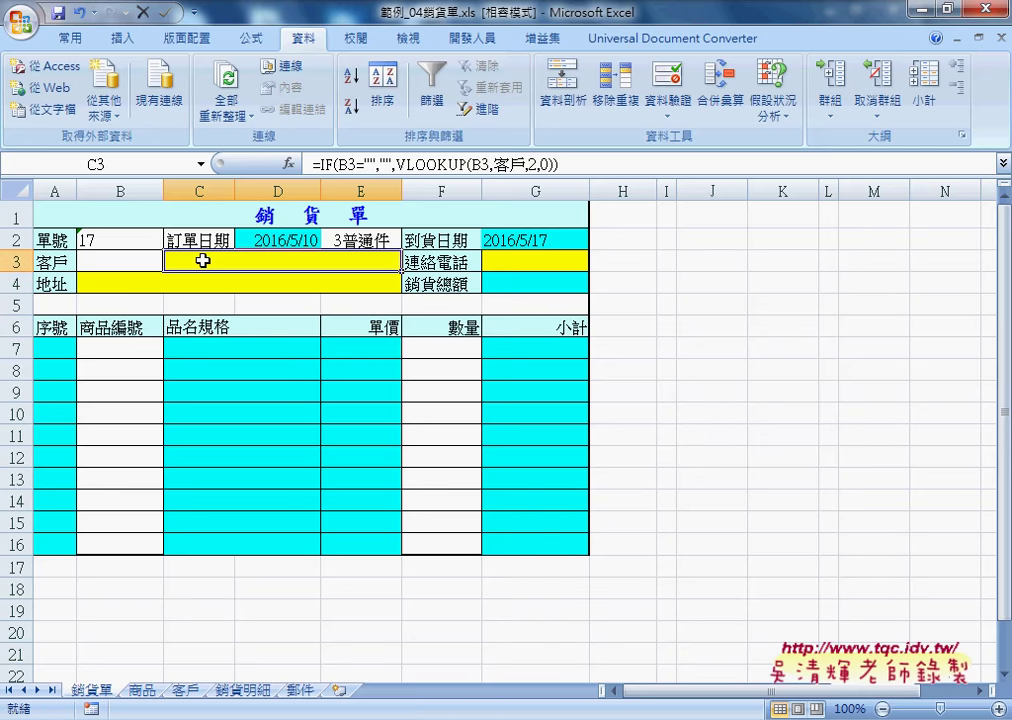
# Choose product ID A1101 in B7, then select the sequence cells A7:A16.
pyautogui.click(41, 345)
pyautogui.click(137, 349)
pyautogui.click(172, 348)
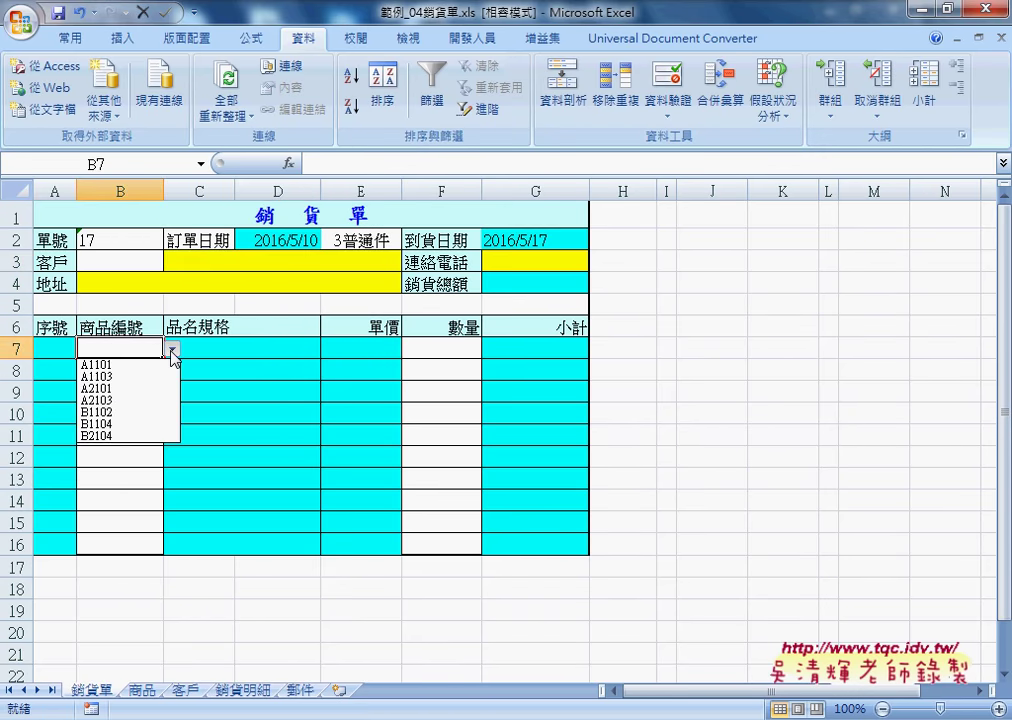
pyautogui.click(156, 365)
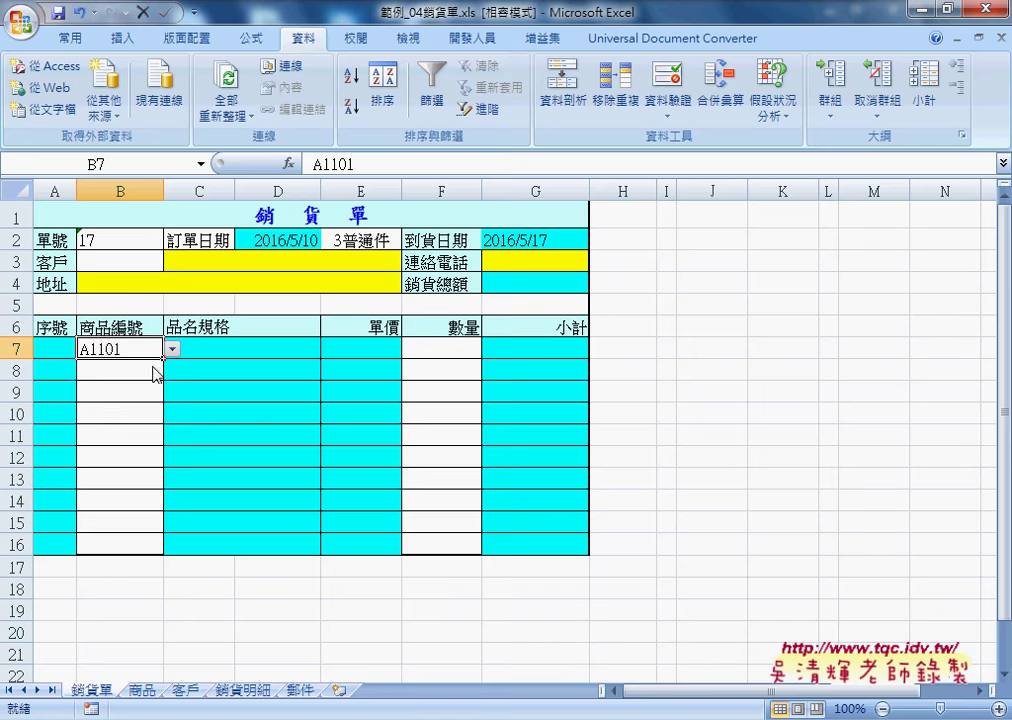
pyautogui.click(57, 350)
pyautogui.moveTo(57, 350); pyautogui.dragTo(66, 550)
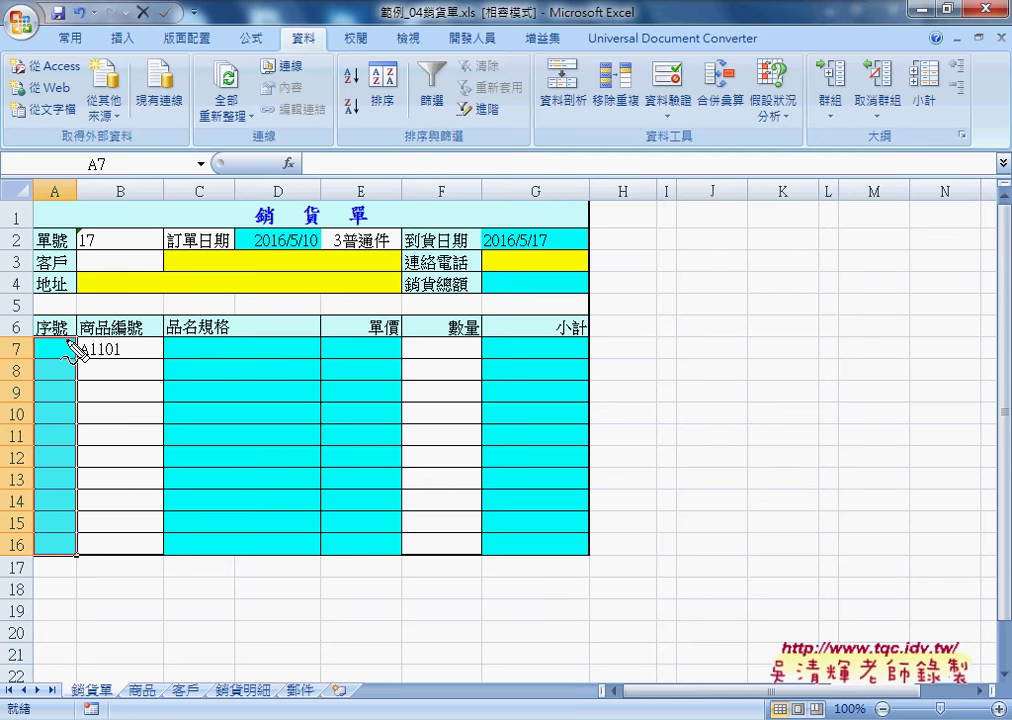
pyautogui.moveTo(125, 340); pyautogui.dragTo(131, 357)
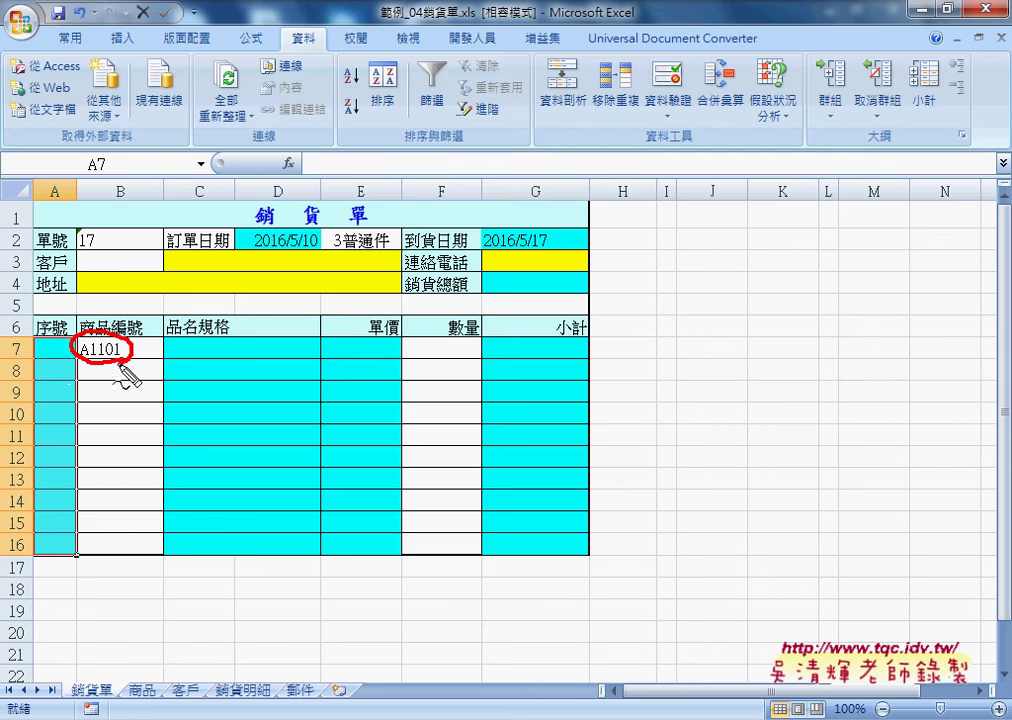
pyautogui.moveTo(44, 343); pyautogui.dragTo(61, 357)
pyautogui.moveTo(127, 365)
pyautogui.mouseDown()
pyautogui.moveTo(123, 388)
pyautogui.moveTo(128, 367)
pyautogui.mouseUp()
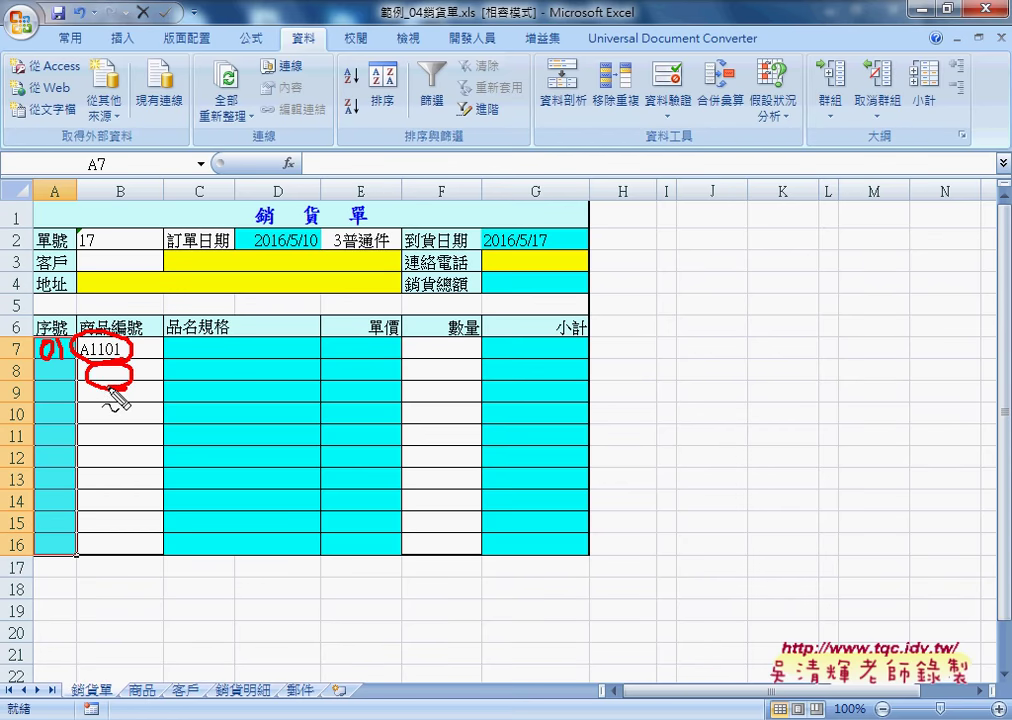
pyautogui.moveTo(46, 362); pyautogui.dragTo(64, 376)
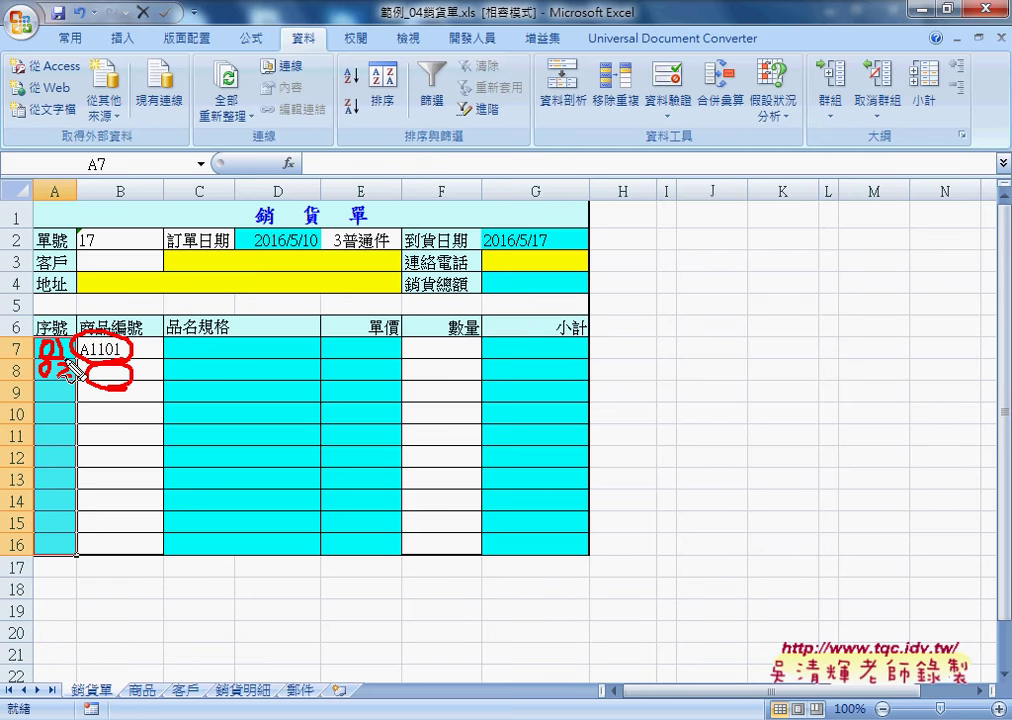
pyautogui.moveTo(64, 370); pyautogui.dragTo(74, 376)
pyautogui.moveTo(445, 350)
pyautogui.mouseDown()
pyautogui.moveTo(422, 353)
pyautogui.moveTo(464, 358)
pyautogui.mouseUp()
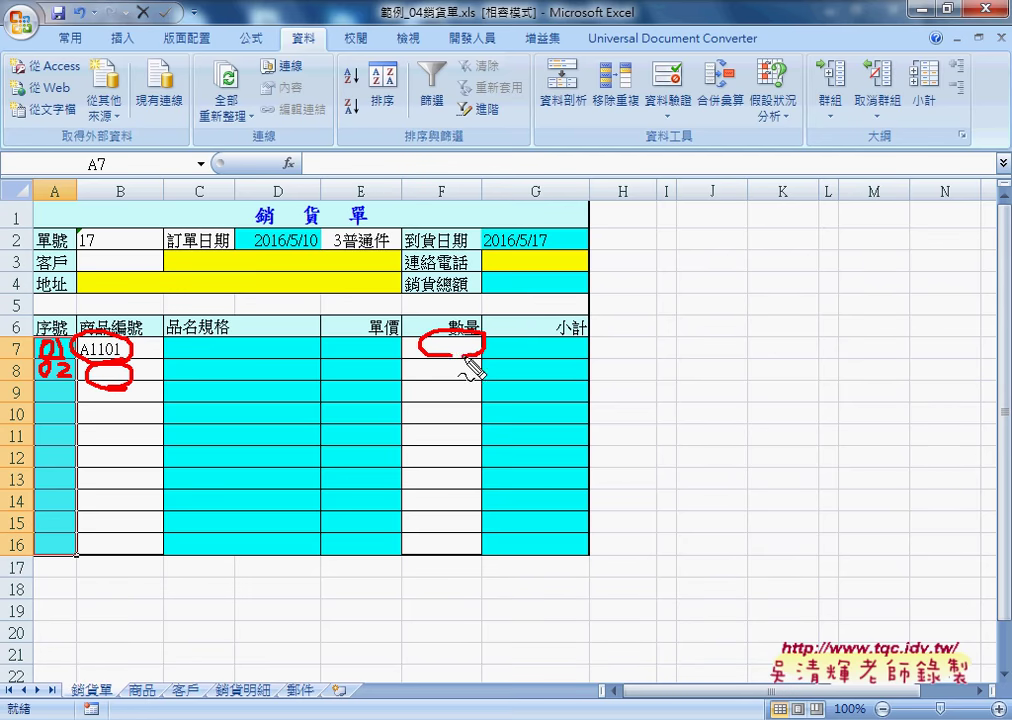
pyautogui.moveTo(555, 340); pyautogui.dragTo(565, 358)
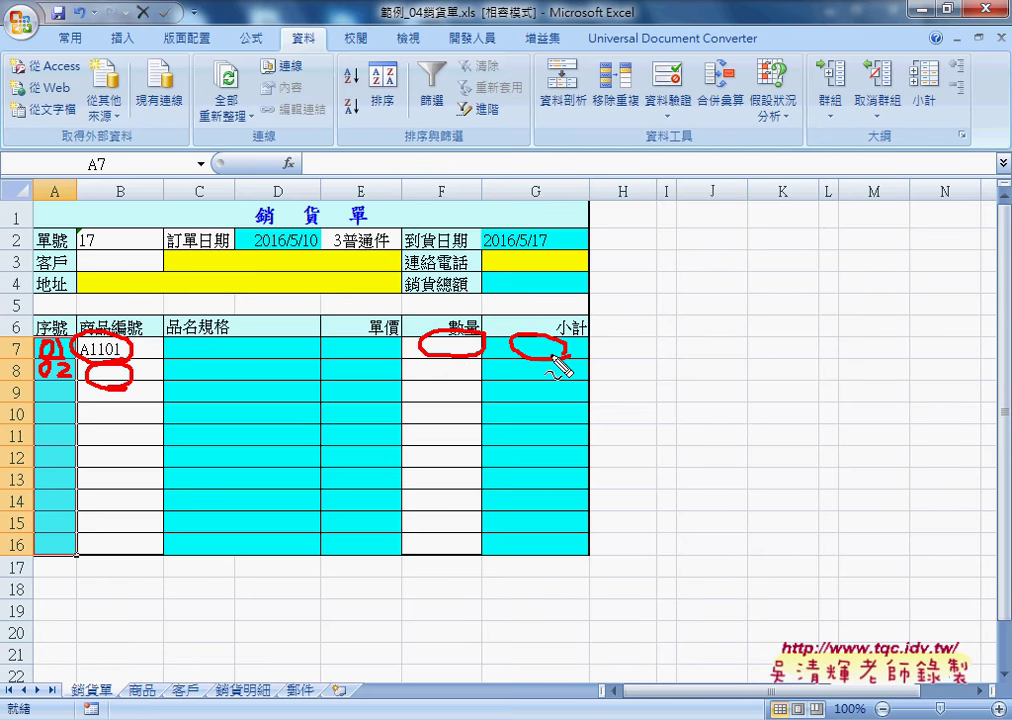
pyautogui.moveTo(452, 356)
pyautogui.mouseDown()
pyautogui.moveTo(346, 357)
pyautogui.moveTo(452, 330)
pyautogui.moveTo(520, 291)
pyautogui.moveTo(550, 322)
pyautogui.moveTo(563, 318)
pyautogui.moveTo(521, 379)
pyautogui.moveTo(535, 343)
pyautogui.moveTo(639, 339)
pyautogui.moveTo(592, 300)
pyautogui.moveTo(621, 281)
pyautogui.mouseUp()
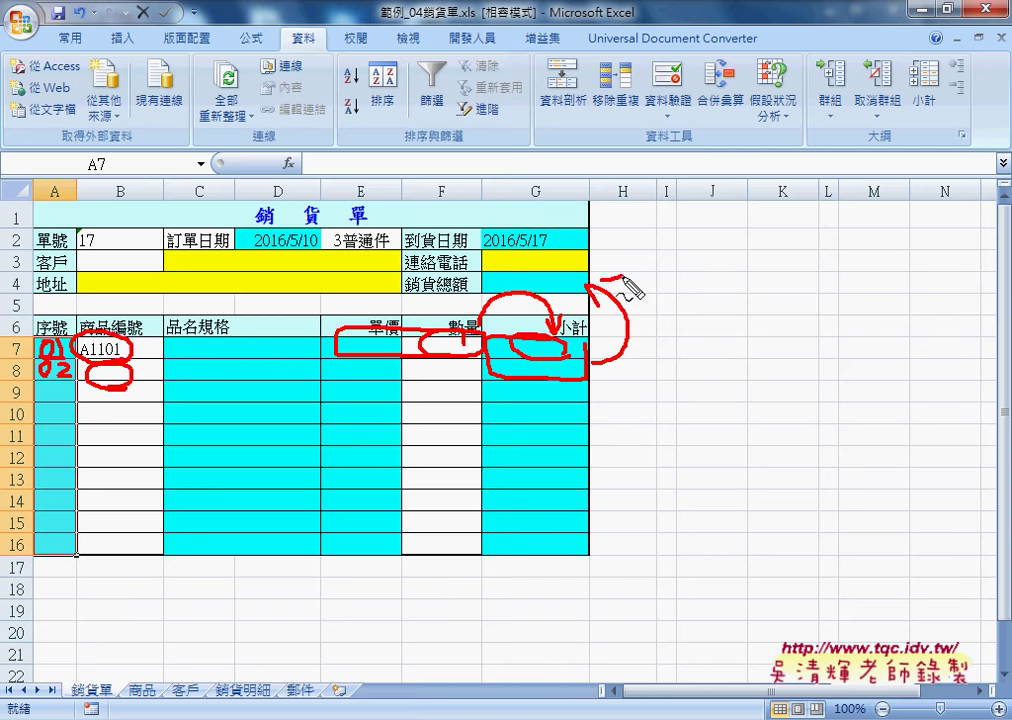